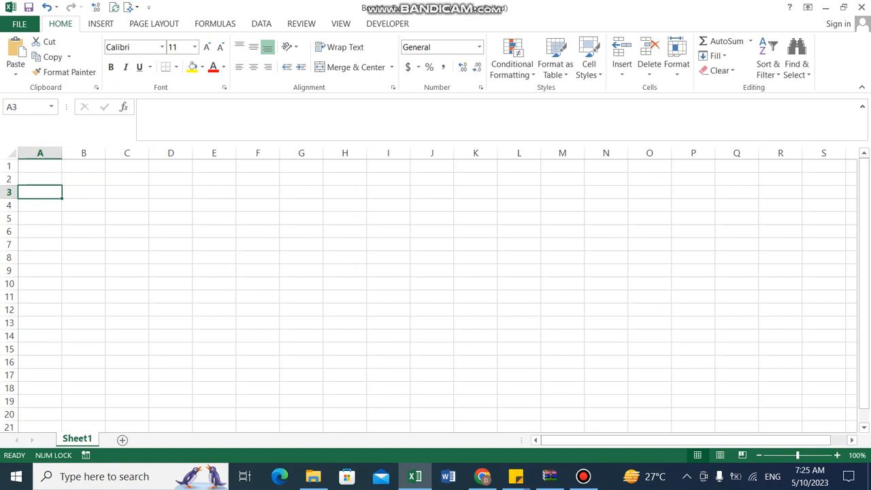
Enter a bold "Year" label in A2 and the starting year 0 in B2
{"action": "key", "text": "Up"}
{"action": "key", "text": "ctrl+b"}
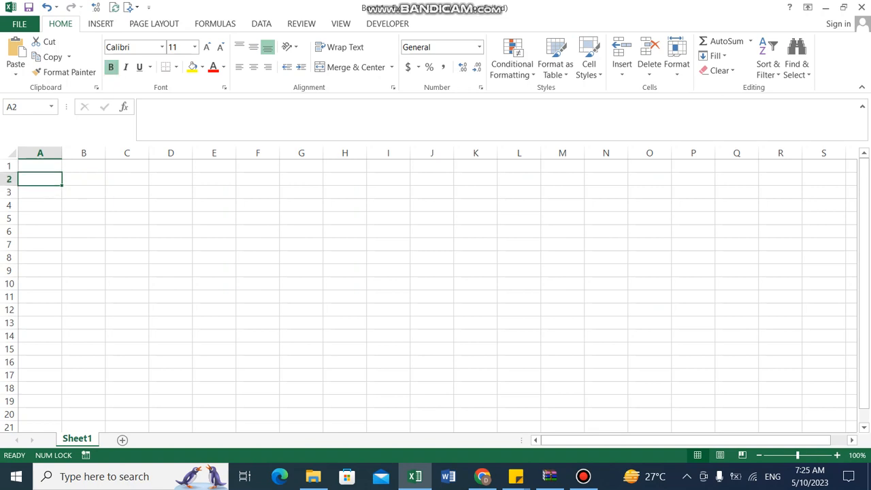
{"action": "type", "text": "Year"}
{"action": "key", "text": "Tab"}
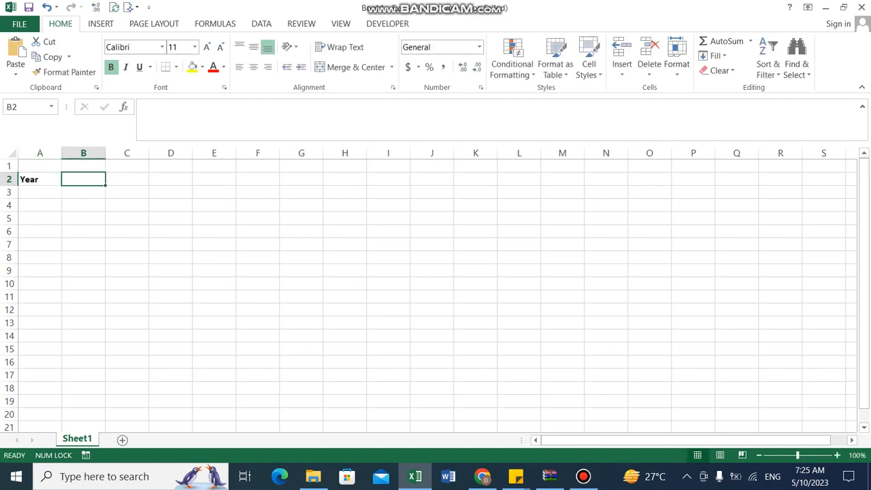
{"action": "type", "text": "0"}
{"action": "key", "text": "Tab"}
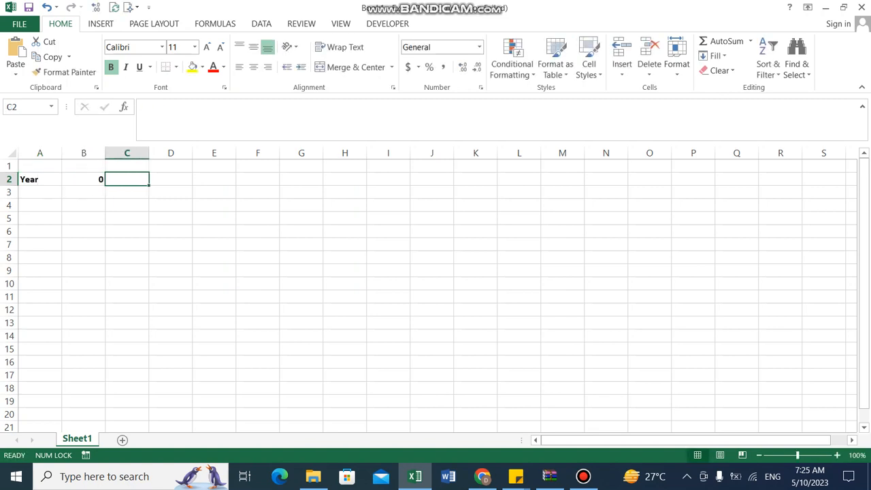
Try to enter a year-increment formula in C2 and fill it right across to J2
{"action": "type", "text": "="}
{"action": "key", "text": "Left"}
{"action": "type", "text": "1+1"}
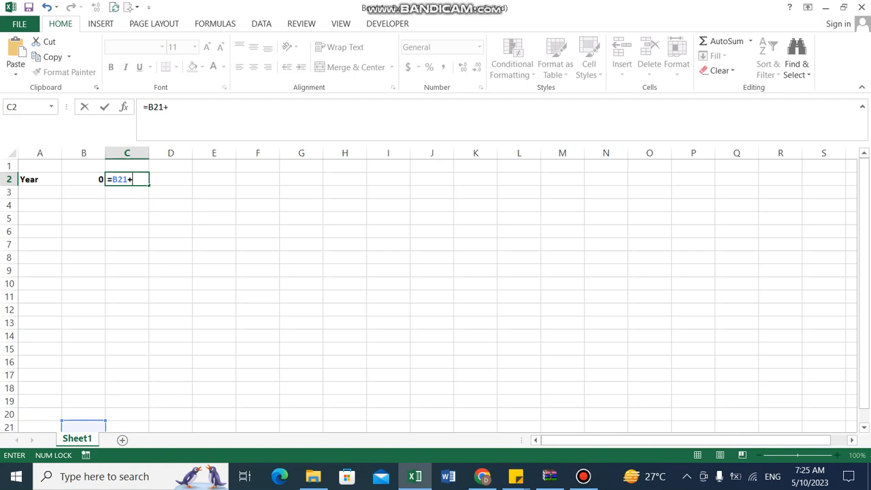
{"action": "key", "text": "Return"}
{"action": "key", "text": "Up"}
{"action": "key", "text": "shift+Right"}
{"action": "key", "text": "shift+Right"}
{"action": "key", "text": "shift+Right"}
{"action": "key", "text": "shift+Right"}
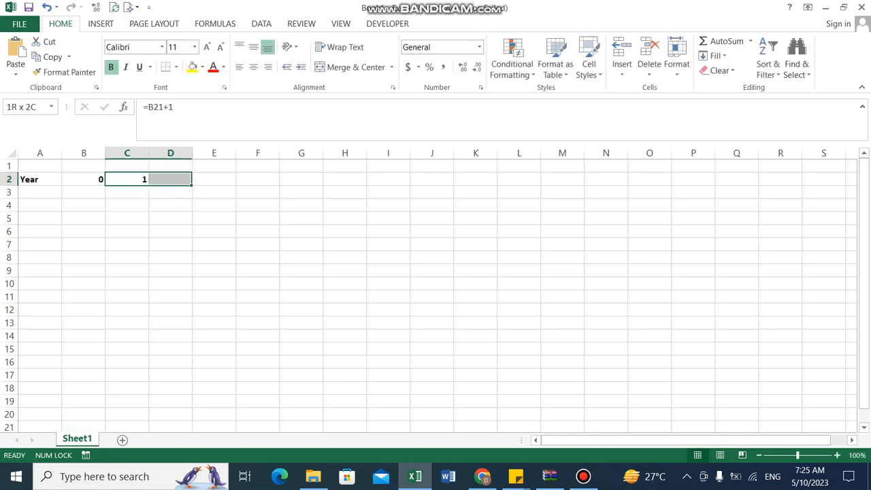
{"action": "key", "text": "shift+Right"}
{"action": "key", "text": "shift+Right"}
{"action": "key", "text": "shift+Right"}
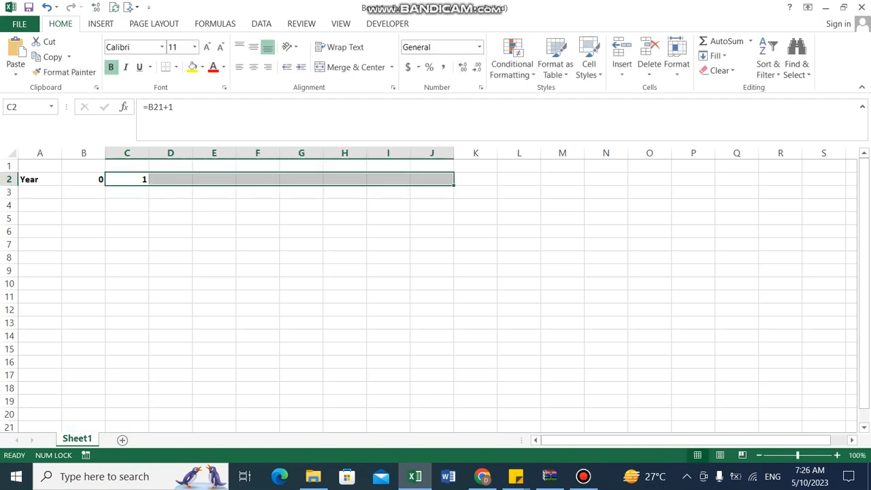
{"action": "key", "text": "ctrl+r"}
{"action": "key", "text": "Right"}
{"action": "key", "text": "Left"}
{"action": "key", "text": "F2"}
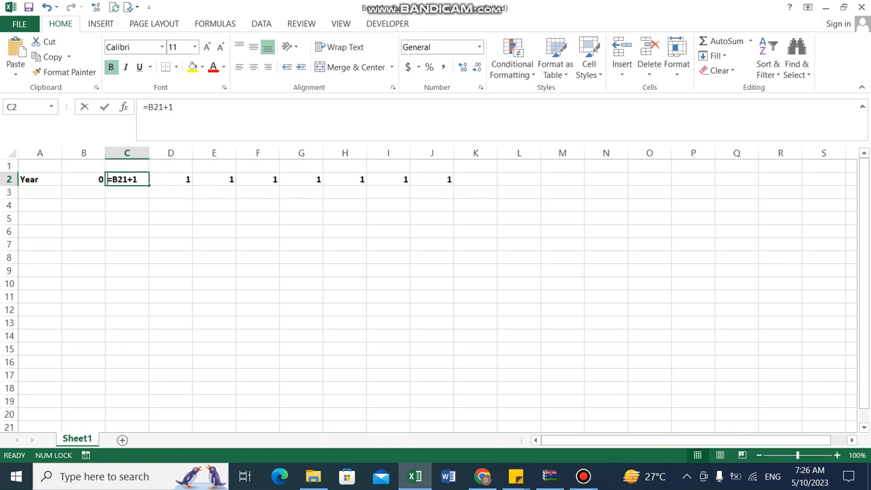
{"action": "key", "text": "Escape"}
{"action": "type", "text": "-="}
{"action": "key", "text": "Left"}
{"action": "key", "text": "Escape"}
Enter the formula =B2+1 in C2 and fill it right through J2
{"action": "type", "text": "="}
{"action": "key", "text": "Left"}
{"action": "type", "text": "+!"}
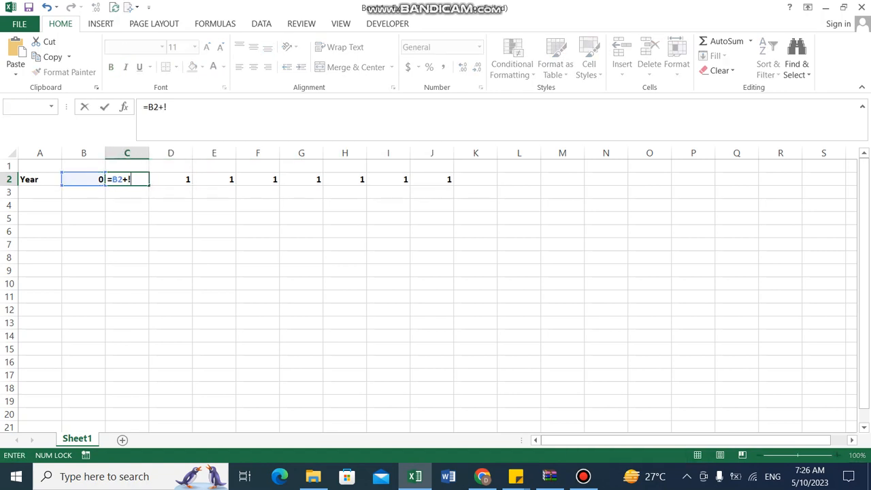
{"action": "key", "text": "Return"}
{"action": "key", "text": "Return"}
{"action": "key", "text": "BackSpace"}
{"action": "type", "text": "1"}
{"action": "key", "text": "Return"}
{"action": "key", "text": "Up"}
{"action": "key", "text": "ctrl+shift+Right"}
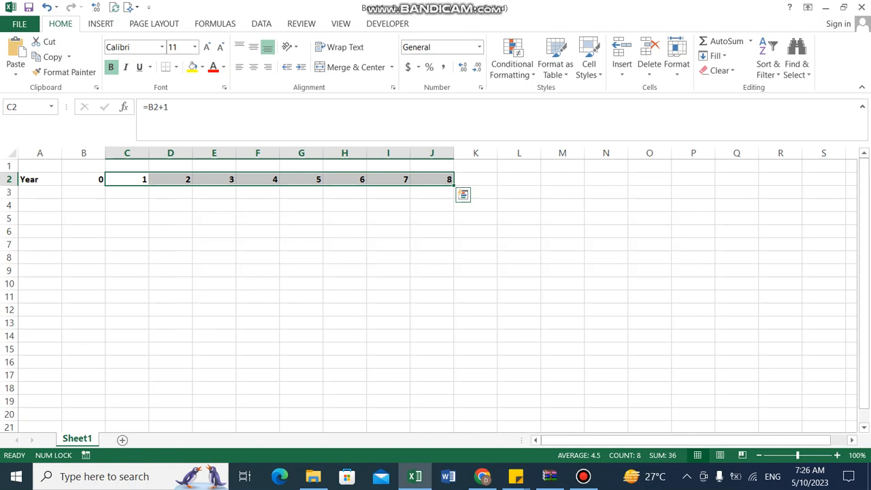
Extend the year formula right into K2 and L2 to reach year 10
{"action": "key", "text": "Right"}
{"action": "key", "text": "Right"}
{"action": "key", "text": "Right"}
{"action": "key", "text": "Right"}
{"action": "key", "text": "Right"}
{"action": "key", "text": "Right"}
{"action": "key", "text": "Right"}
{"action": "key", "text": "shift+Right"}
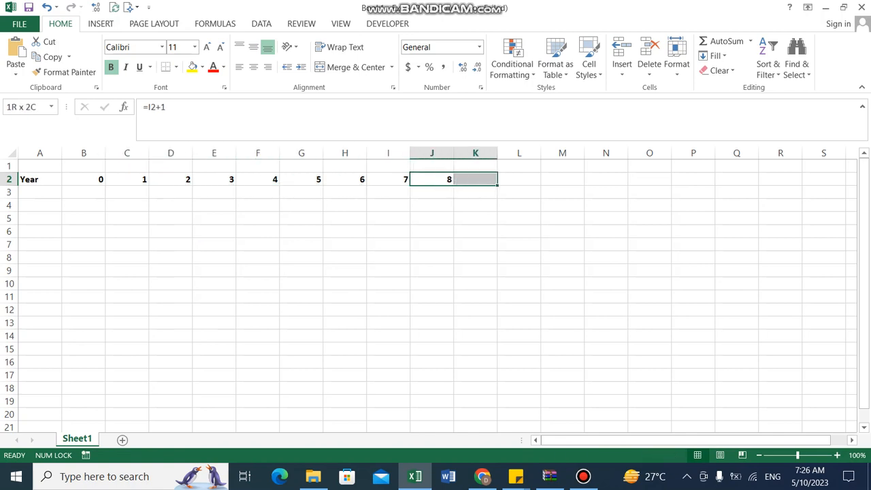
{"action": "key", "text": "shift+Right"}
{"action": "key", "text": "ctrl+r"}
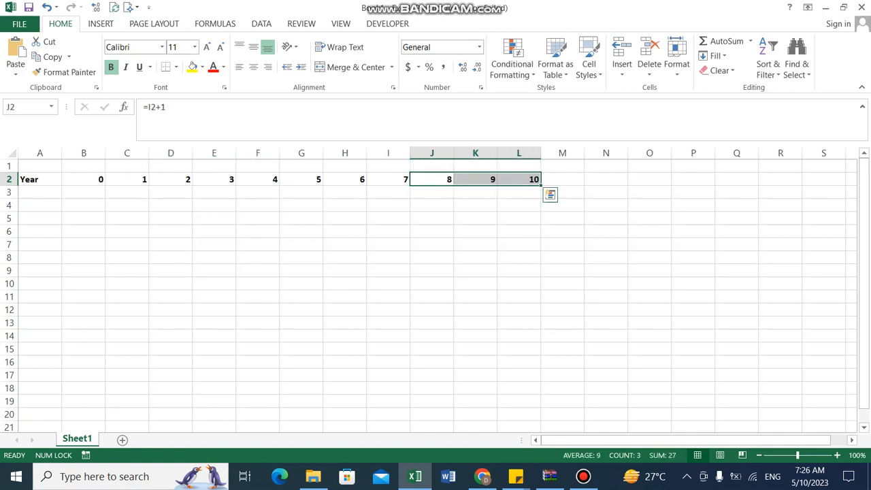
Insert two blank rows above the Year row
{"action": "key", "text": "Left"}
{"action": "key", "text": "Left"}
{"action": "key", "text": "Left"}
{"action": "key", "text": "Left"}
{"action": "key", "text": "Left"}
{"action": "key", "text": "Left"}
{"action": "key", "text": "Left"}
{"action": "key", "text": "Left"}
{"action": "key", "text": "Left"}
{"action": "key", "text": "Down"}
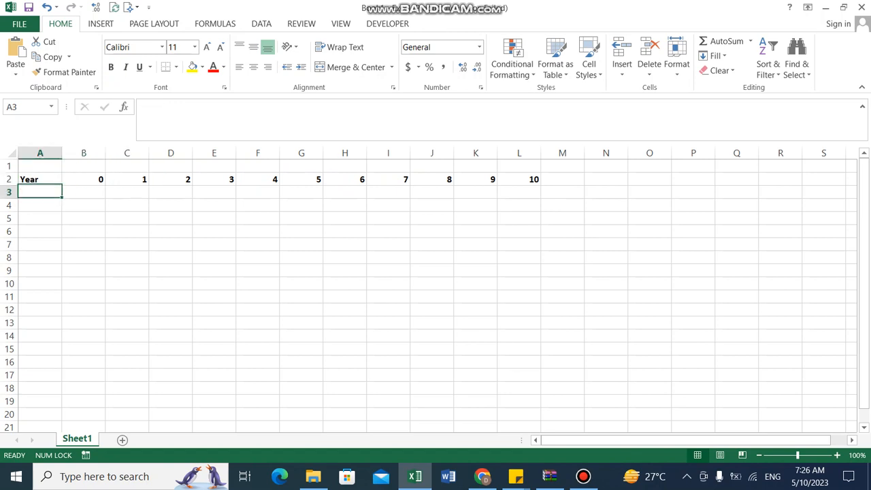
{"action": "key", "text": "Up"}
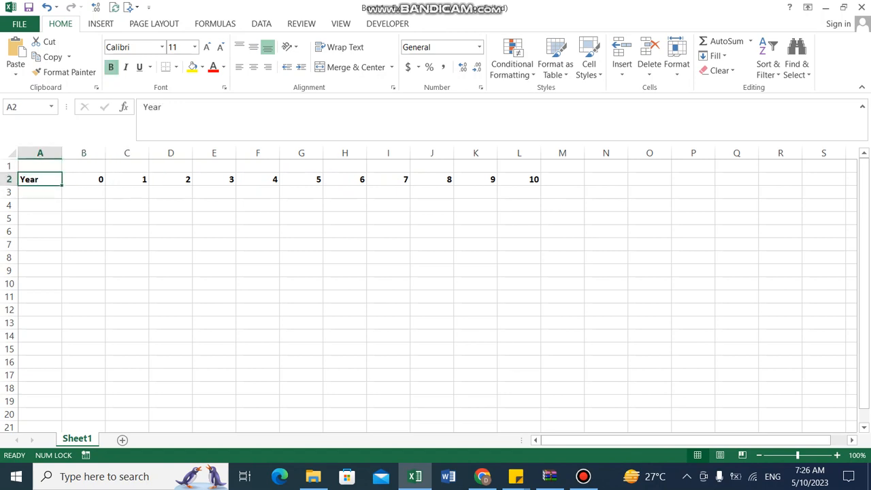
{"action": "key", "text": "shift+space"}
{"action": "key", "text": "ctrl+shift+plus"}
{"action": "key", "text": "Down"}
{"action": "key", "text": "Down"}
{"action": "key", "text": "Down"}
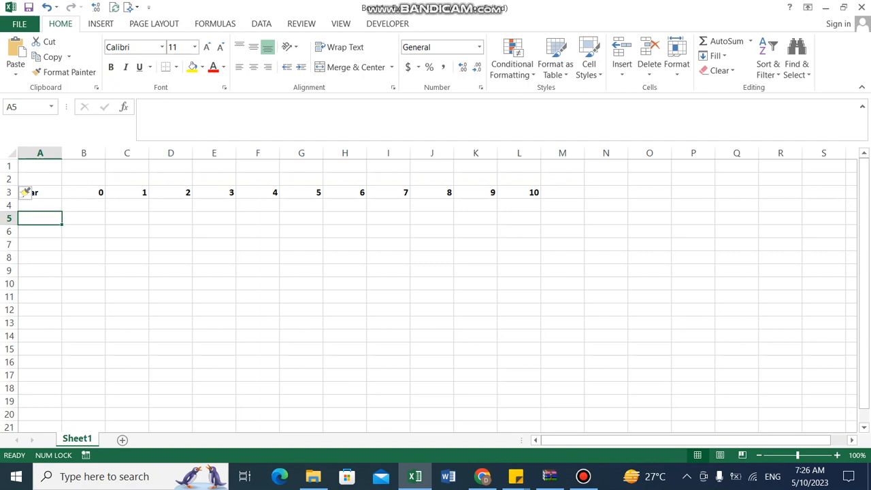
{"action": "key", "text": "Up"}
{"action": "key", "text": "Up"}
{"action": "key", "text": "shift+space"}
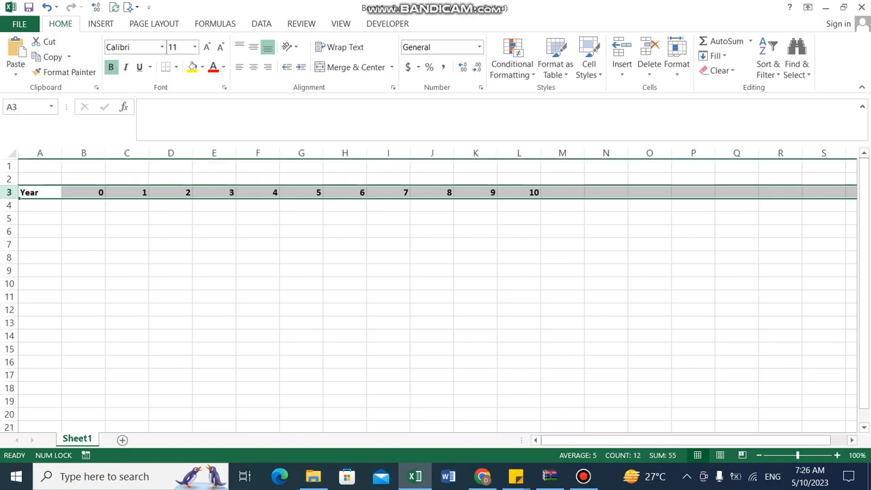
{"action": "key", "text": "ctrl+shift+plus"}
Enter the bold title "Discounted Cash Flow" in A2
{"action": "key", "text": "Up"}
{"action": "type", "text": "Disc"}
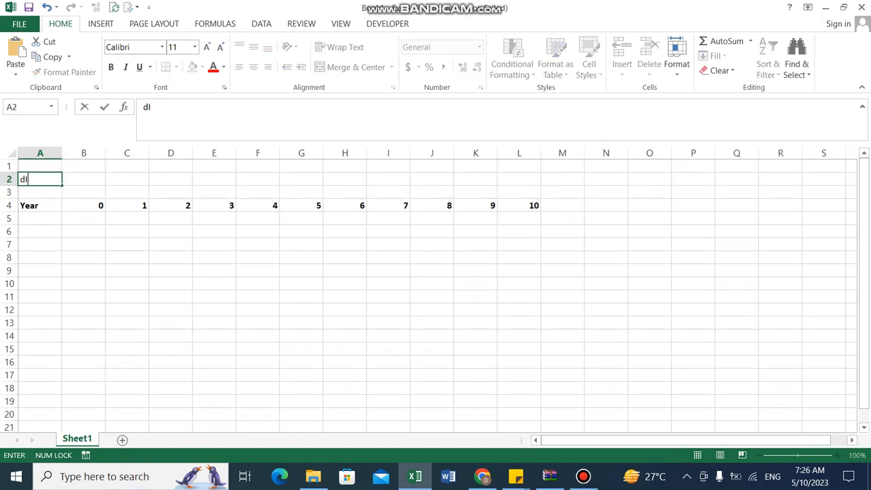
{"action": "type", "text": "ounted Cash"}
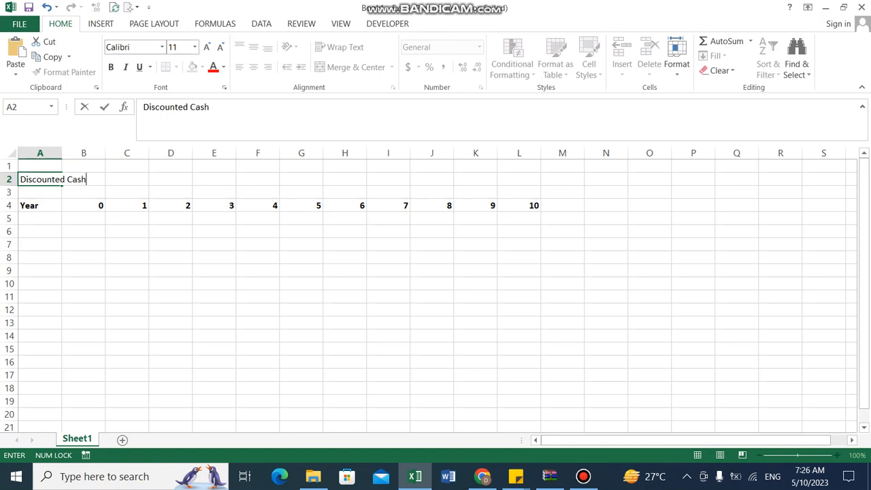
{"action": "type", "text": " f"}
{"action": "key", "text": "BackSpace"}
{"action": "type", "text": "FL"}
{"action": "key", "text": "BackSpace"}
{"action": "type", "text": "low"}
{"action": "key", "text": "ctrl+Return"}
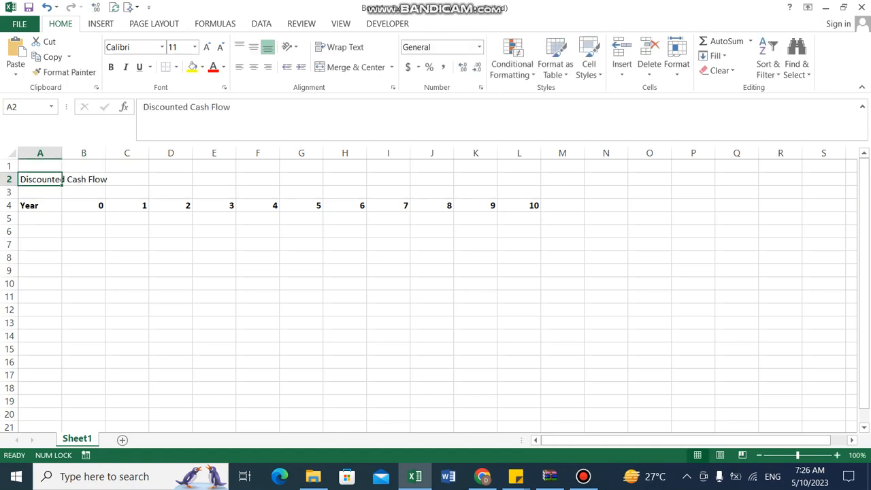
{"action": "key", "text": "ctrl+b"}
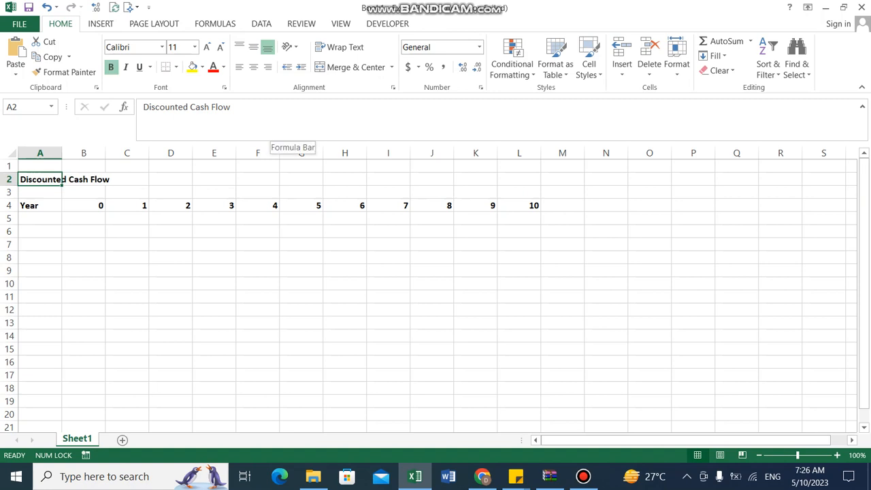
Autofit column A's width and enter the label "Investment" in A6
{"action": "double_click", "coordinate": [62, 152]}
{"action": "left_click", "coordinate": [66, 153]}
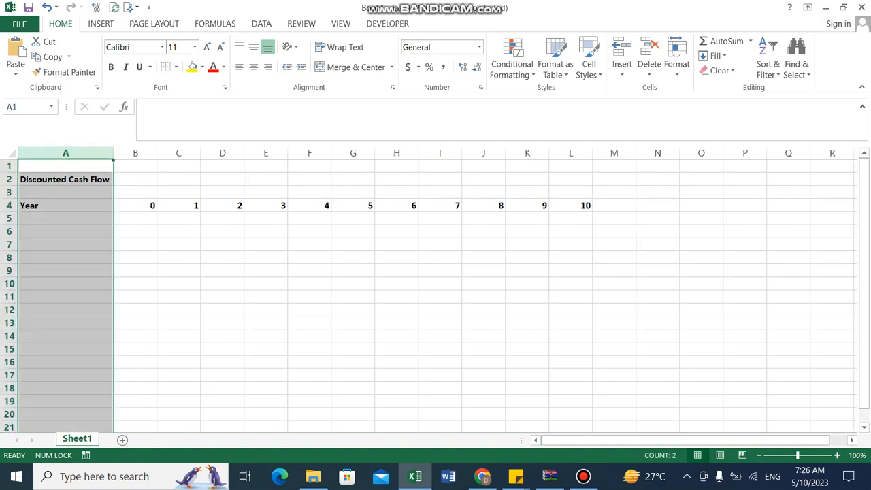
{"action": "left_click", "coordinate": [66, 219]}
{"action": "left_click", "coordinate": [66, 231]}
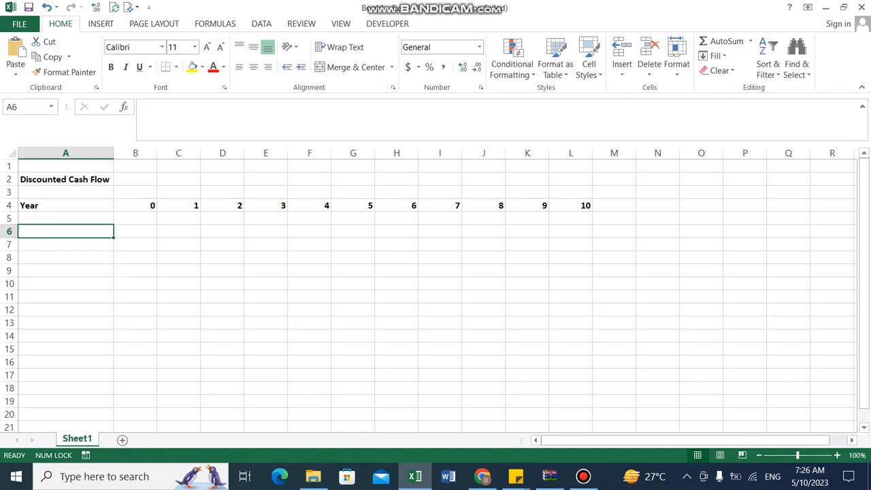
{"action": "type", "text": "Investment"}
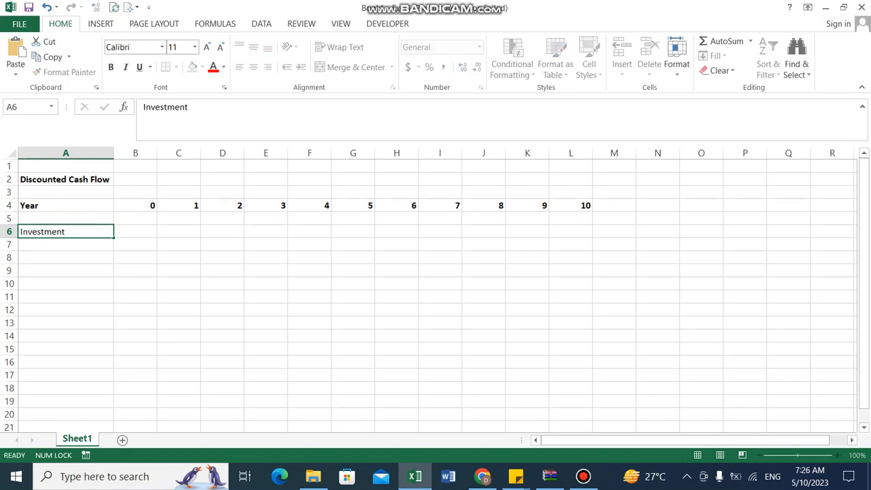
{"action": "key", "text": "Tab"}
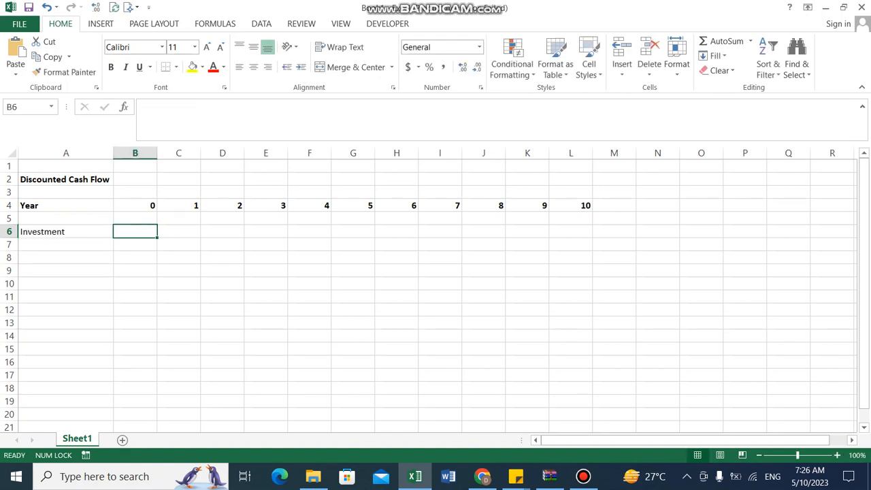
Enter the year-0 investment of -1000000 in B6
{"action": "type", "text": "-1000"}
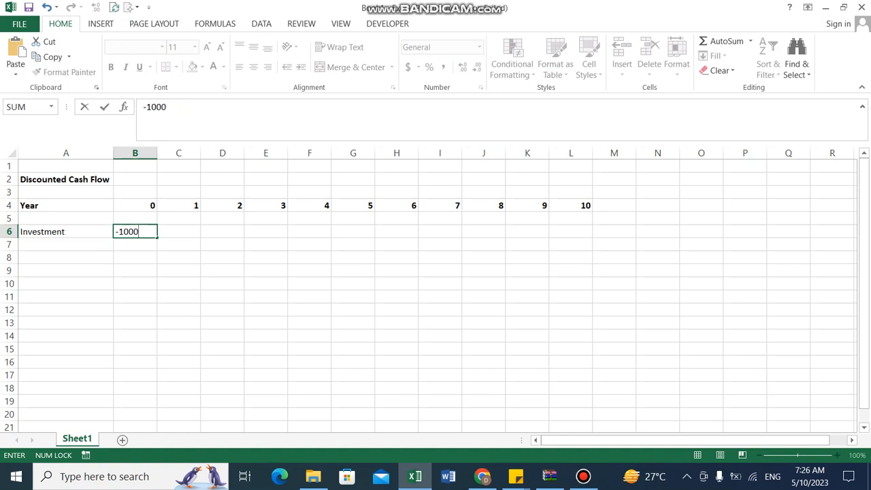
{"action": "type", "text": "000"}
{"action": "key", "text": "Right"}
{"action": "key", "text": "Left"}
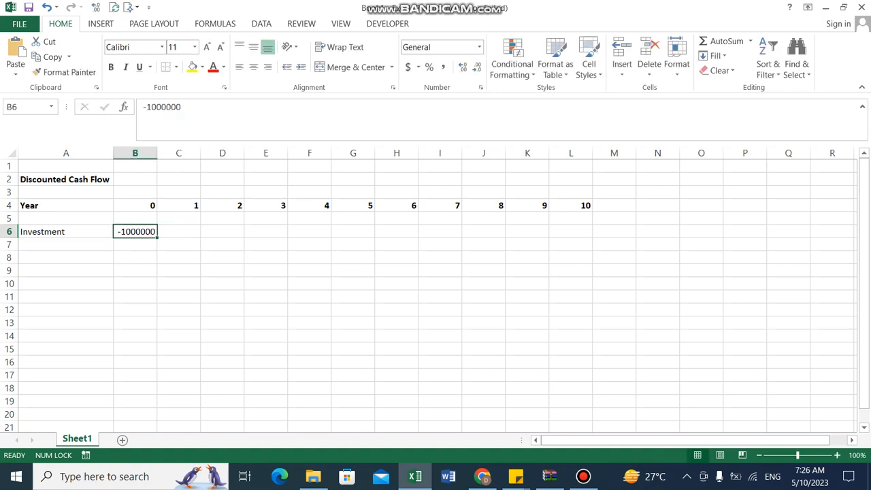
Apply the Accounting number format to the range B6:L16
{"action": "key", "text": "shift+Right"}
{"action": "key", "text": "shift+Right"}
{"action": "key", "text": "shift+Right"}
{"action": "key", "text": "shift+Right"}
{"action": "key", "text": "shift+Right"}
{"action": "key", "text": "shift+Right"}
{"action": "key", "text": "shift+Right"}
{"action": "key", "text": "shift+Right"}
{"action": "key", "text": "shift+Right"}
{"action": "key", "text": "shift+Right"}
{"action": "key", "text": "shift+Down"}
{"action": "key", "text": "shift+Down"}
{"action": "key", "text": "shift+Down"}
{"action": "key", "text": "shift+Down"}
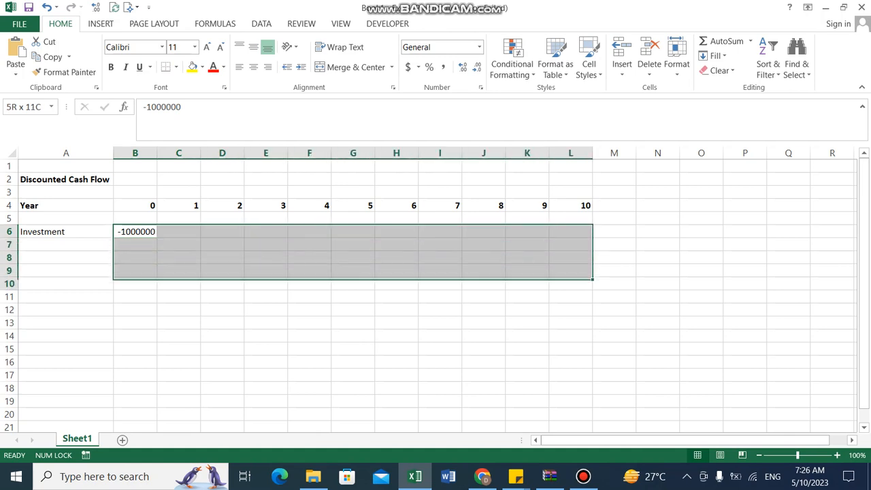
{"action": "key", "text": "shift+Down"}
{"action": "key", "text": "shift+Down"}
{"action": "key", "text": "shift+Down"}
{"action": "key", "text": "shift+Down"}
{"action": "key", "text": "shift+Down"}
{"action": "key", "text": "shift+Down"}
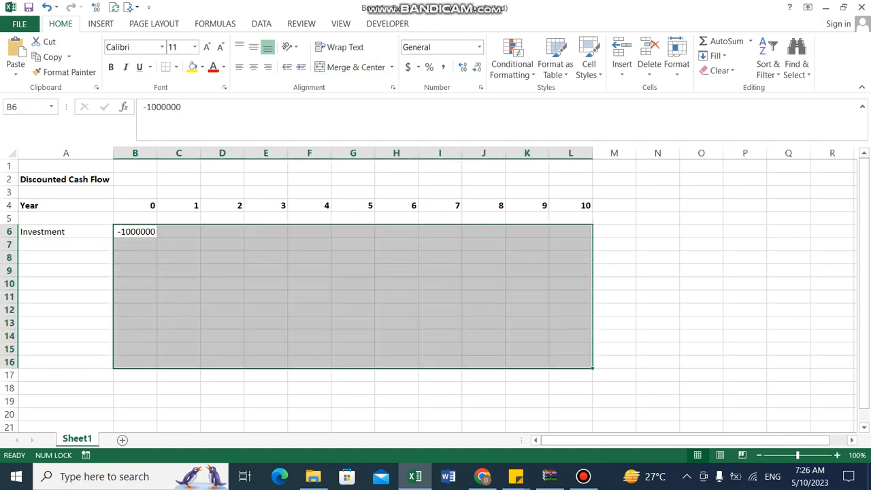
{"action": "left_click", "coordinate": [408, 67]}
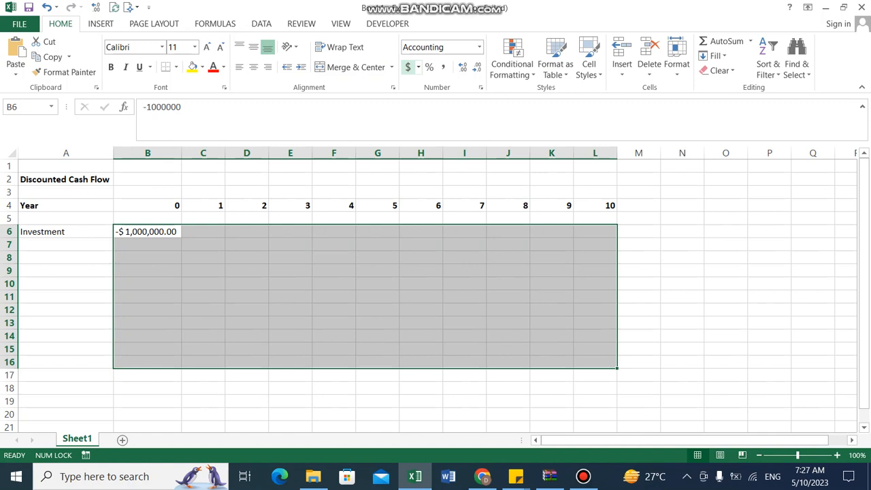
Examine the investment value in B6 in edit mode and the surrounding table cells
{"action": "key", "text": "Left"}
{"action": "key", "text": "Right"}
{"action": "key", "text": "Left"}
{"action": "key", "text": "Right"}
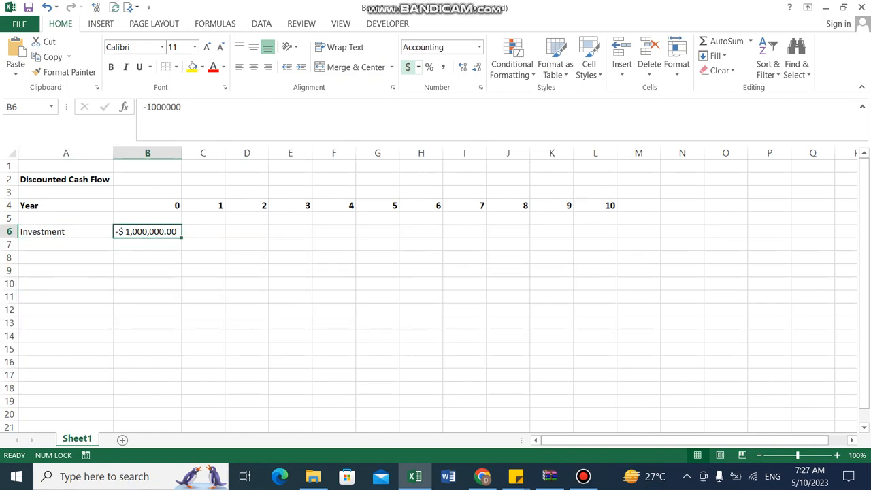
{"action": "key", "text": "F2"}
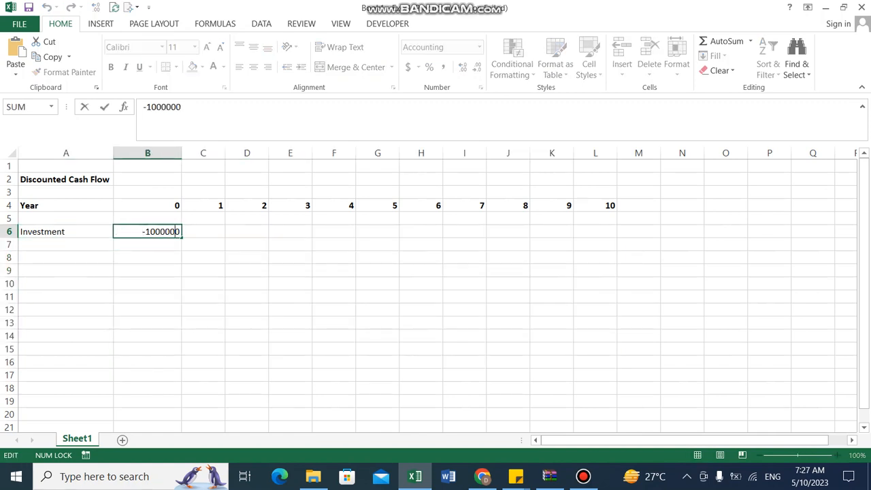
{"action": "key", "text": "Left"}
{"action": "key", "text": "Left"}
{"action": "key", "text": "Left"}
{"action": "key", "text": "Left"}
{"action": "key", "text": "Left"}
{"action": "key", "text": "Left"}
{"action": "key", "text": "Left"}
{"action": "key", "text": "Tab"}
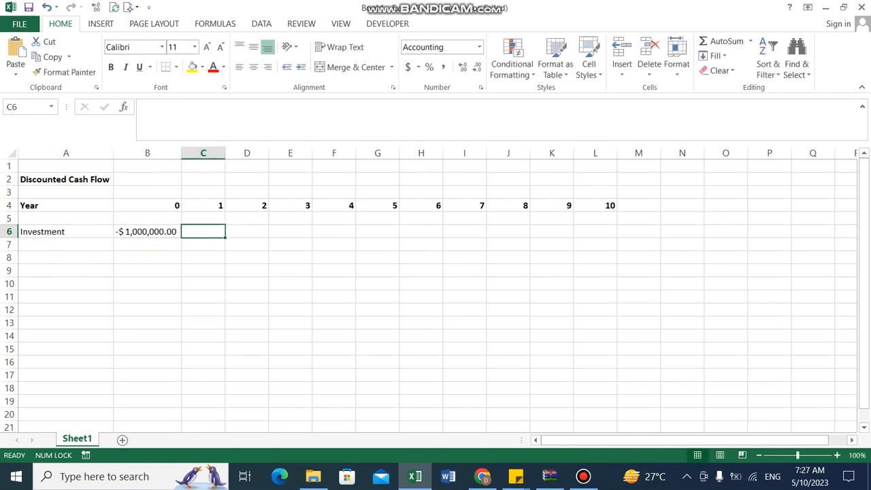
{"action": "key", "text": "Left"}
{"action": "key", "text": "Left"}
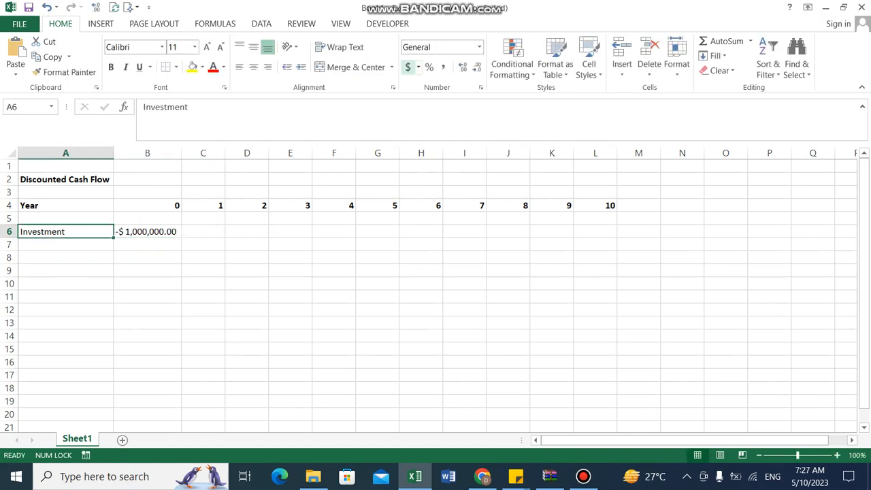
{"action": "key", "text": "Right"}
{"action": "key", "text": "Up"}
{"action": "key", "text": "Up"}
{"action": "key", "text": "Down"}
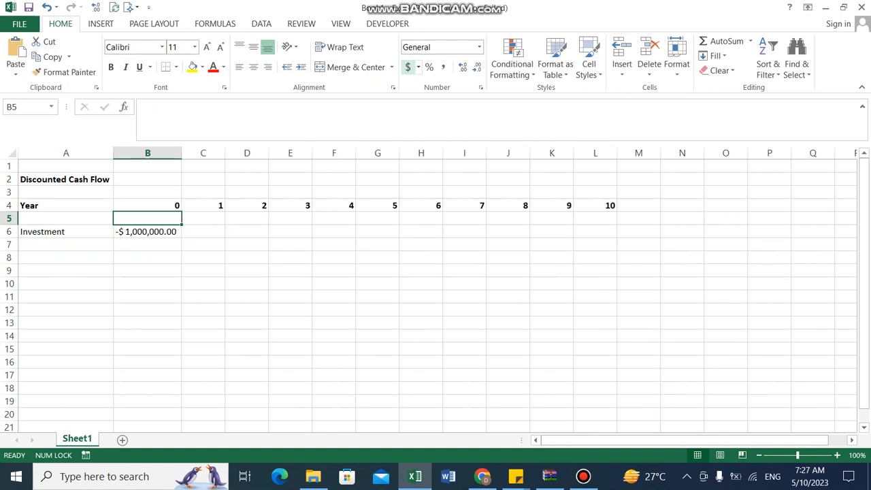
{"action": "key", "text": "Down"}
{"action": "key", "text": "Left"}
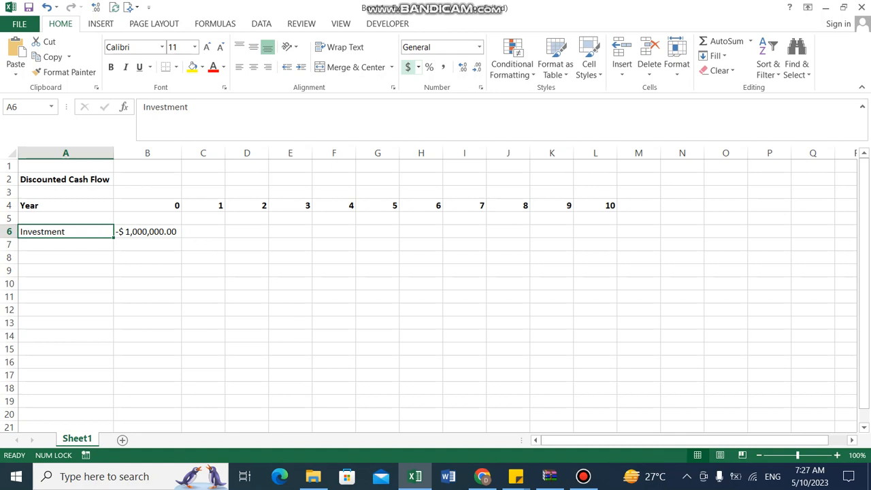
{"action": "key", "text": "Down"}
{"action": "key", "text": "Down"}
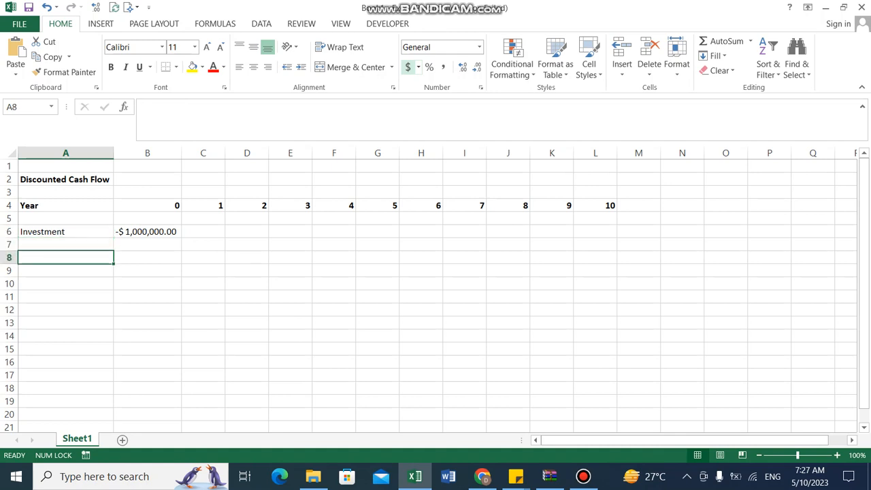
Insert two blank rows above the Investment row
{"action": "key", "text": "Up"}
{"action": "key", "text": "Up"}
{"action": "key", "text": "shift+space"}
{"action": "key", "text": "ctrl+shift+plus"}
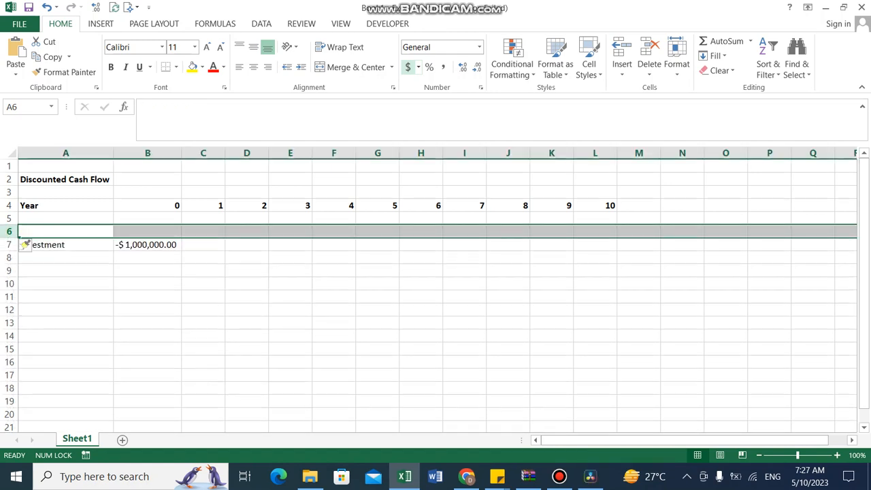
{"action": "key", "text": "ctrl+shift+plus"}
{"action": "key", "text": "Left"}
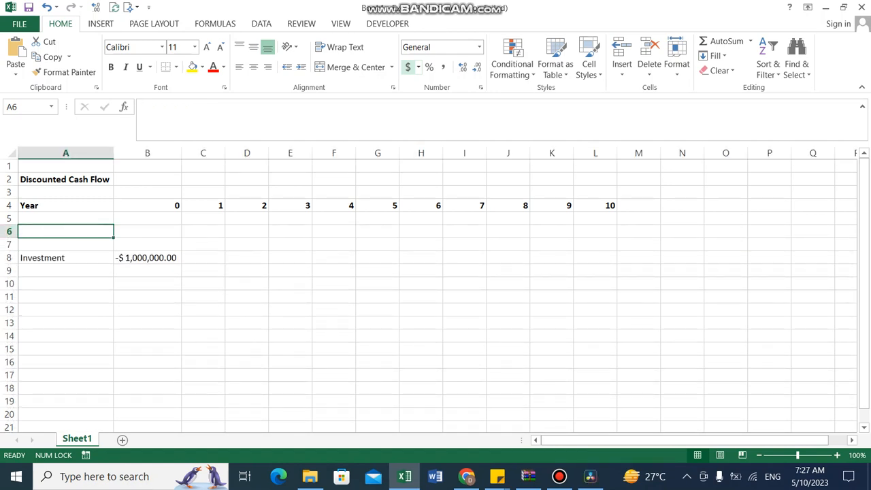
Enter the bold heading "Cash Outflows" in A6
{"action": "type", "text": "Cash Out"}
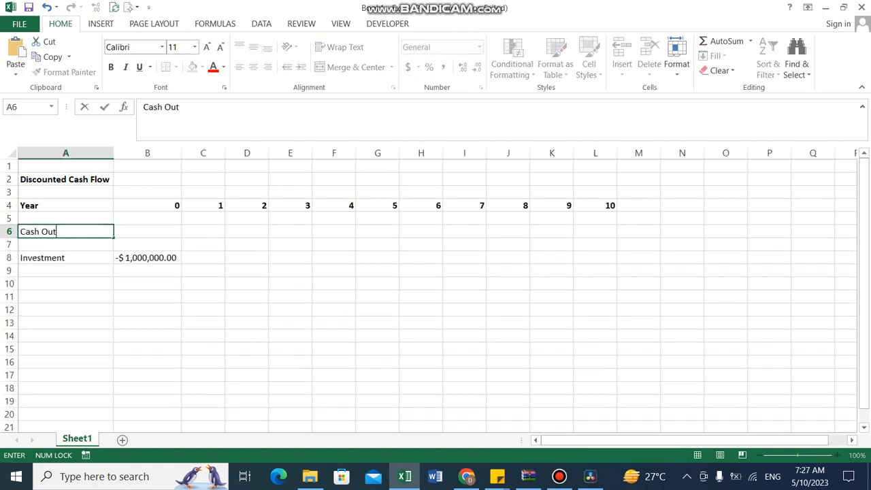
{"action": "type", "text": "flows"}
{"action": "key", "text": "ctrl+Return"}
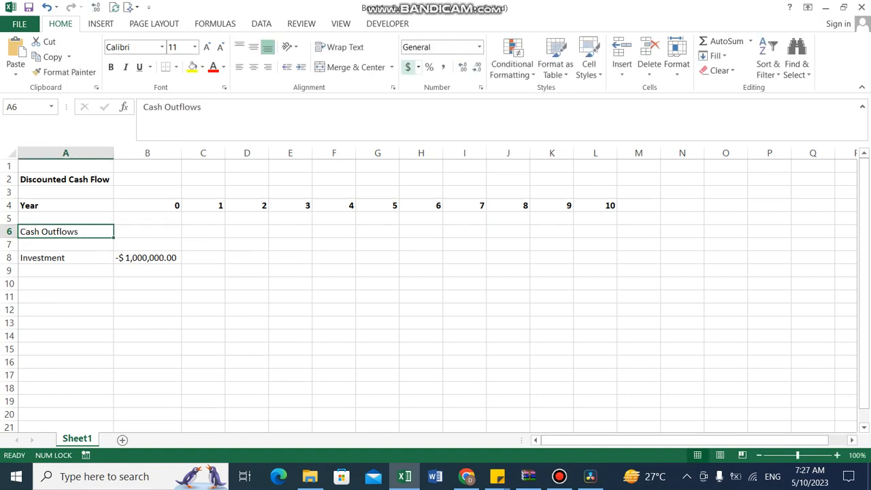
{"action": "key", "text": "ctrl+b"}
Enter the label "Direct Costs" in A10
{"action": "key", "text": "Down"}
{"action": "key", "text": "Down"}
{"action": "key", "text": "Down"}
{"action": "key", "text": "Down"}
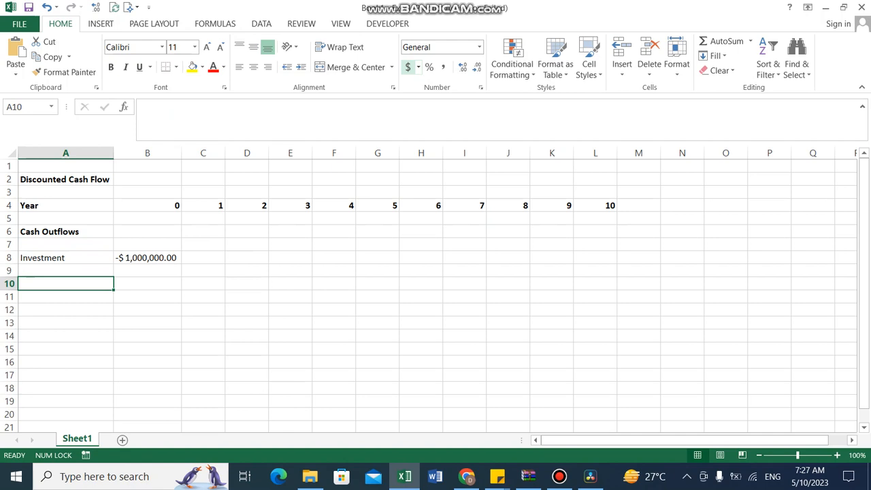
{"action": "type", "text": "Directo"}
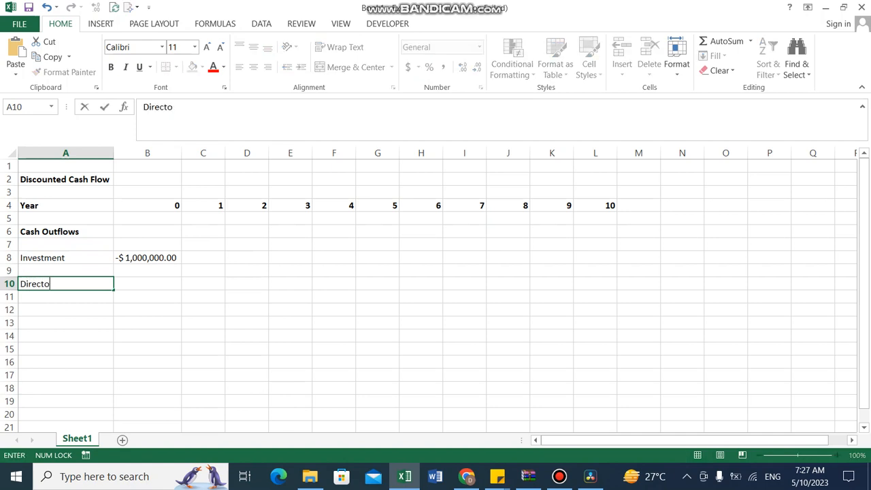
{"action": "key", "text": "BackSpace"}
{"action": "type", "text": "Costs"}
{"action": "key", "text": "Tab"}
{"action": "key", "text": "Tab"}
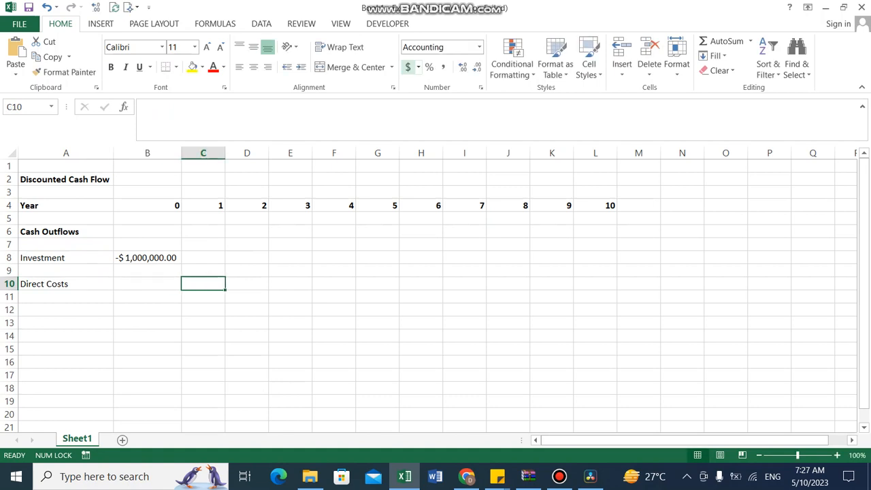
Enter the year-1 direct cost of -25000 in C10
{"action": "type", "text": "25"}
{"action": "key", "text": "BackSpace"}
{"action": "key", "text": "BackSpace"}
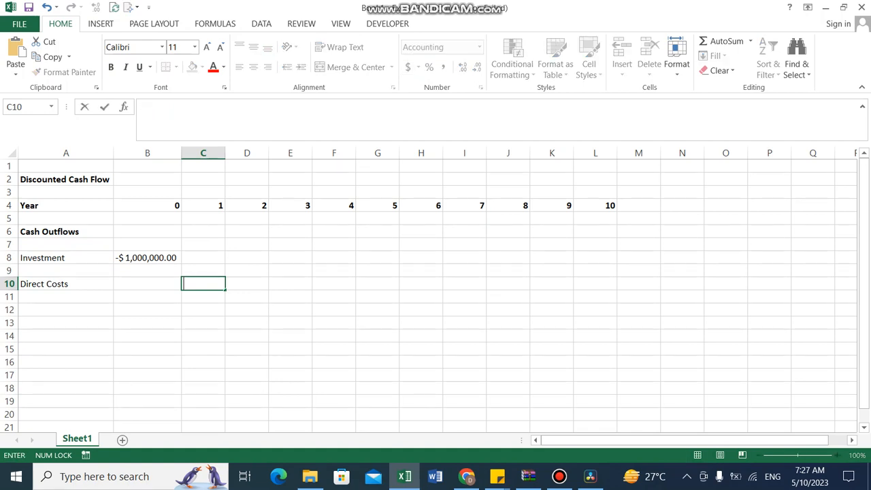
{"action": "type", "text": "-2"}
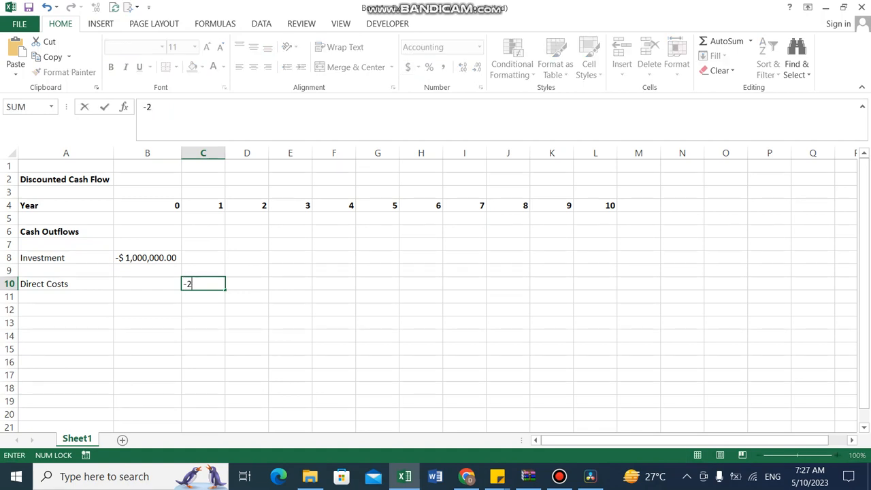
{"action": "type", "text": "5000"}
{"action": "key", "text": "Tab"}
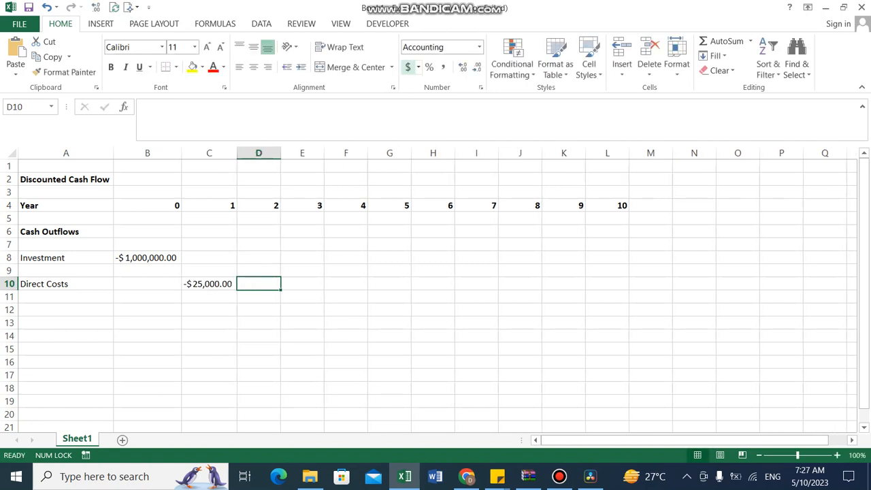
Insert five blank rows above the Discounted Cash Flow title
{"action": "key", "text": "Left"}
{"action": "key", "text": "Left"}
{"action": "key", "text": "Left"}
{"action": "key", "text": "Up"}
{"action": "key", "text": "Up"}
{"action": "key", "text": "Up"}
{"action": "key", "text": "Up"}
{"action": "key", "text": "Up"}
{"action": "key", "text": "Up"}
{"action": "key", "text": "Up"}
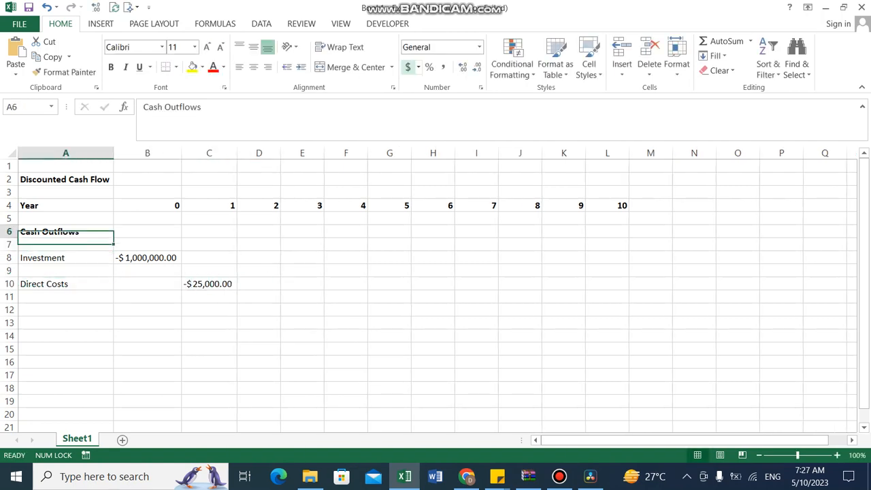
{"action": "key", "text": "Up"}
{"action": "key", "text": "shift+space"}
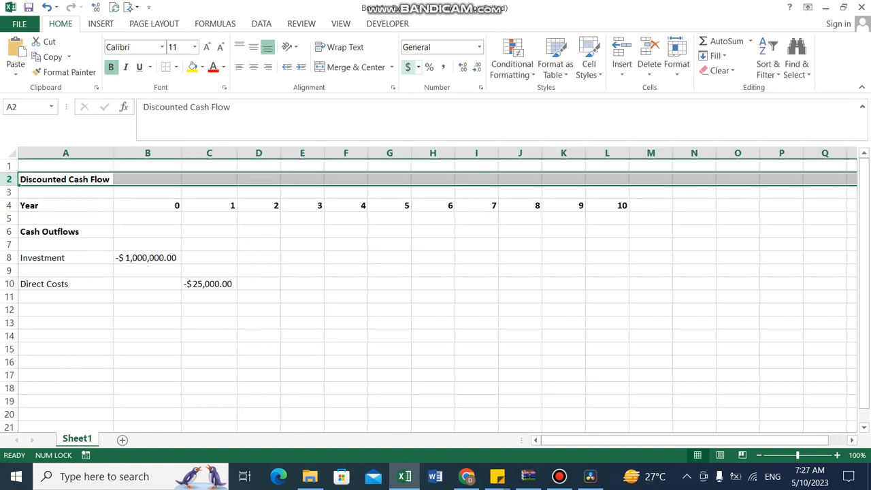
{"action": "key", "text": "ctrl+shift+plus"}
{"action": "key", "text": "ctrl+shift+plus"}
{"action": "key", "text": "ctrl+shift+plus"}
{"action": "key", "text": "ctrl+shift+plus"}
{"action": "key", "text": "ctrl+shift+plus"}
{"action": "key", "text": "Left"}
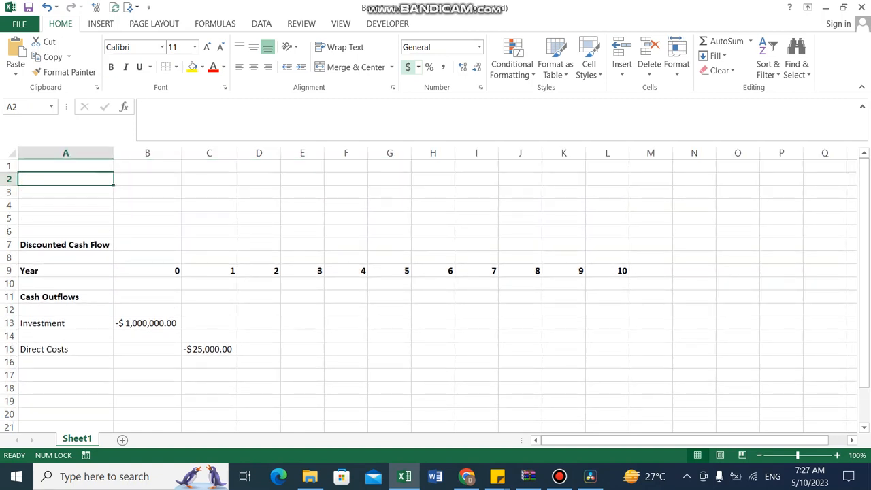
Enter the bold heading "Assumptions" in A2, correcting its spelling
{"action": "type", "text": "Assum"}
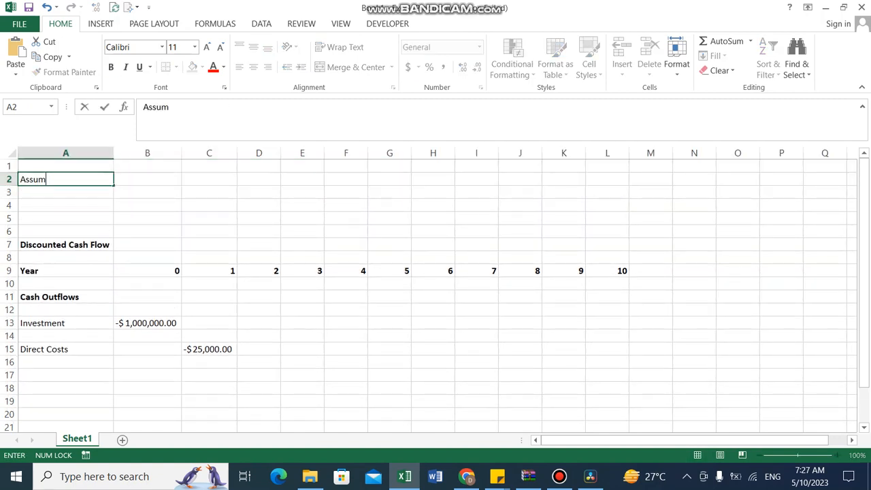
{"action": "type", "text": "tions"}
{"action": "key", "text": "ctrl+Return"}
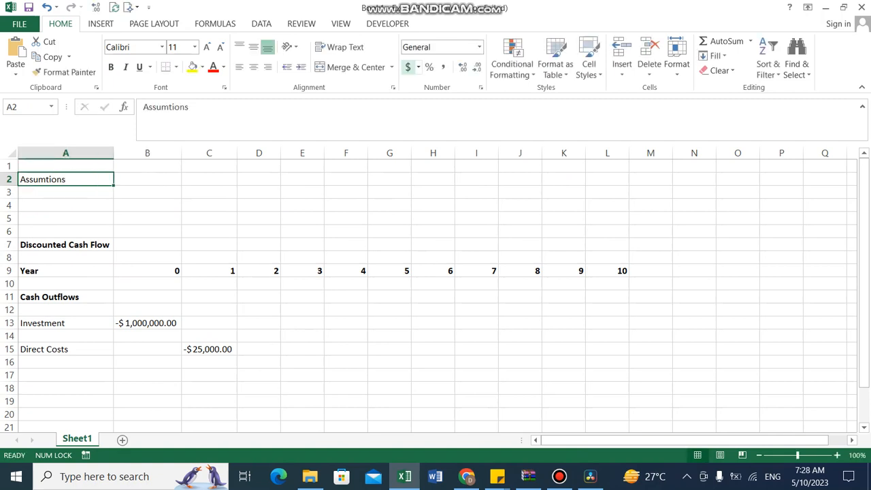
{"action": "double_click", "coordinate": [49, 179]}
{"action": "type", "text": "p"}
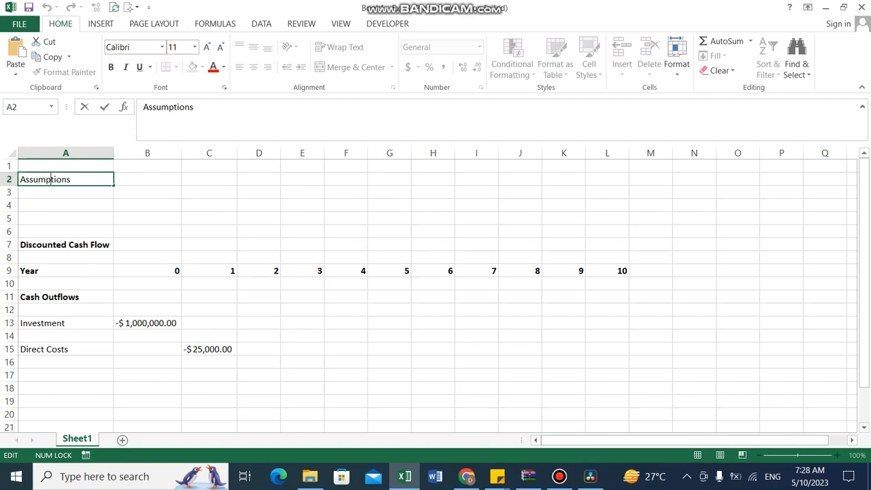
{"action": "key", "text": "ctrl+Return"}
{"action": "key", "text": "ctrl+b"}
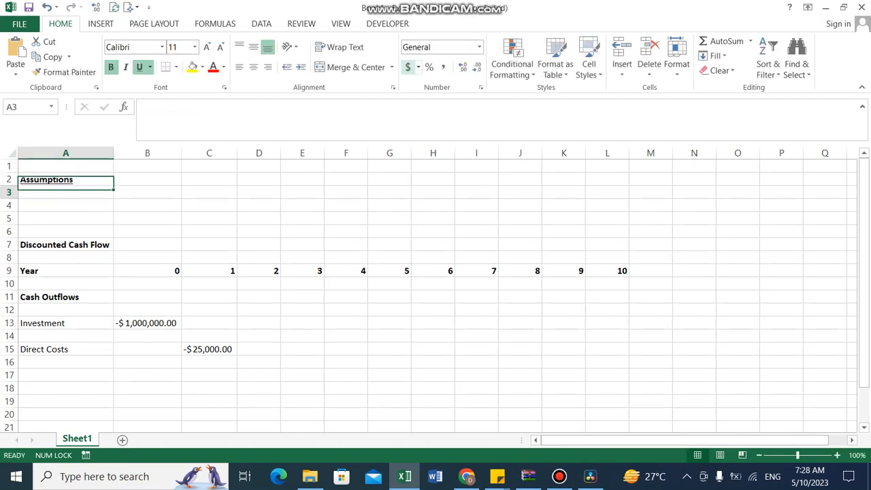
Insert two more blank rows below the Assumptions heading and zoom out to 85%
{"action": "key", "text": "Down"}
{"action": "key", "text": "shift+space"}
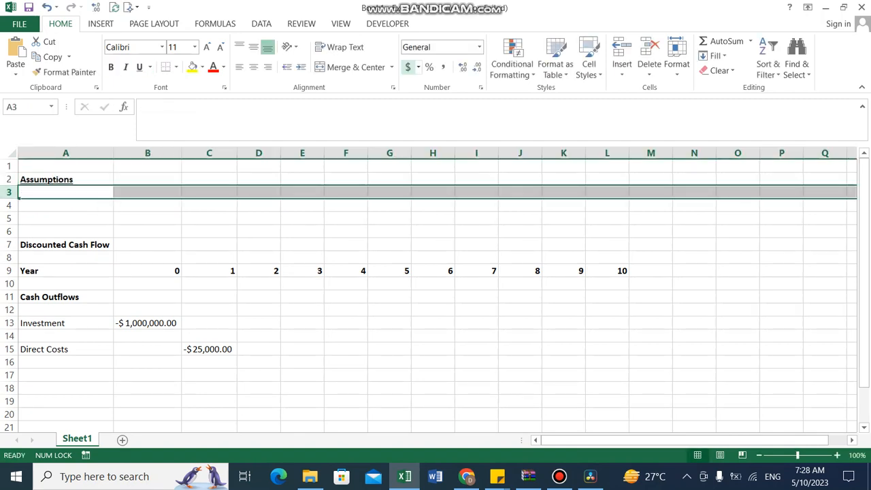
{"action": "key", "text": "ctrl+shift+plus"}
{"action": "key", "text": "ctrl+shift+plus"}
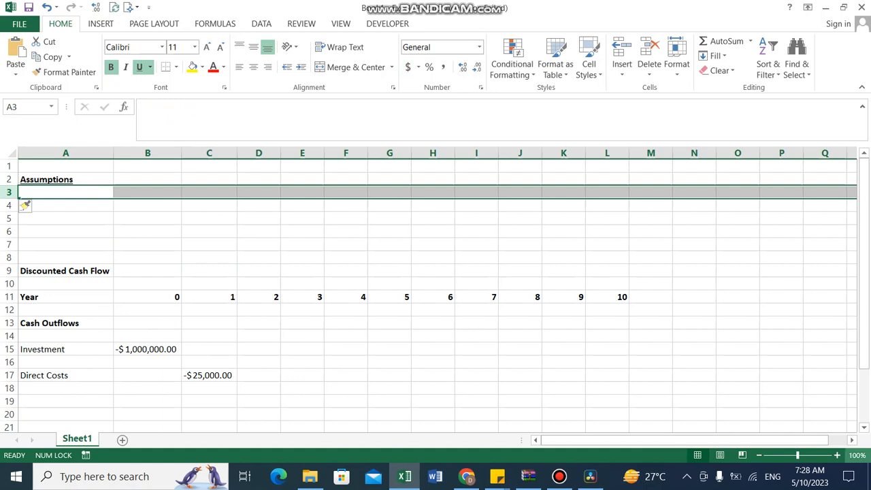
{"action": "left_click_drag", "start_coordinate": [798, 455], "coordinate": [792, 455]}
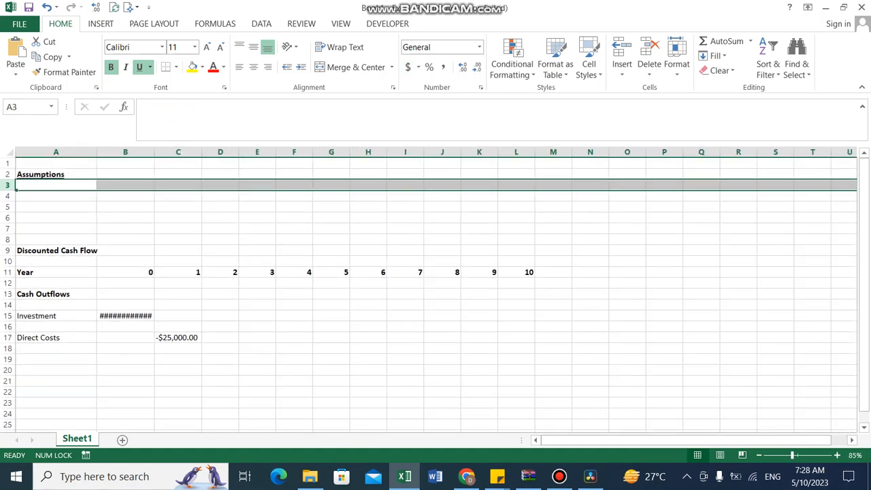
Autofit column B's width and enter the label "Discount" in A4
{"action": "double_click", "coordinate": [155, 152]}
{"action": "left_click", "coordinate": [56, 196]}
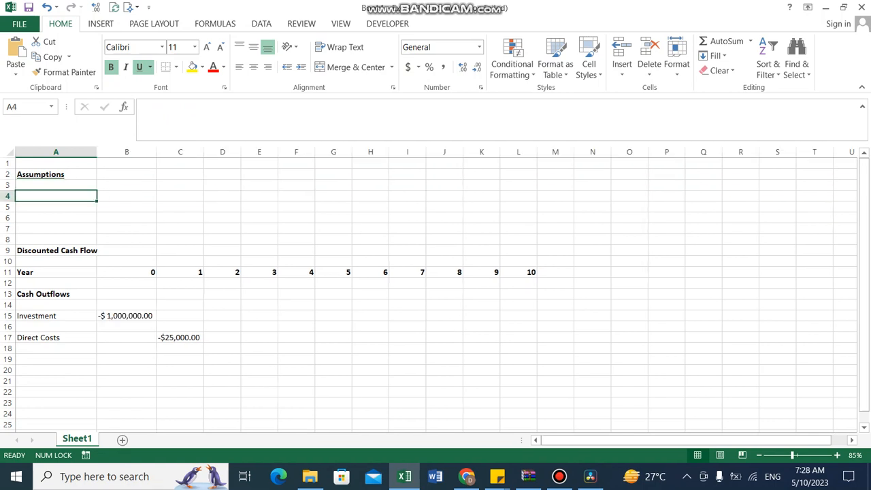
{"action": "type", "text": "Discount"}
{"action": "key", "text": "ctrl+Return"}
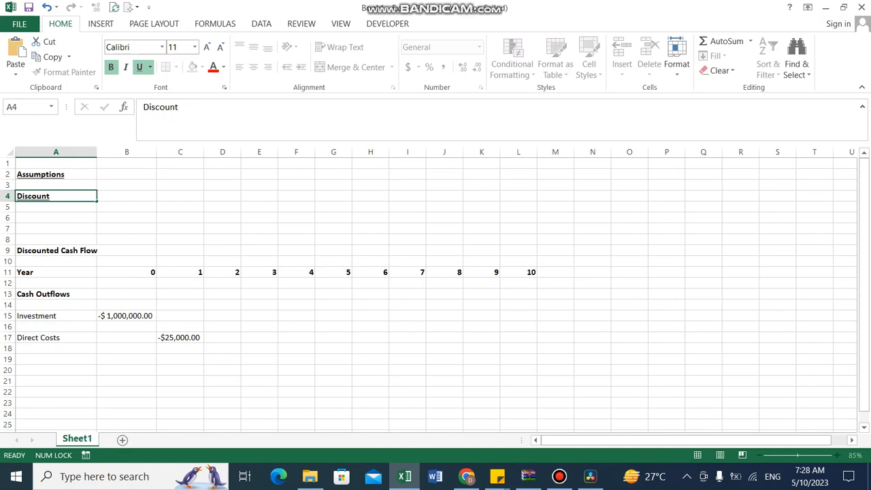
Remove the bold formatting from A3:A7 and the underline from A4
{"action": "key", "text": "Up"}
{"action": "key", "text": "shift+Down"}
{"action": "key", "text": "shift+Down"}
{"action": "key", "text": "shift+Down"}
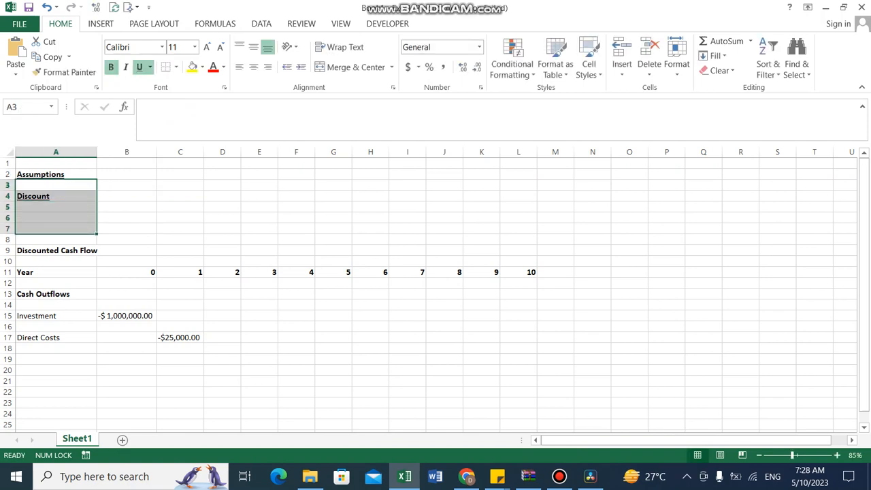
{"action": "key", "text": "ctrl+b"}
{"action": "key", "text": "Right"}
{"action": "key", "text": "Left"}
{"action": "key", "text": "Down"}
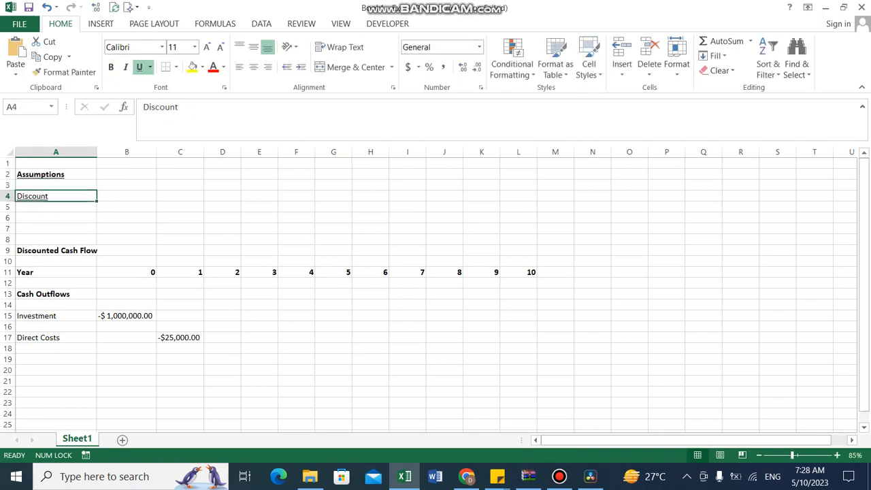
{"action": "key", "text": "ctrl+u"}
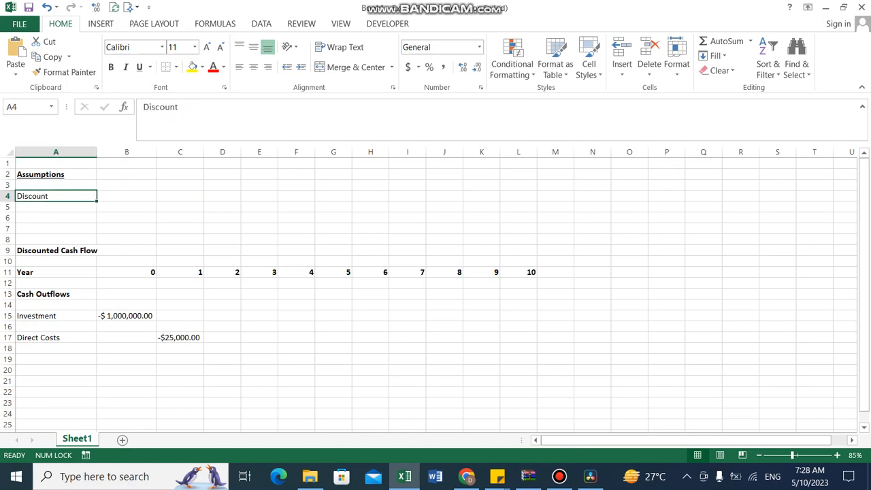
Complete the A4 label as "Discount Rate"
{"action": "key", "text": "F2"}
{"action": "type", "text": "Rate"}
{"action": "key", "text": "Tab"}
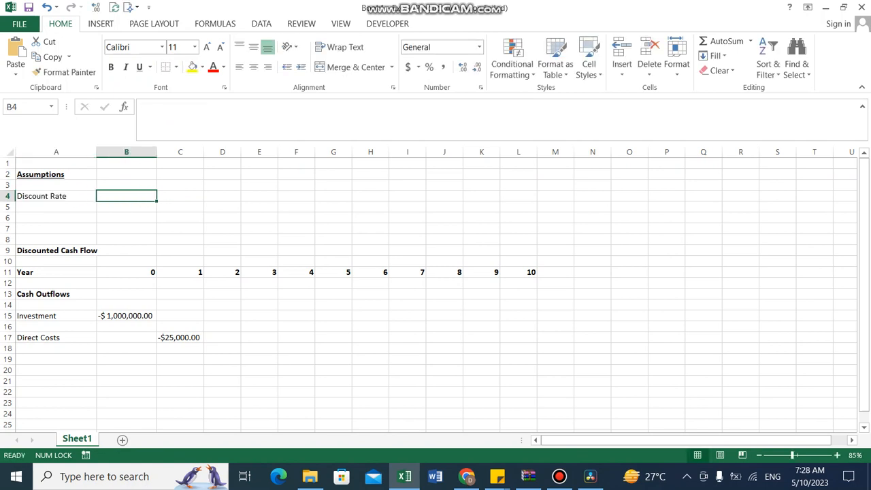
Append "(DCF)" to the Discounted Cash Flow title in A9
{"action": "key", "text": "Down"}
{"action": "key", "text": "Down"}
{"action": "key", "text": "Down"}
{"action": "key", "text": "Down"}
{"action": "key", "text": "Down"}
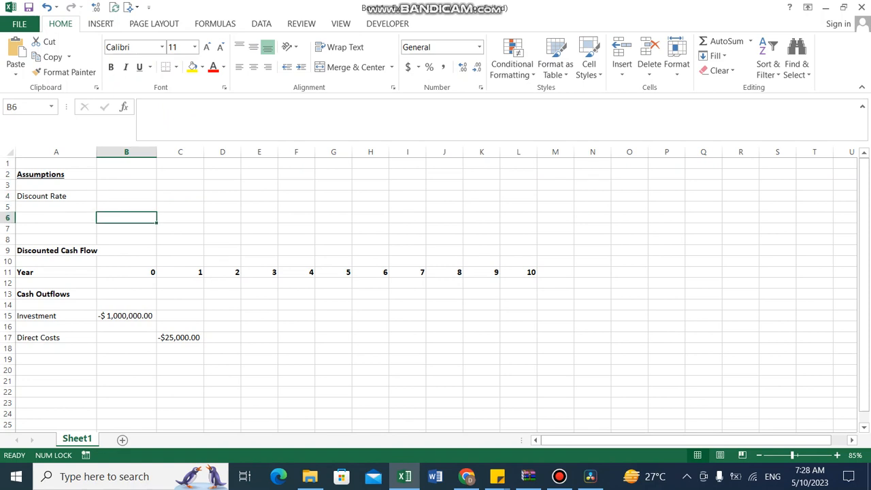
{"action": "key", "text": "Left"}
{"action": "key", "text": "F2"}
{"action": "type", "text": "("}
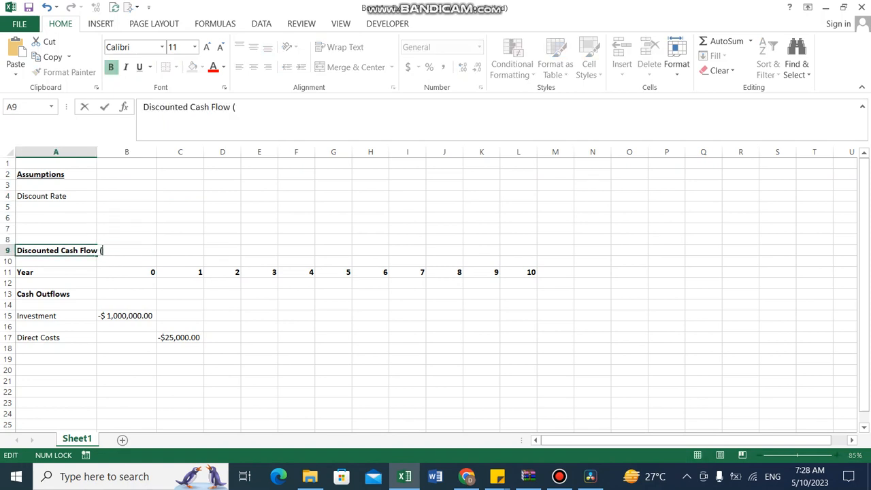
{"action": "type", "text": "DCF"}
{"action": "key", "text": "ctrl+Return"}
Widen column A to fit the longer labels
{"action": "key", "text": "Up"}
{"action": "key", "text": "Up"}
{"action": "key", "text": "Up"}
{"action": "key", "text": "Up"}
{"action": "key", "text": "Up"}
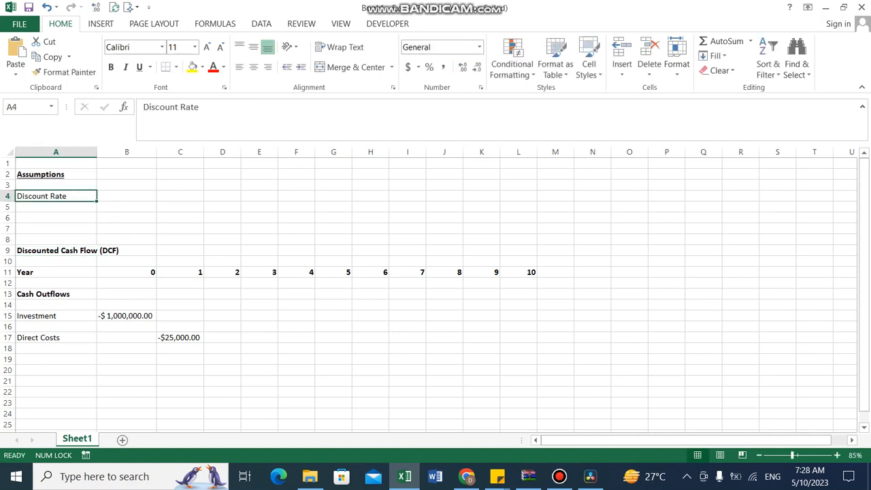
{"action": "left_click_drag", "start_coordinate": [97, 152], "coordinate": [124, 152]}
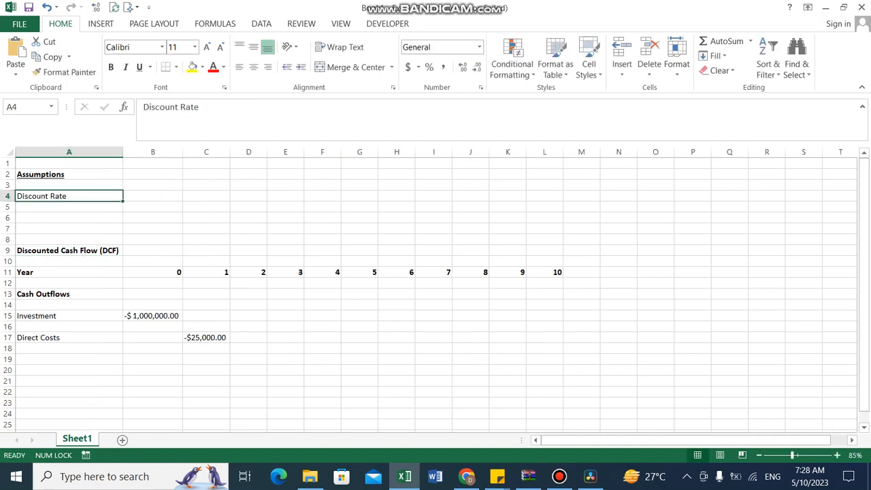
Enter a discount rate of 10% in B4
{"action": "key", "text": "Right"}
{"action": "type", "text": "10%"}
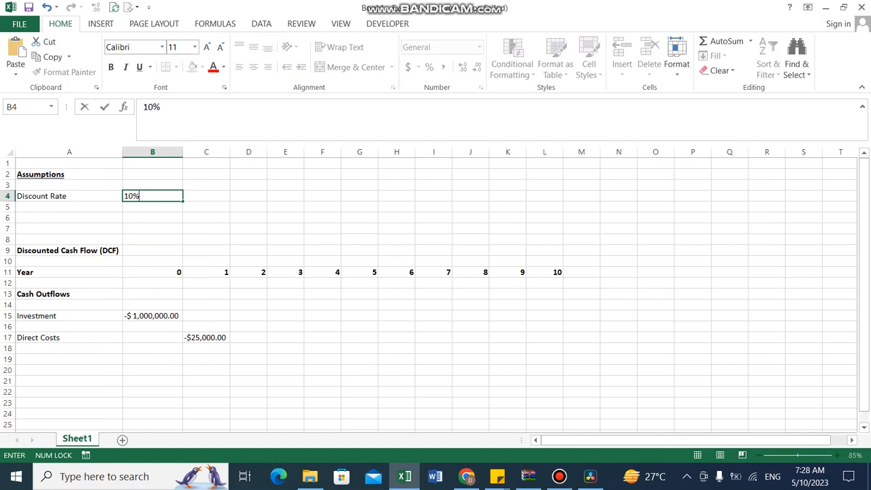
{"action": "key", "text": "Return"}
{"action": "key", "text": "Left"}
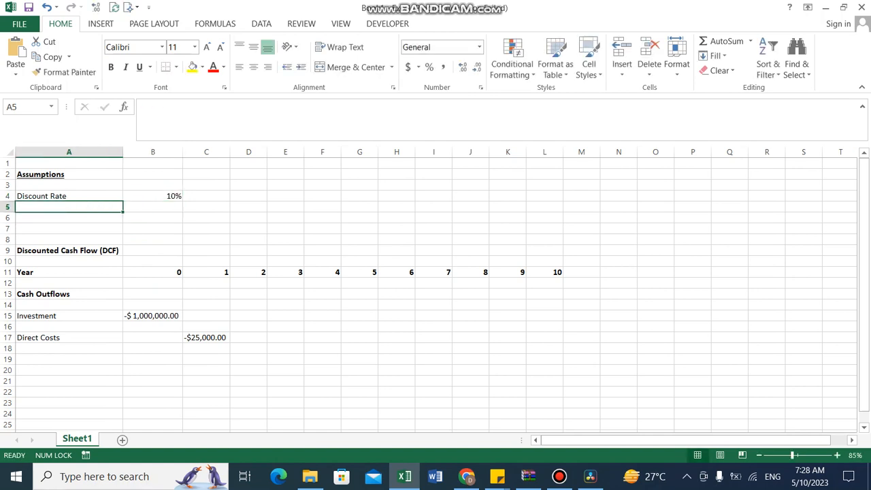
Enter the label "Annual Growth in Expenses" in A5
{"action": "type", "text": "Annual"}
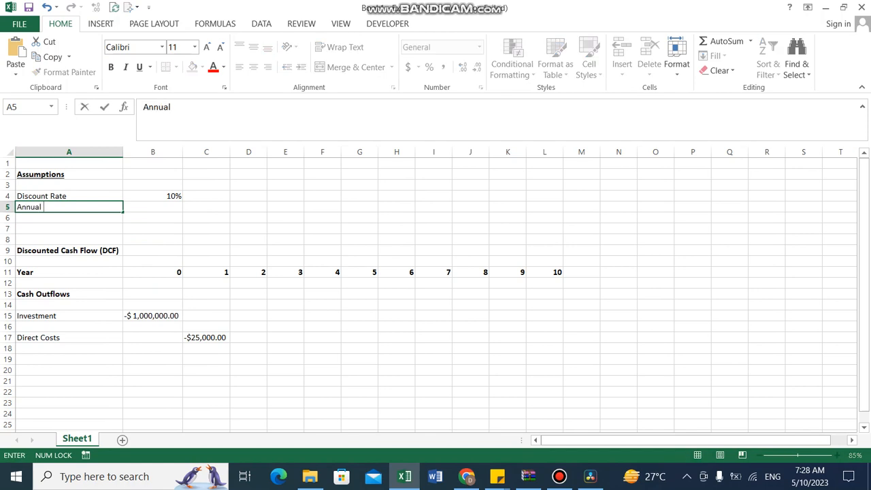
{"action": "type", "text": " Growth in E"}
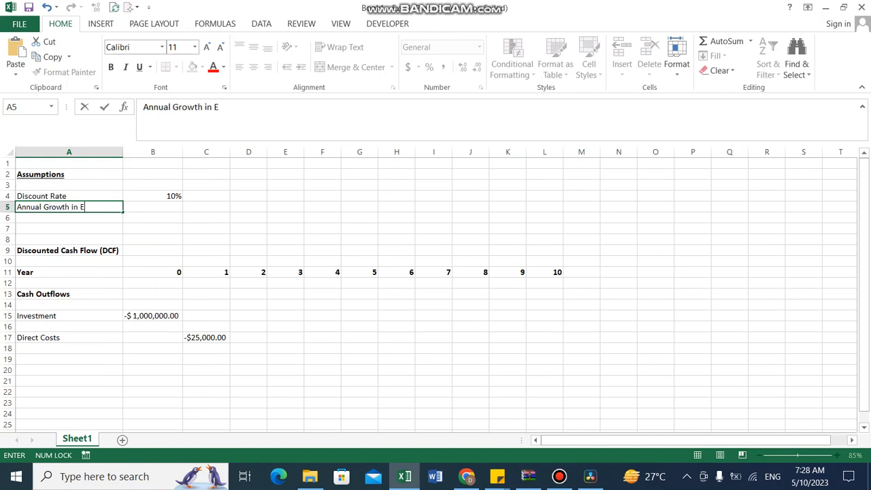
{"action": "type", "text": "xpensess"}
{"action": "key", "text": "Right"}
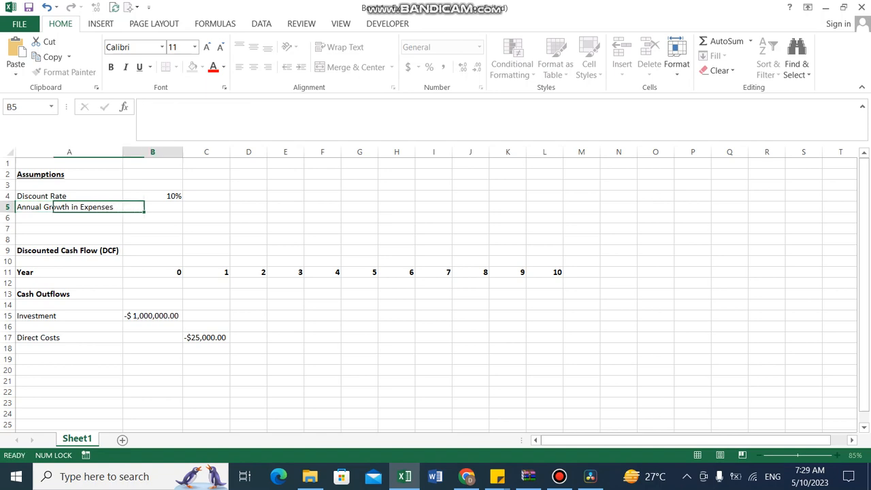
Add the label "Annual Growth in Cash Inflows" in A6 and autofit column A to the new label
{"action": "key", "text": "Left"}
{"action": "key", "text": "Down"}
{"action": "key", "text": "ctrl+d"}
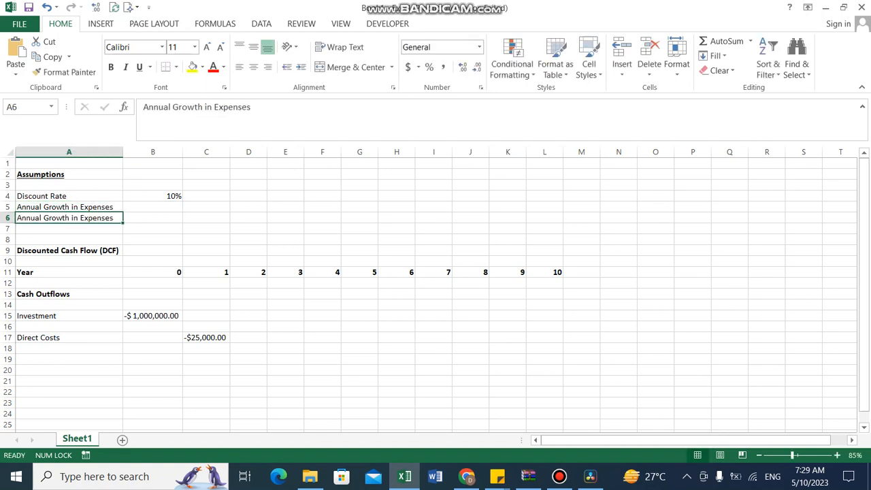
{"action": "key", "text": "F2"}
{"action": "key", "text": "BackSpace"}
{"action": "key", "text": "BackSpace"}
{"action": "key", "text": "BackSpace"}
{"action": "key", "text": "BackSpace"}
{"action": "key", "text": "BackSpace"}
{"action": "key", "text": "BackSpace"}
{"action": "key", "text": "BackSpace"}
{"action": "key", "text": "BackSpace"}
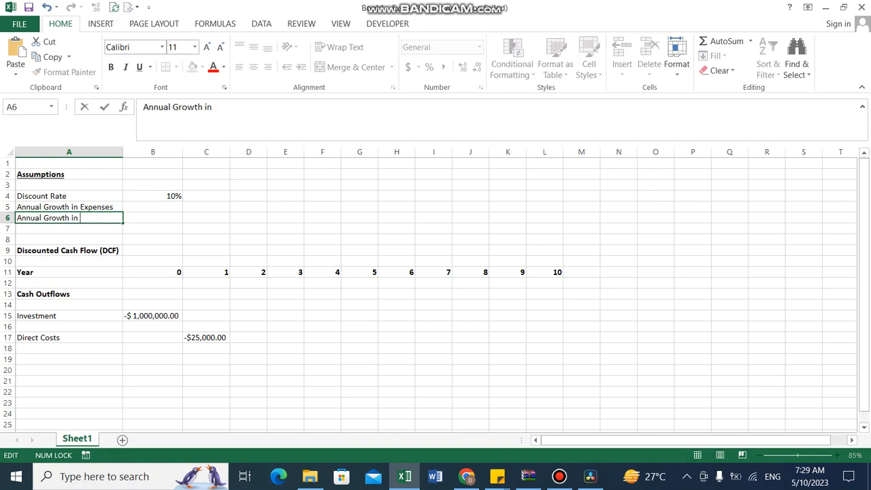
{"action": "type", "text": "Cash Inflows"}
{"action": "key", "text": "Tab"}
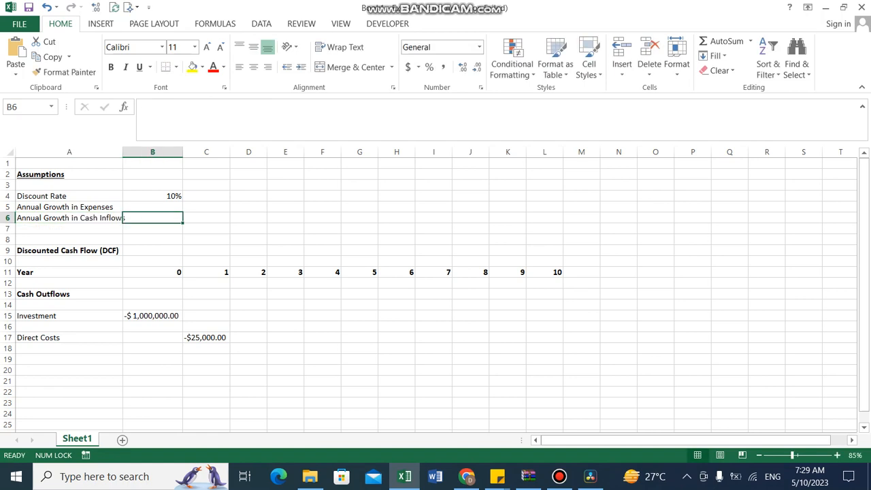
{"action": "double_click", "coordinate": [123, 152]}
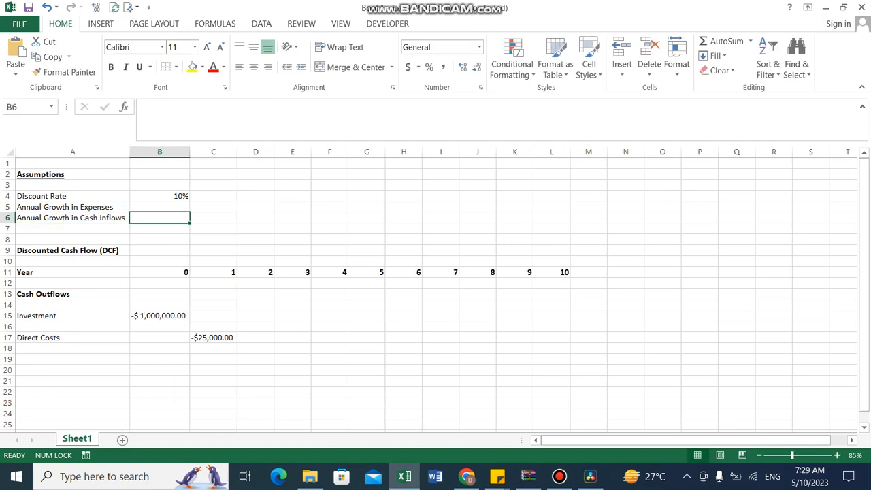
Enter a formula in D17 that grows C17's direct costs by one plus the absolute expense growth rate in B5
{"action": "left_click", "coordinate": [213, 338]}
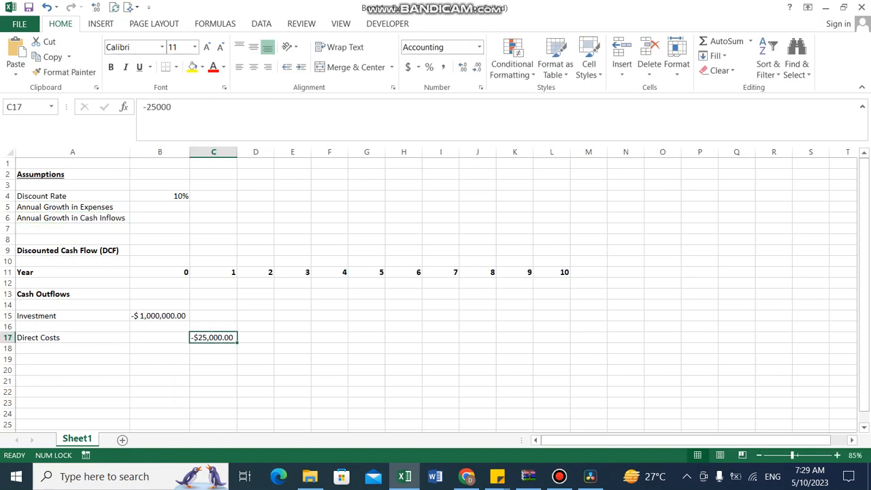
{"action": "key", "text": "Left"}
{"action": "key", "text": "Right"}
{"action": "key", "text": "Right"}
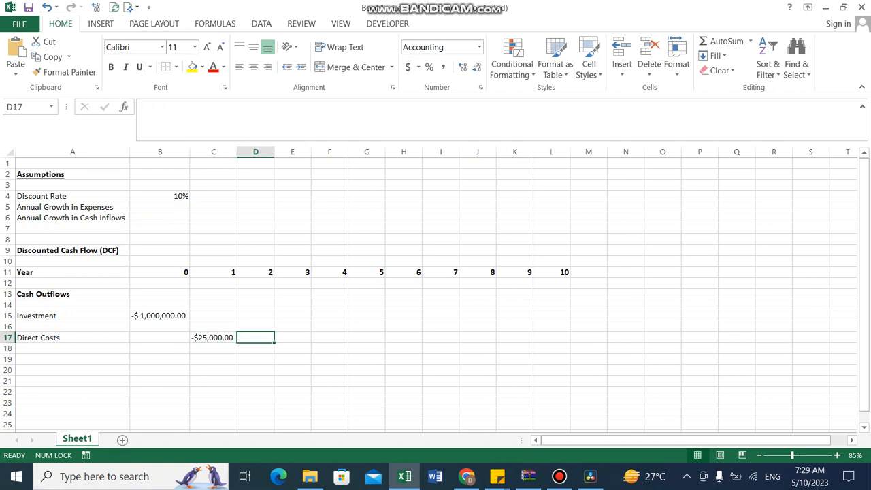
{"action": "type", "text": "="}
{"action": "key", "text": "Left"}
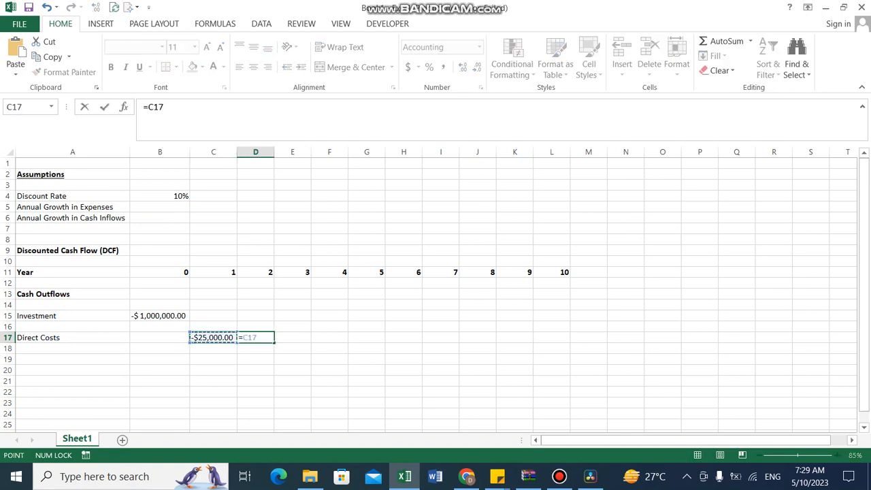
{"action": "type", "text": "*(1+"}
{"action": "left_click", "coordinate": [160, 207]}
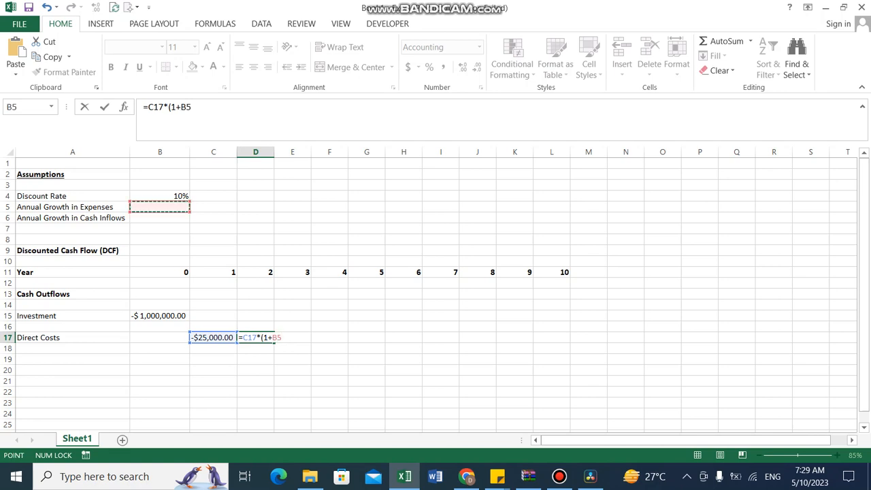
{"action": "key", "text": "F4"}
{"action": "type", "text": ")"}
{"action": "key", "text": "Return"}
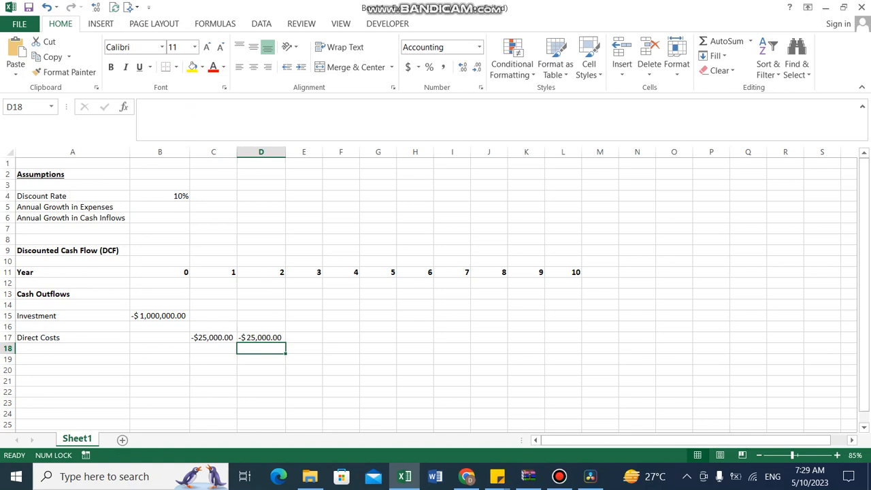
Set the annual growth in expenses in B5 to 15%
{"action": "left_click", "coordinate": [160, 207]}
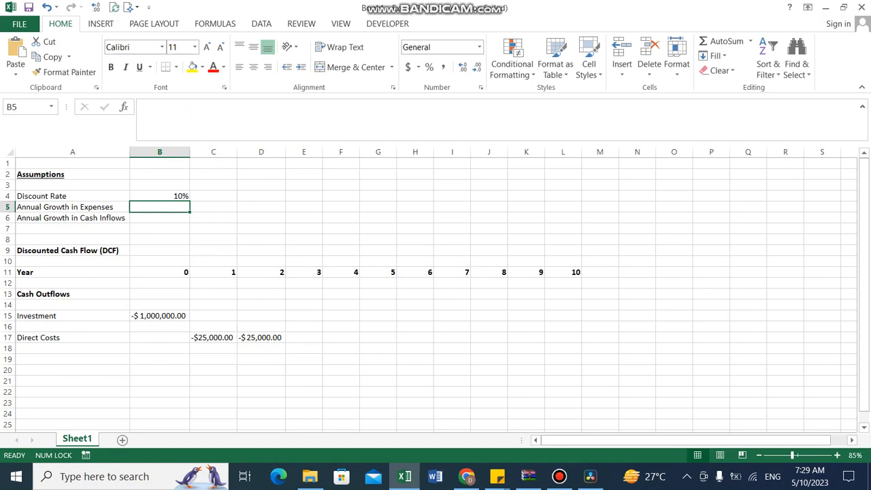
{"action": "type", "text": "15%"}
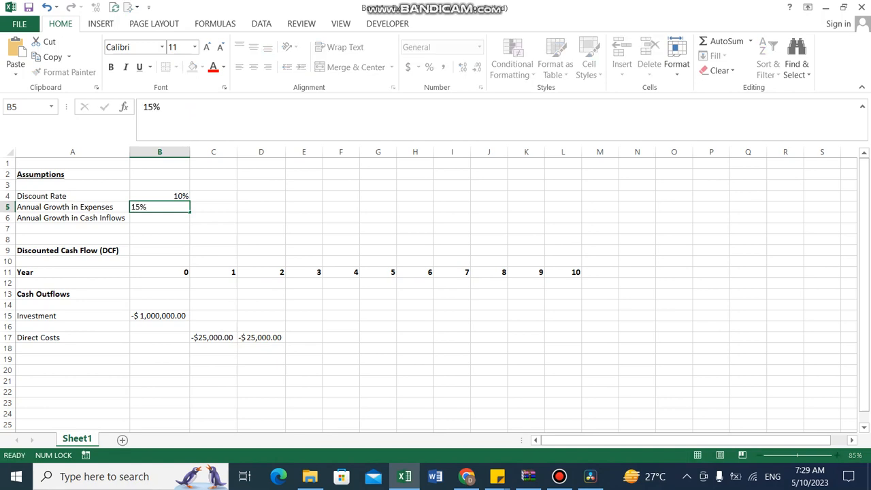
{"action": "key", "text": "Return"}
Fill the D17 direct costs formula right through L17 for years 2 to 10
{"action": "key", "text": "Down"}
{"action": "key", "text": "Down"}
{"action": "key", "text": "Down"}
{"action": "key", "text": "Down"}
{"action": "key", "text": "Down"}
{"action": "key", "text": "Down"}
{"action": "key", "text": "Down"}
{"action": "key", "text": "Down"}
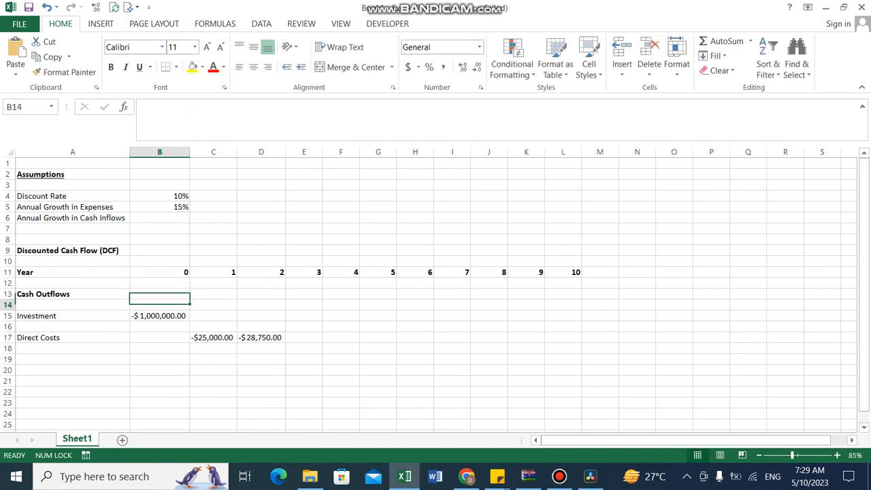
{"action": "key", "text": "Down"}
{"action": "key", "text": "Down"}
{"action": "key", "text": "Down"}
{"action": "key", "text": "Right"}
{"action": "key", "text": "Right"}
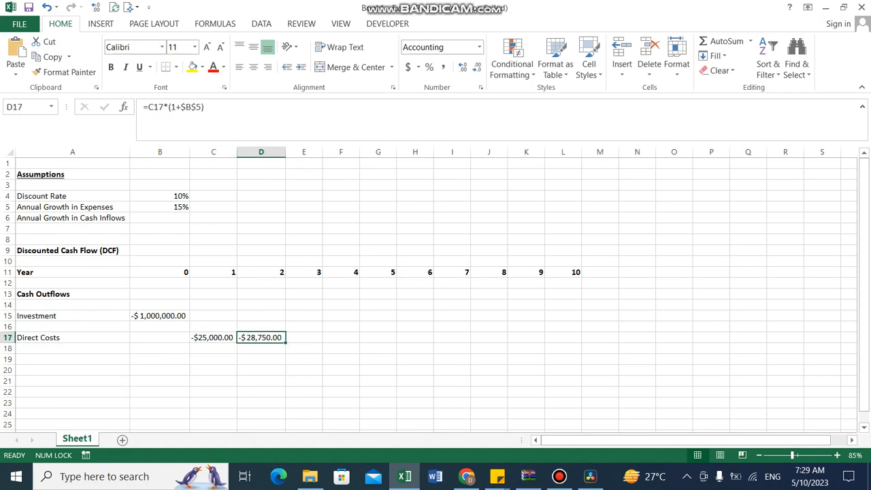
{"action": "key", "text": "shift+Right"}
{"action": "key", "text": "shift+Right"}
{"action": "key", "text": "shift+Right"}
{"action": "key", "text": "shift+Right"}
{"action": "key", "text": "shift+Right"}
{"action": "key", "text": "shift+Right"}
{"action": "key", "text": "shift+Right"}
{"action": "key", "text": "shift+Right"}
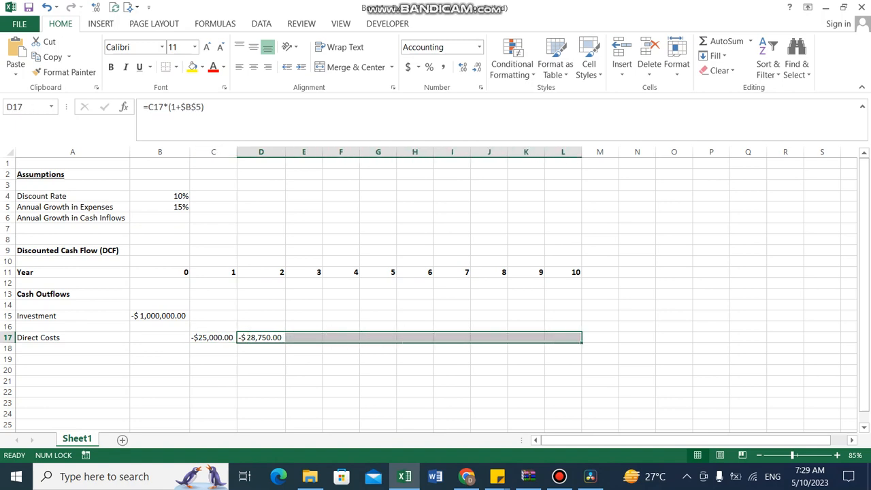
{"action": "key", "text": "ctrl+r"}
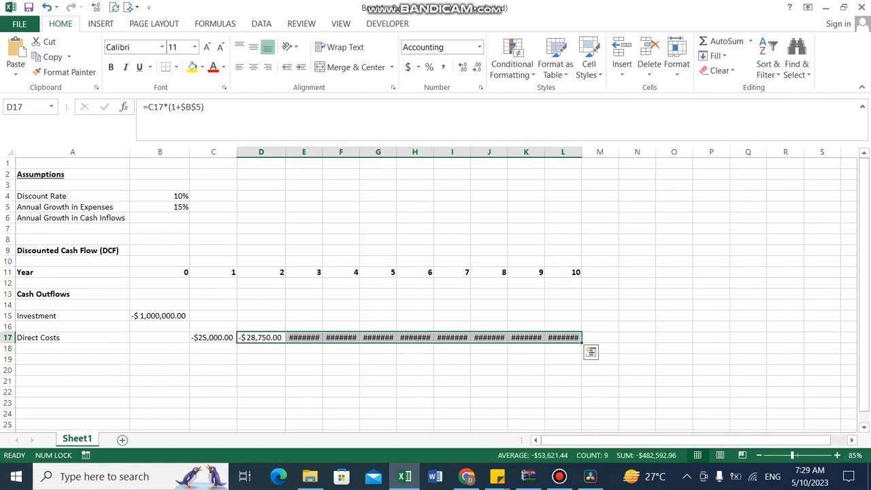
Set the width of columns E through M to 12
{"action": "left_click", "coordinate": [304, 152]}
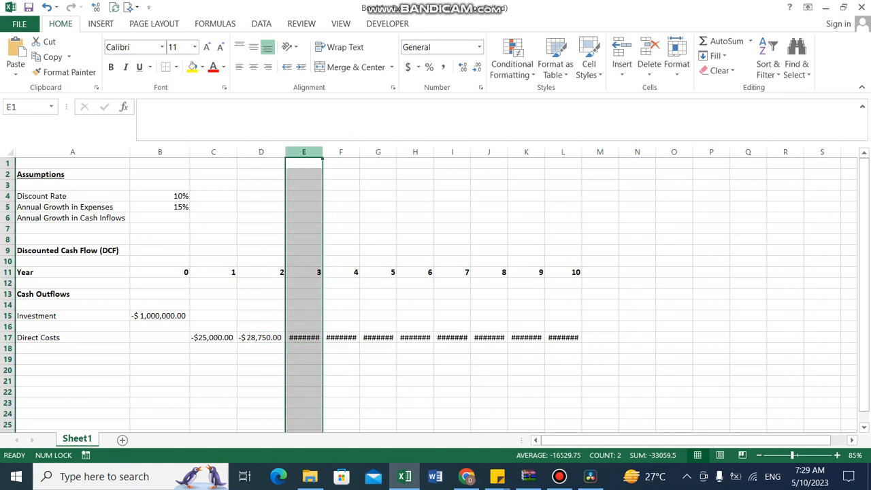
{"action": "left_click_drag", "start_coordinate": [304, 152], "coordinate": [600, 151]}
{"action": "right_click", "coordinate": [372, 213]}
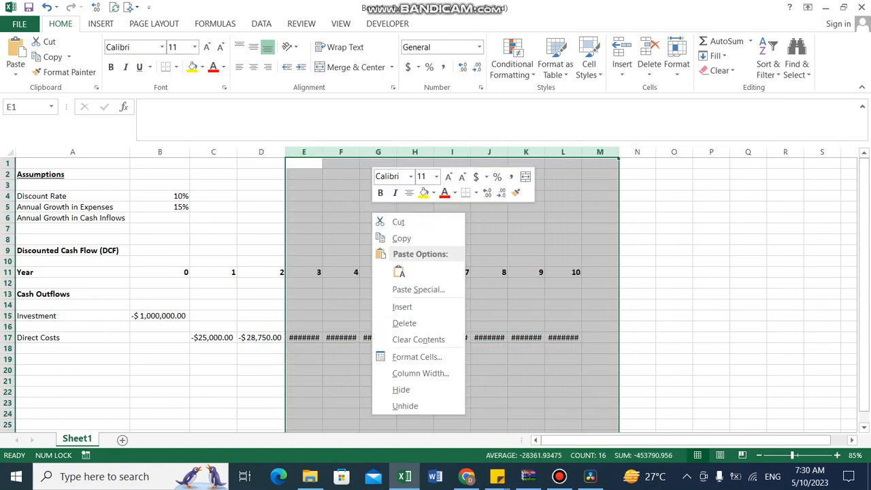
{"action": "key", "text": "Return"}
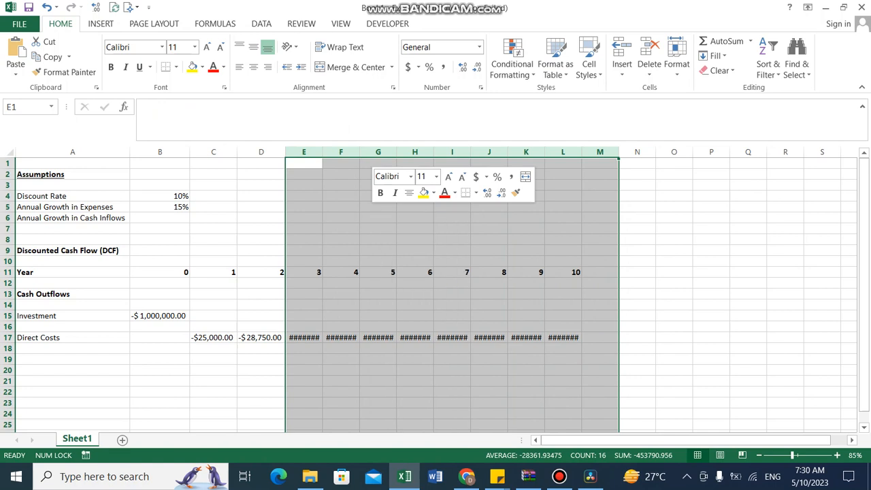
{"action": "type", "text": "12"}
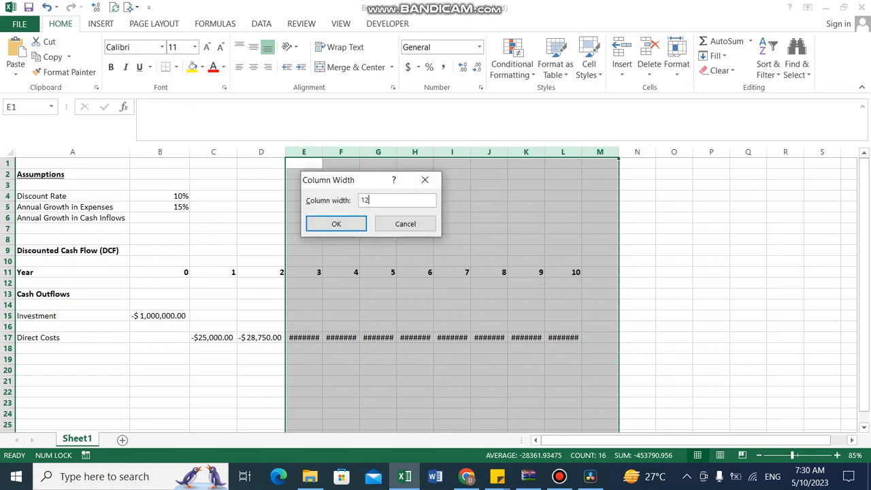
{"action": "key", "text": "Return"}
Enter the label "Other Costs" in A18 below Direct Costs
{"action": "key", "text": "Left"}
{"action": "key", "text": "Left"}
{"action": "key", "text": "Left"}
{"action": "key", "text": "Left"}
{"action": "key", "text": "Down"}
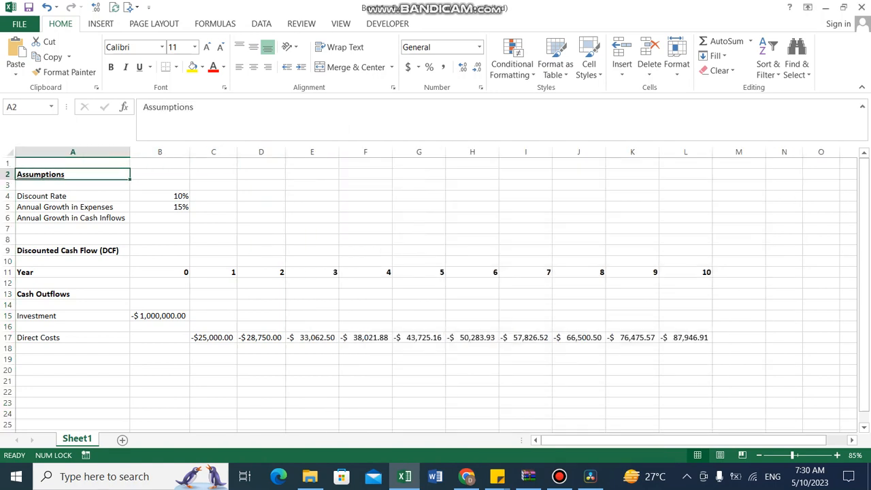
{"action": "key", "text": "Down"}
{"action": "key", "text": "Down"}
{"action": "key", "text": "Down"}
{"action": "key", "text": "Down"}
{"action": "key", "text": "Down"}
{"action": "key", "text": "Down"}
{"action": "key", "text": "Down"}
{"action": "key", "text": "Down"}
{"action": "key", "text": "Down"}
{"action": "key", "text": "Down"}
{"action": "key", "text": "Down"}
{"action": "key", "text": "Down"}
{"action": "key", "text": "Down"}
{"action": "key", "text": "Down"}
{"action": "key", "text": "Down"}
{"action": "key", "text": "Down"}
{"action": "key", "text": "Down"}
{"action": "key", "text": "Down"}
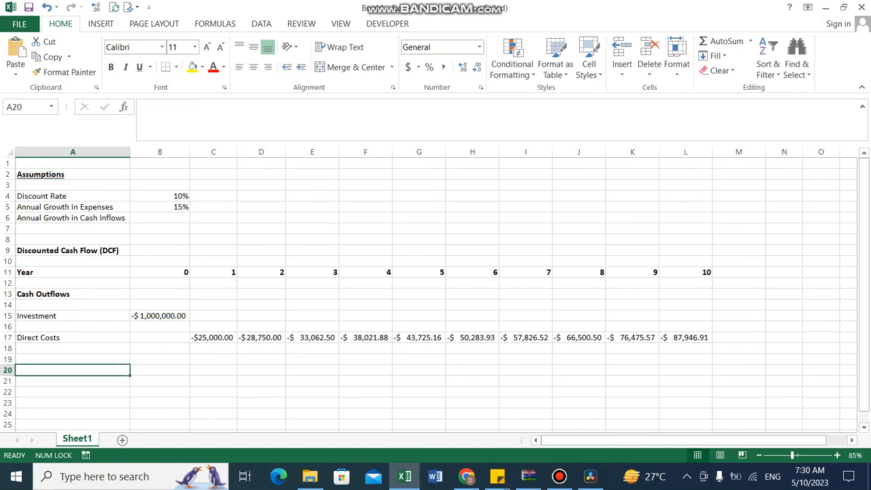
{"action": "key", "text": "Up"}
{"action": "key", "text": "Up"}
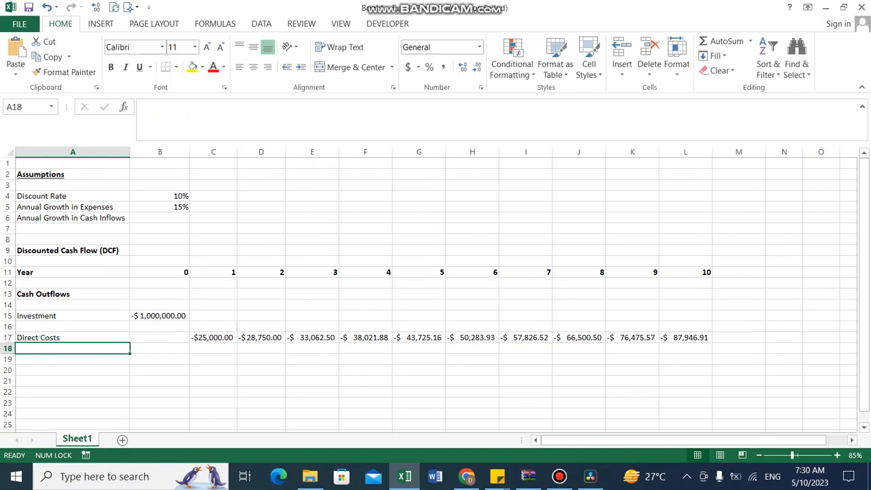
{"action": "key", "text": "Down"}
{"action": "key", "text": "Down"}
{"action": "key", "text": "Down"}
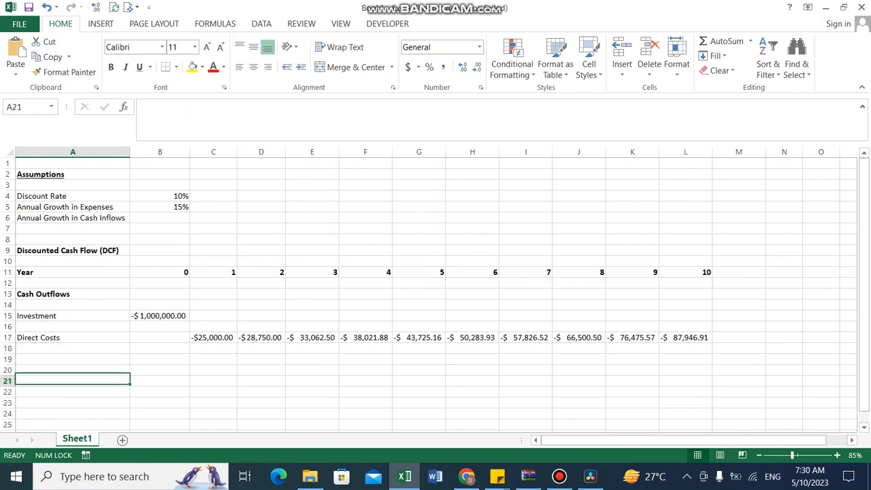
{"action": "key", "text": "Up"}
{"action": "key", "text": "Up"}
{"action": "key", "text": "Up"}
{"action": "key", "text": "Down"}
{"action": "key", "text": "Up"}
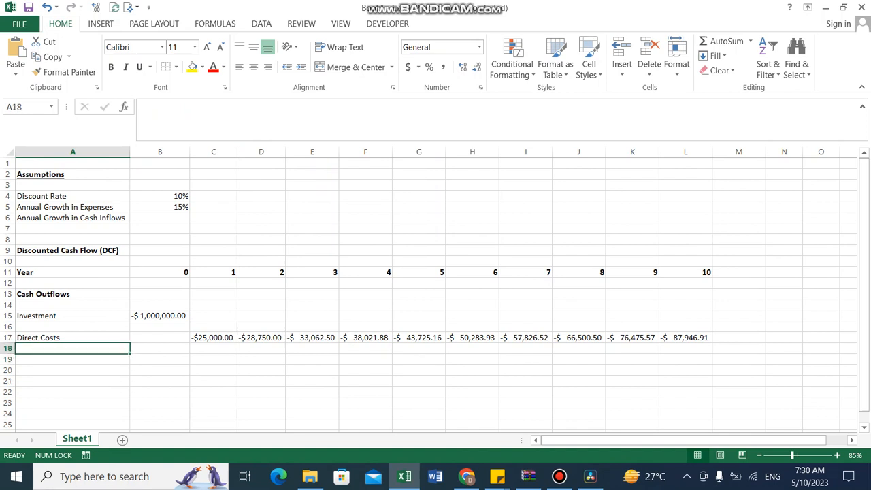
{"action": "type", "text": "Other Costs"}
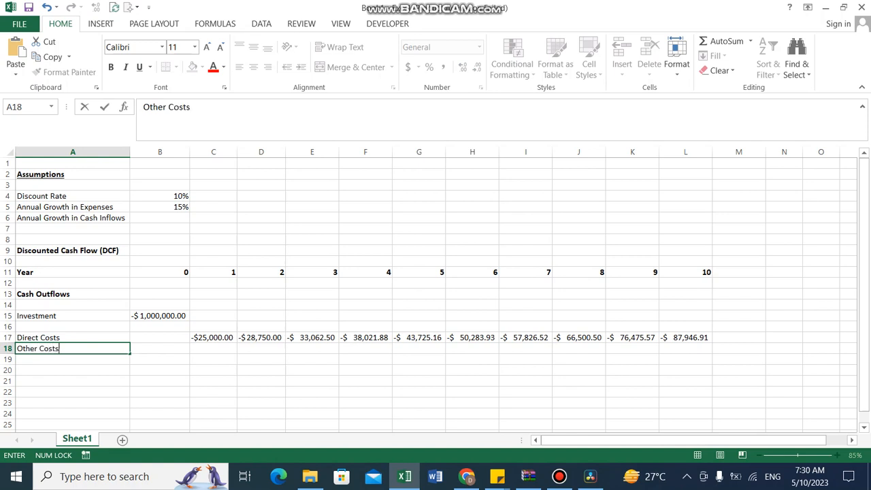
Enter 50000 as the year 1 other costs in C18
{"action": "key", "text": "Tab"}
{"action": "key", "text": "Tab"}
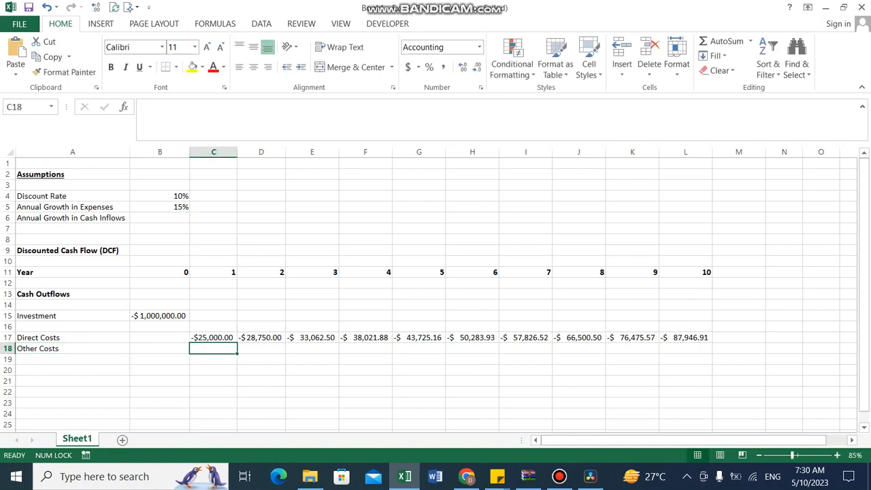
{"action": "key", "text": "Up"}
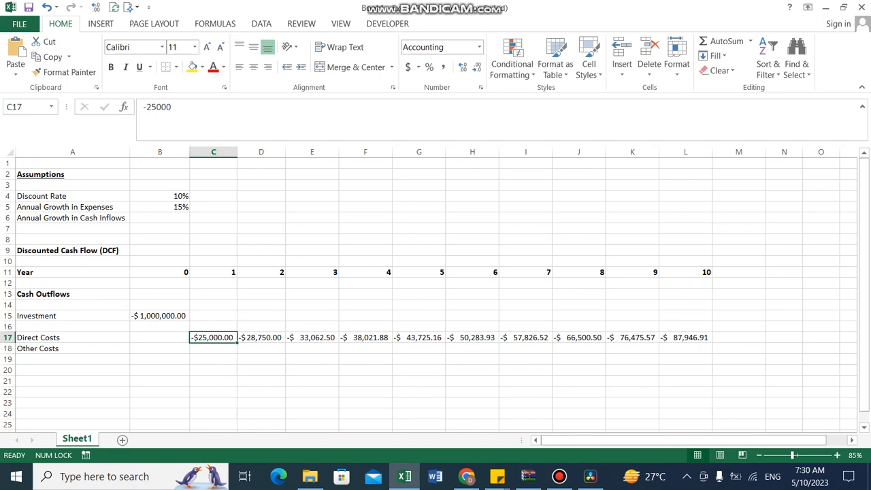
{"action": "key", "text": "Down"}
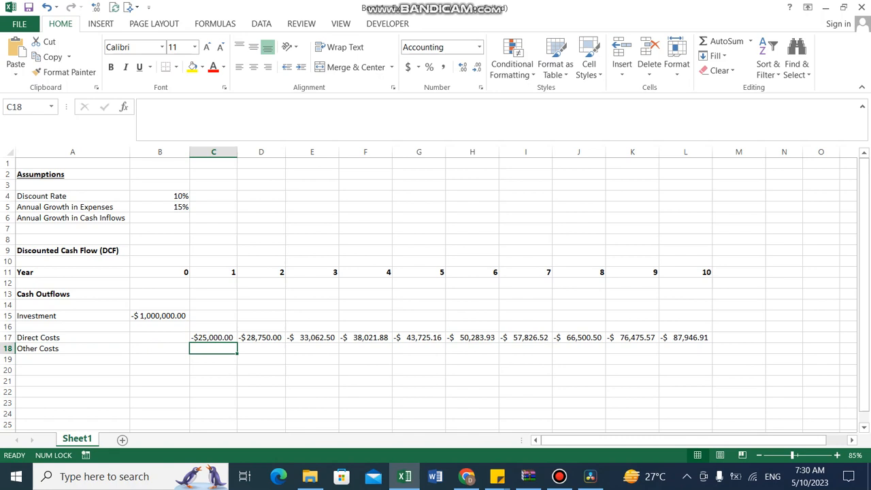
{"action": "type", "text": "50000"}
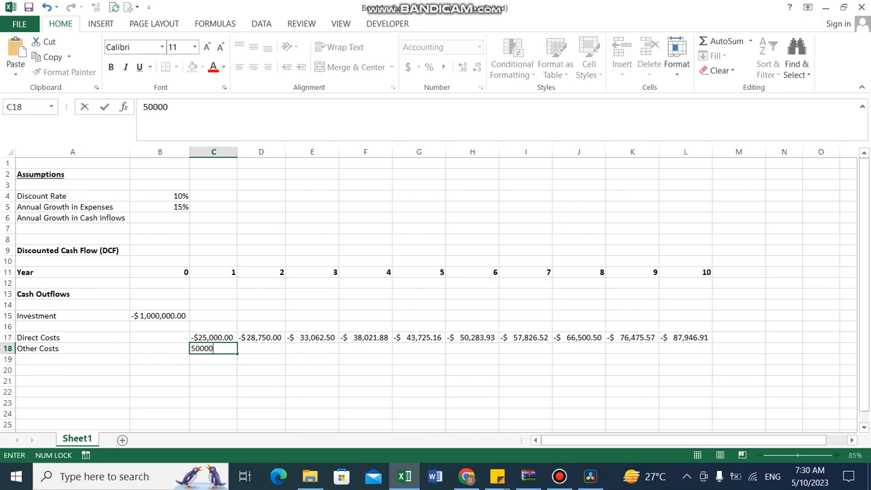
{"action": "key", "text": "F2"}
{"action": "key", "text": "Home"}
{"action": "type", "text": "="}
{"action": "key", "text": "Tab"}
{"action": "key", "text": "Left"}
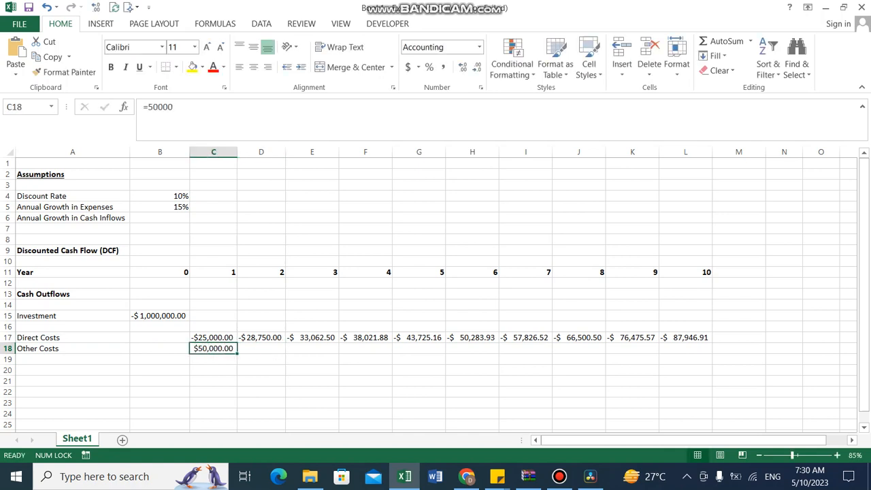
Copy the growth formula from D17 down into D18 for other costs
{"action": "key", "text": "Right"}
{"action": "key", "text": "Left"}
{"action": "key", "text": "Right"}
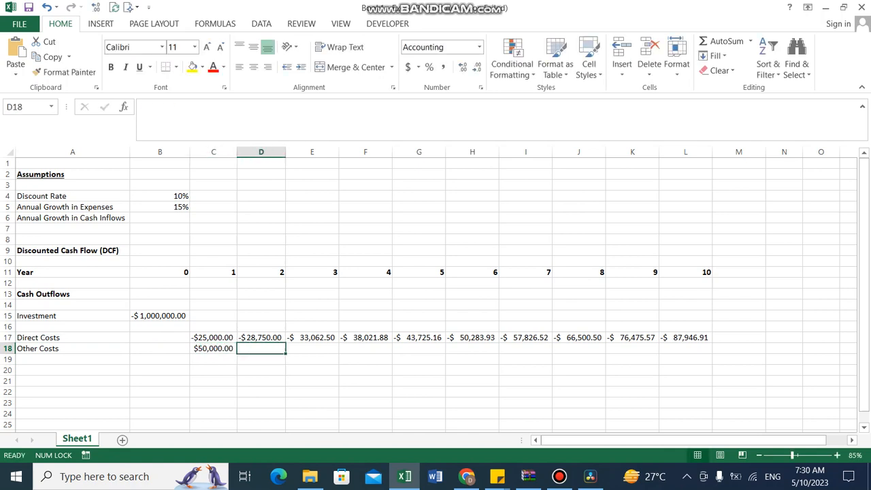
{"action": "key", "text": "ctrl+d"}
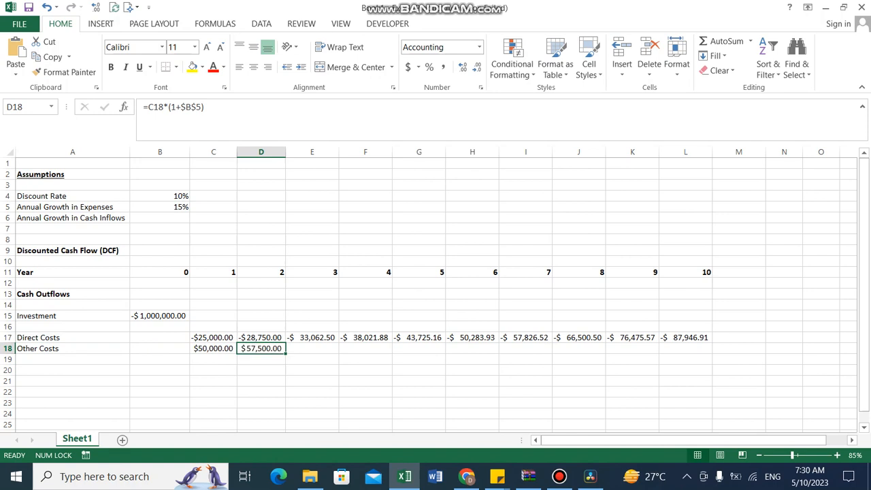
{"action": "key", "text": "F2"}
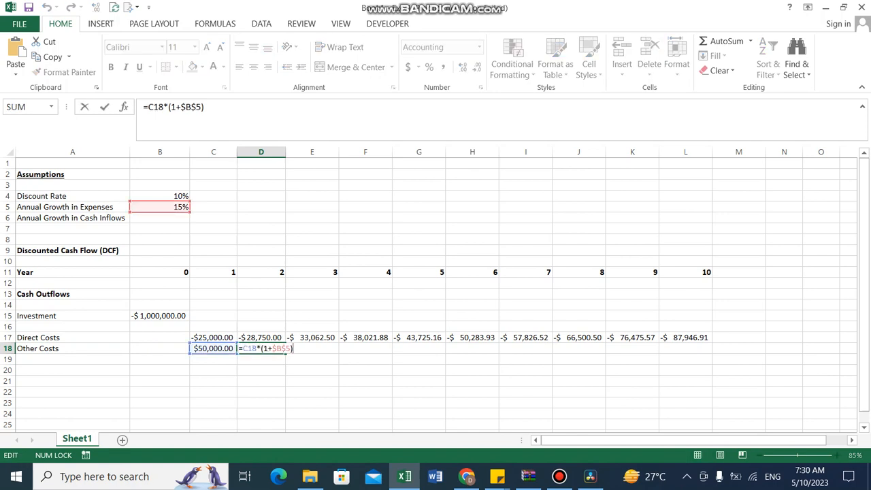
{"action": "key", "text": "Return"}
Fill the D18 other costs formula right through L18
{"action": "key", "text": "Up"}
{"action": "key", "text": "shift+Right"}
{"action": "key", "text": "shift+Right"}
{"action": "key", "text": "shift+Right"}
{"action": "key", "text": "shift+Right"}
{"action": "key", "text": "shift+Right"}
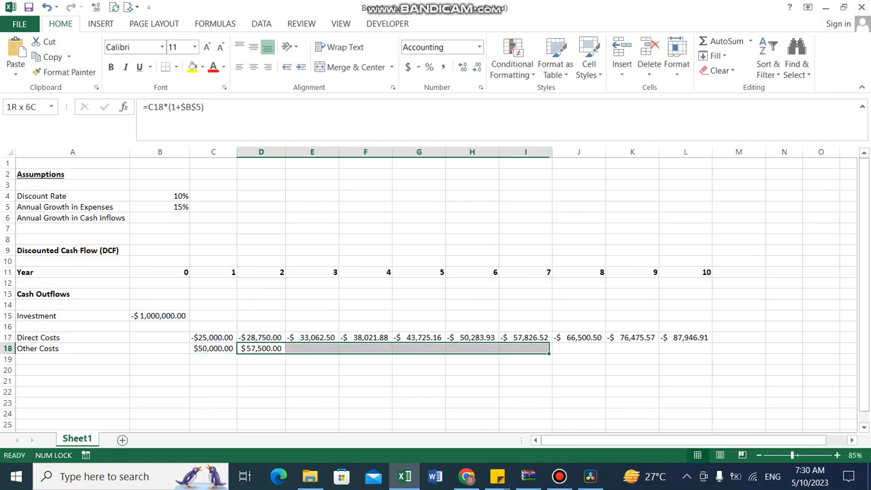
{"action": "key", "text": "shift+Right"}
{"action": "key", "text": "shift+Right"}
{"action": "key", "text": "shift+Right"}
{"action": "key", "text": "ctrl+r"}
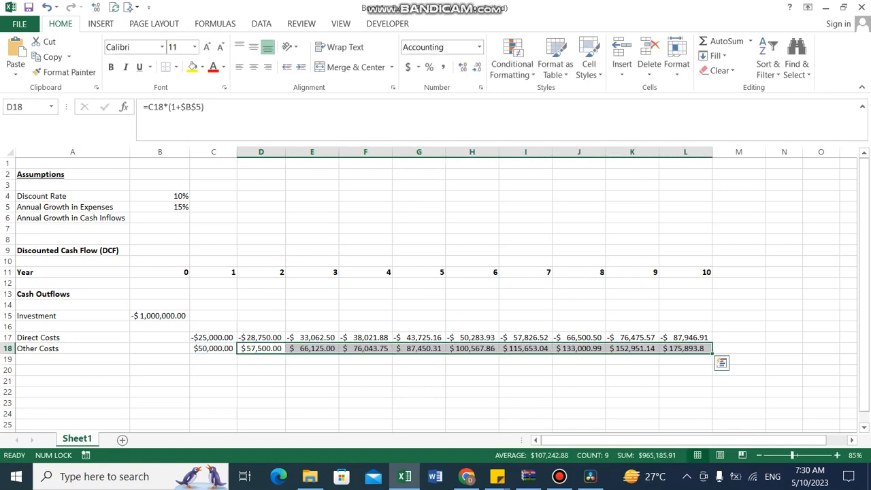
Enter the label "Total Cash Outflows" in A20
{"action": "key", "text": "Left"}
{"action": "key", "text": "Left"}
{"action": "key", "text": "Left"}
{"action": "key", "text": "Down"}
{"action": "key", "text": "Down"}
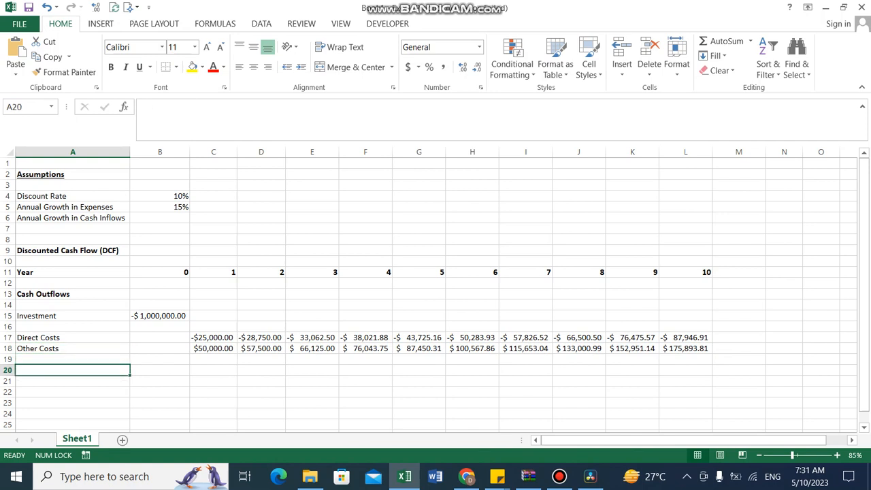
{"action": "type", "text": "Total"}
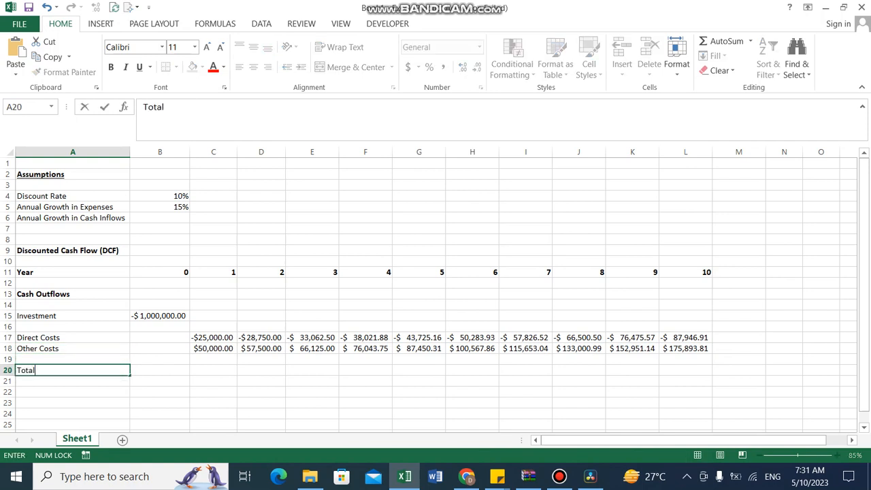
{"action": "type", "text": " Cash Outlf"}
{"action": "key", "text": "BackSpace"}
{"action": "type", "text": "flows"}
{"action": "key", "text": "ctrl+Return"}
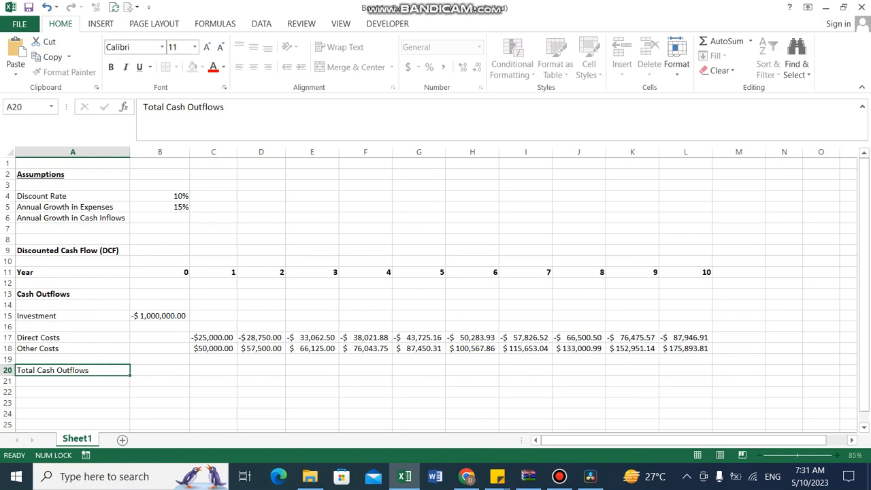
Sum B15:B19 in B20 to total the year 0 cash outflows
{"action": "key", "text": "Right"}
{"action": "type", "text": "=sum("}
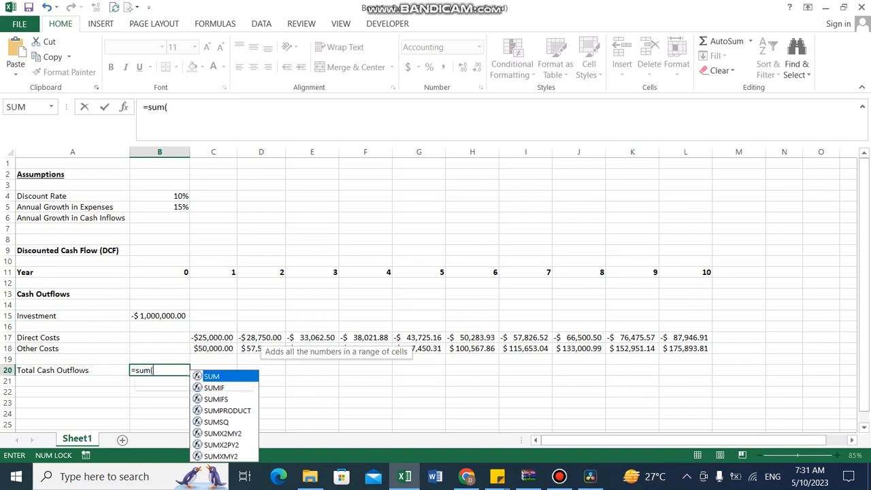
{"action": "key", "text": "Up"}
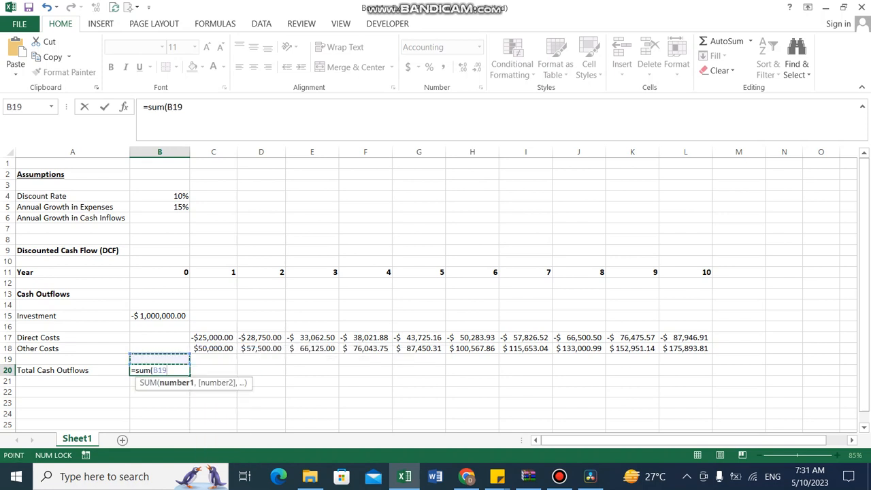
{"action": "key", "text": "shift+Up"}
{"action": "key", "text": "shift+Up"}
{"action": "key", "text": "shift+Up"}
{"action": "key", "text": "shift+Up"}
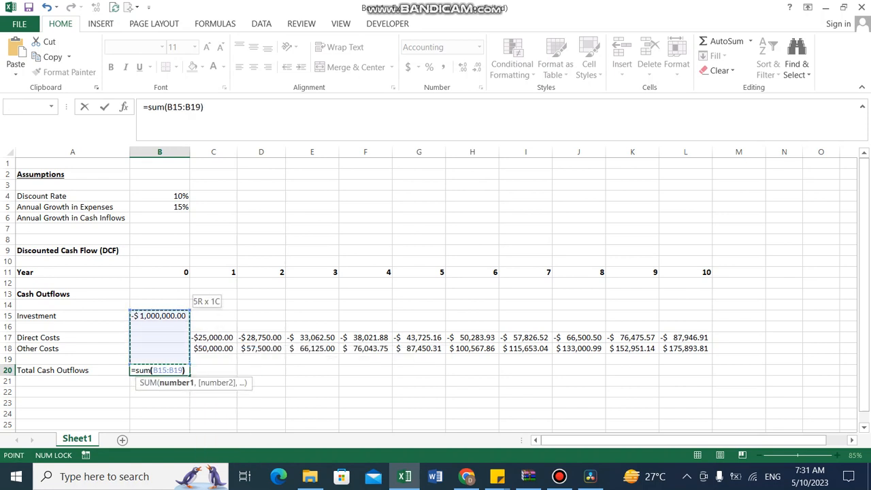
{"action": "key", "text": "Return"}
Fill the B20 total formula right through L20
{"action": "key", "text": "Up"}
{"action": "key", "text": "shift+Right"}
{"action": "key", "text": "shift+Right"}
{"action": "key", "text": "shift+Right"}
{"action": "key", "text": "shift+Right"}
{"action": "key", "text": "shift+Right"}
{"action": "key", "text": "shift+Right"}
{"action": "key", "text": "shift+Right"}
{"action": "key", "text": "shift+Right"}
{"action": "key", "text": "shift+Right"}
{"action": "key", "text": "shift+Right"}
{"action": "key", "text": "shift+Right"}
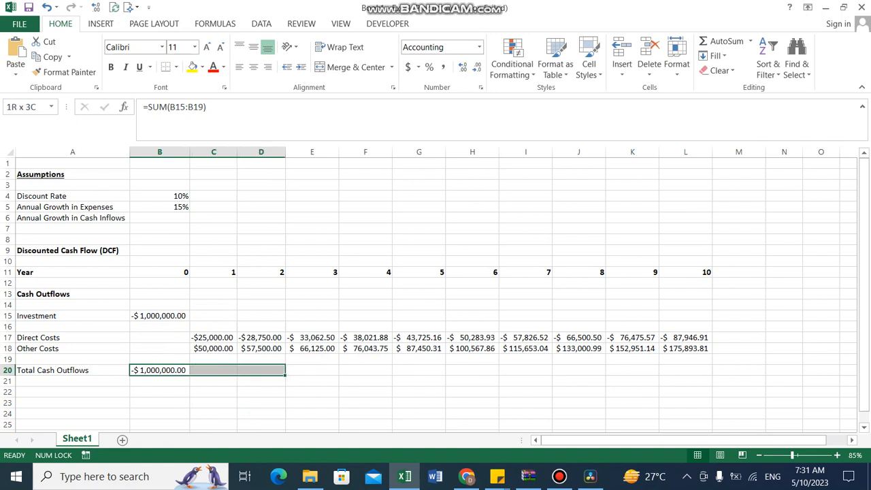
{"action": "key", "text": "shift+Left"}
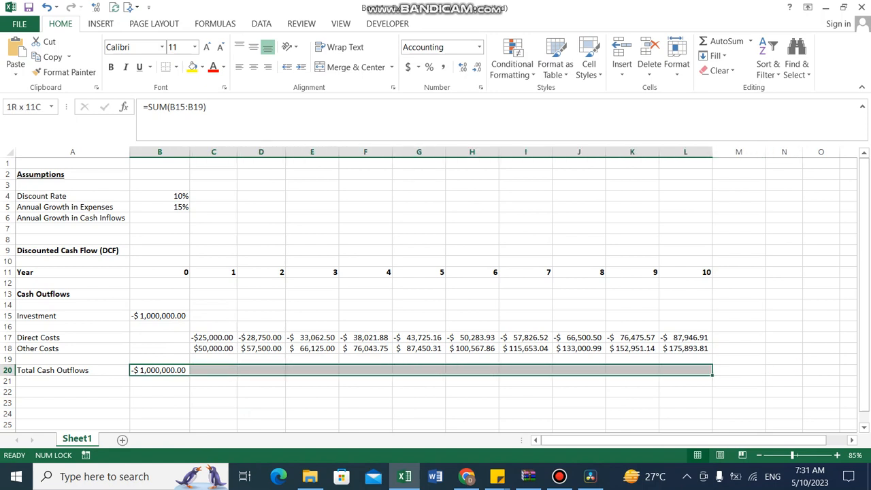
{"action": "key", "text": "ctrl+r"}
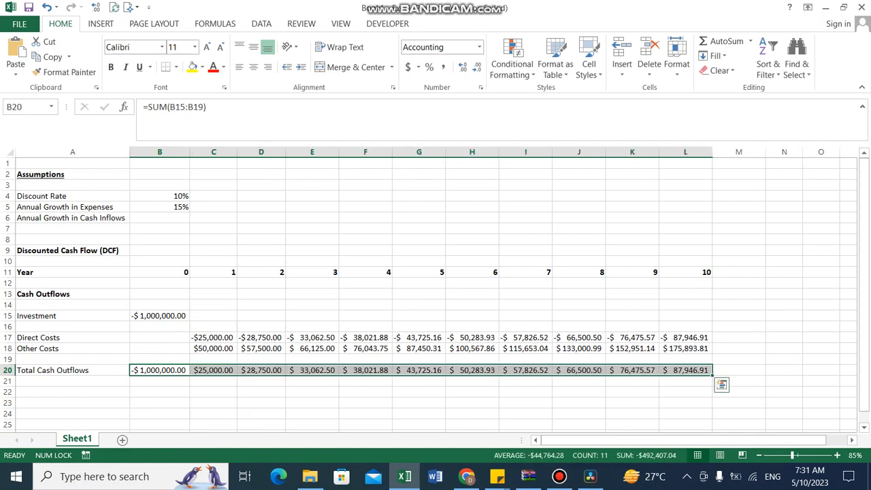
Bold the Total Cash Outflows row from A20 to L20
{"action": "key", "text": "Left"}
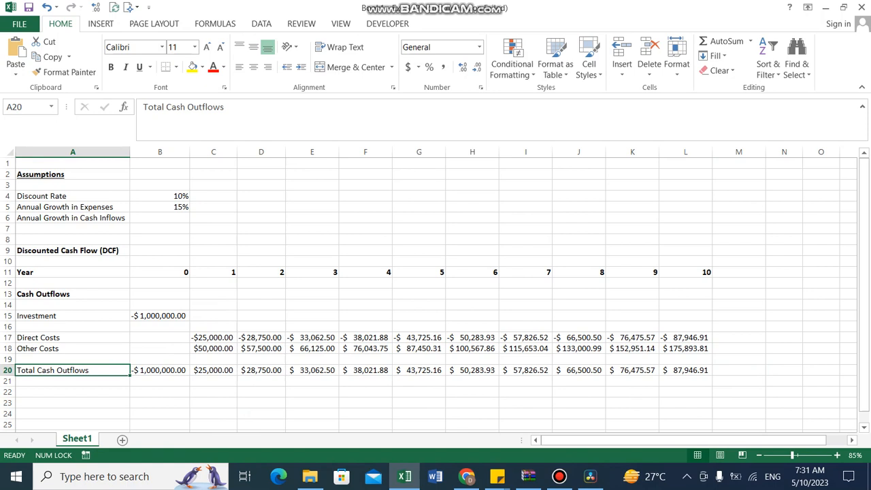
{"action": "key", "text": "ctrl+shift+Right"}
{"action": "key", "text": "ctrl+b"}
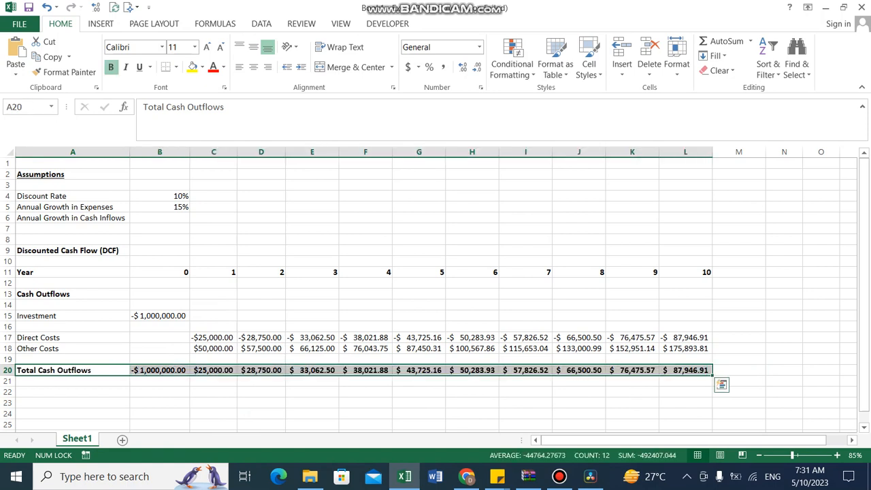
Enter the bold heading "Cash Inflows" in A22
{"action": "key", "text": "Down"}
{"action": "key", "text": "Down"}
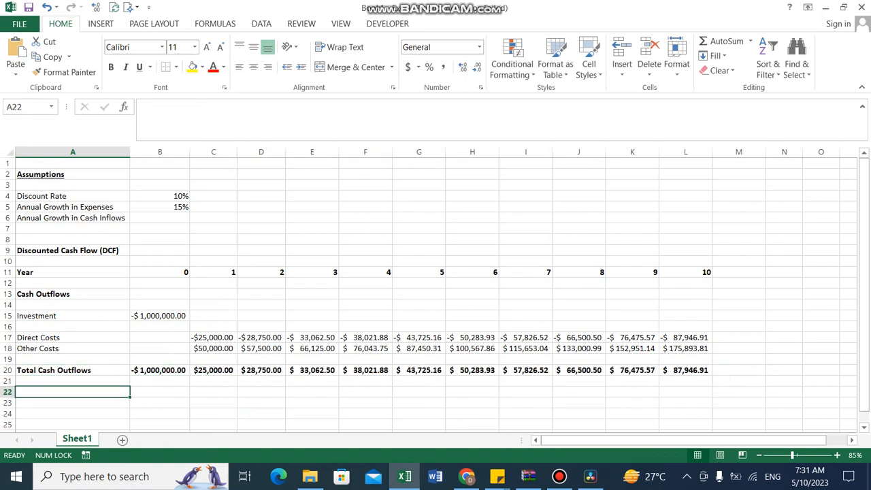
{"action": "type", "text": "Cas"}
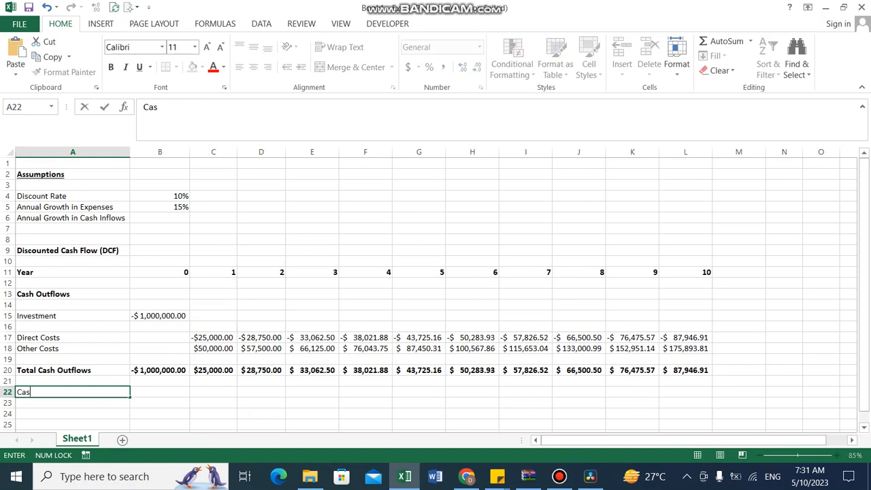
{"action": "type", "text": "h Inflo"}
{"action": "key", "text": "BackSpace"}
{"action": "type", "text": "lows"}
{"action": "key", "text": "ctrl+Return"}
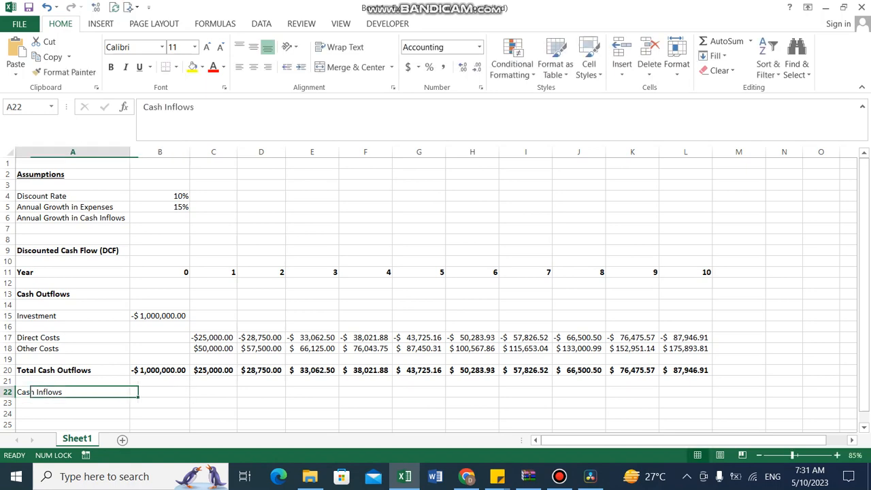
{"action": "key", "text": "ctrl+b"}
Enter the label "Revenue" in A24 under Cash Inflows
{"action": "key", "text": "Down"}
{"action": "key", "text": "Down"}
{"action": "key", "text": "Down"}
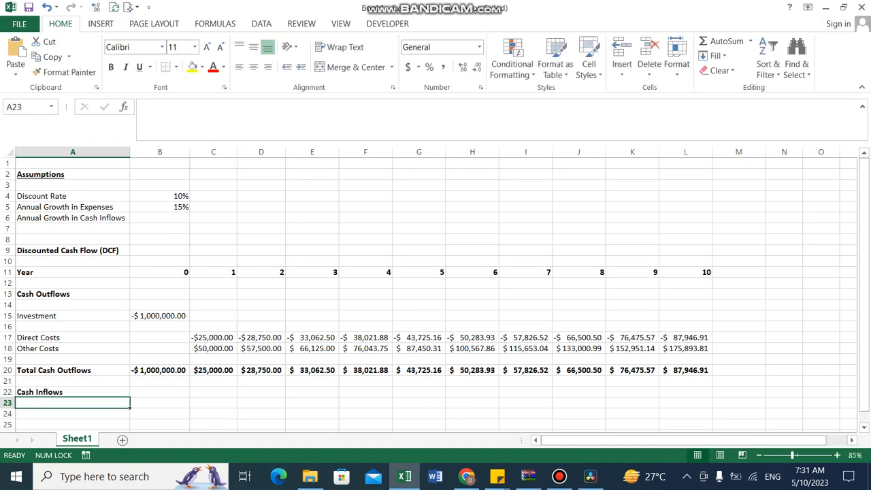
{"action": "key", "text": "Down"}
{"action": "key", "text": "Down"}
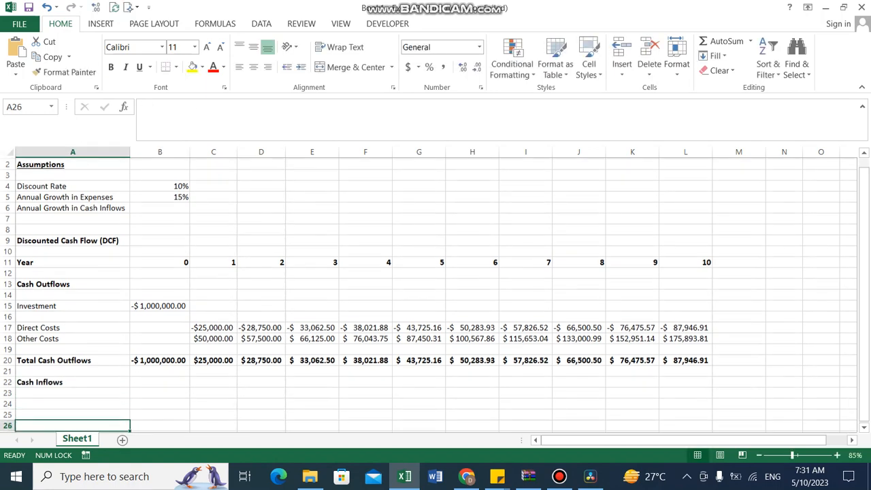
{"action": "key", "text": "Up"}
{"action": "key", "text": "Up"}
{"action": "key", "text": "Up"}
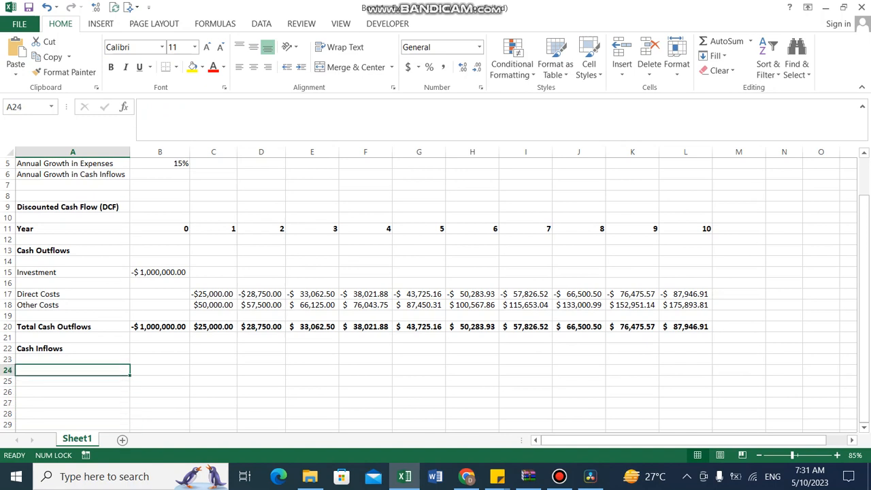
{"action": "type", "text": "Revenue"}
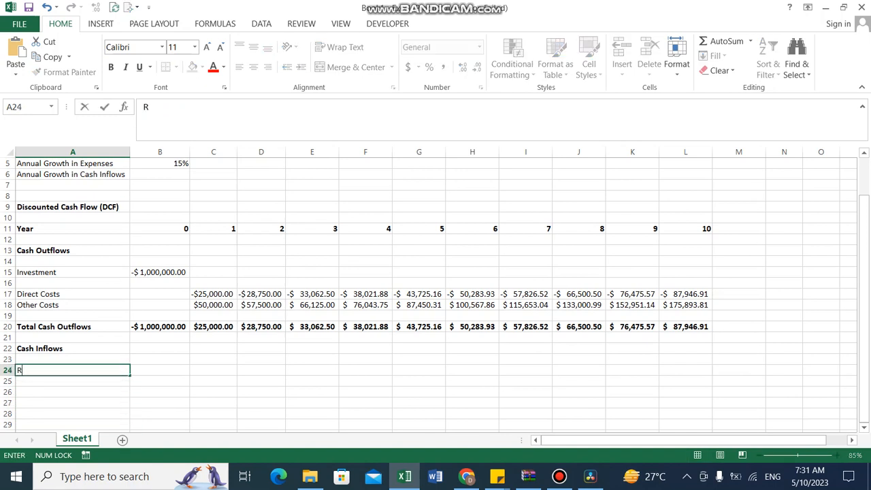
{"action": "key", "text": "ctrl+Return"}
Enter 50000 as the year 1 revenue in C24
{"action": "key", "text": "Right"}
{"action": "key", "text": "Right"}
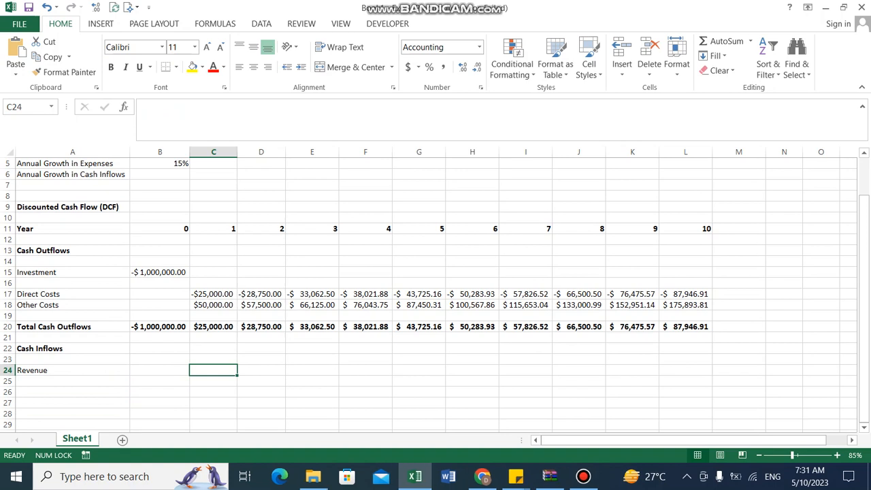
{"action": "key", "text": "Right"}
{"action": "key", "text": "Left"}
{"action": "key", "text": "Left"}
{"action": "key", "text": "Left"}
{"action": "key", "text": "Right"}
{"action": "key", "text": "Right"}
{"action": "type", "text": "50000"}
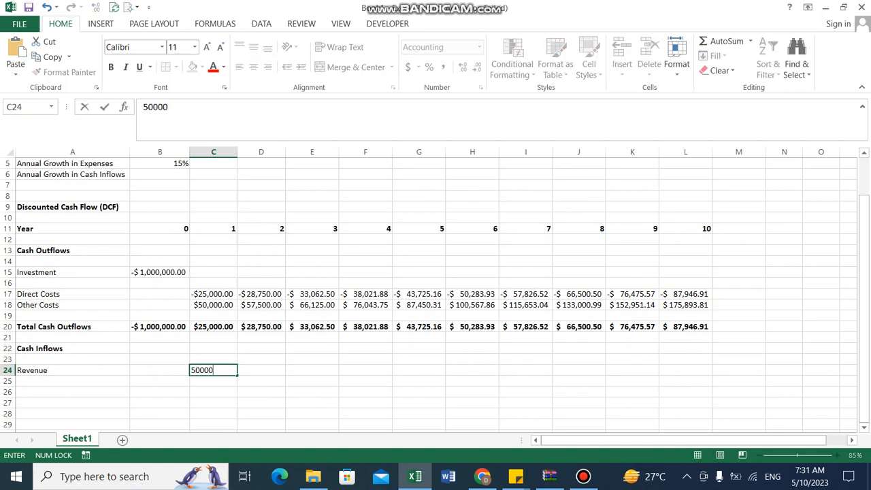
{"action": "key", "text": "Right"}
Set the Annual Growth in Cash Inflows assumption in B6 to 20%
{"action": "key", "text": "Left"}
{"action": "key", "text": "Left"}
{"action": "key", "text": "Left"}
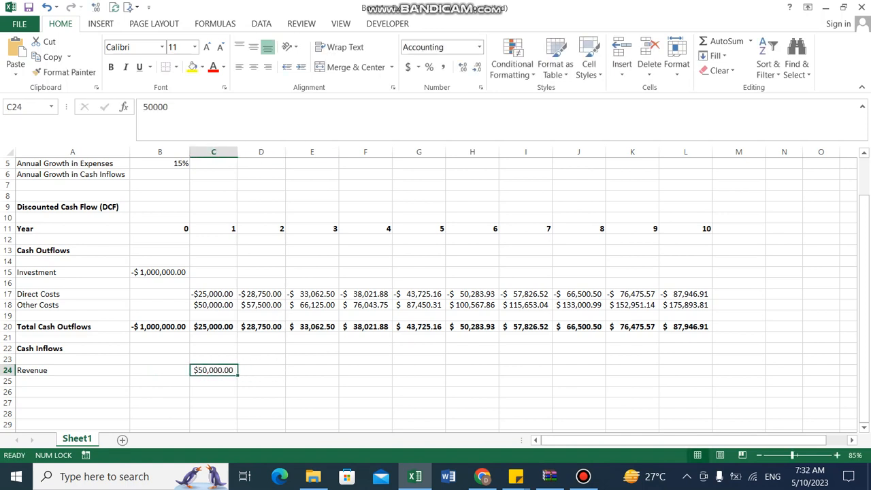
{"action": "key", "text": "Up"}
{"action": "key", "text": "Up"}
{"action": "key", "text": "Up"}
{"action": "key", "text": "Up"}
{"action": "key", "text": "Up"}
{"action": "key", "text": "Up"}
{"action": "key", "text": "Up"}
{"action": "key", "text": "Up"}
{"action": "key", "text": "Up"}
{"action": "key", "text": "Up"}
{"action": "key", "text": "Up"}
{"action": "key", "text": "Up"}
{"action": "key", "text": "Up"}
{"action": "key", "text": "Up"}
{"action": "key", "text": "Up"}
{"action": "key", "text": "Up"}
{"action": "key", "text": "Up"}
{"action": "key", "text": "Up"}
{"action": "key", "text": "Up"}
{"action": "key", "text": "Up"}
{"action": "key", "text": "Up"}
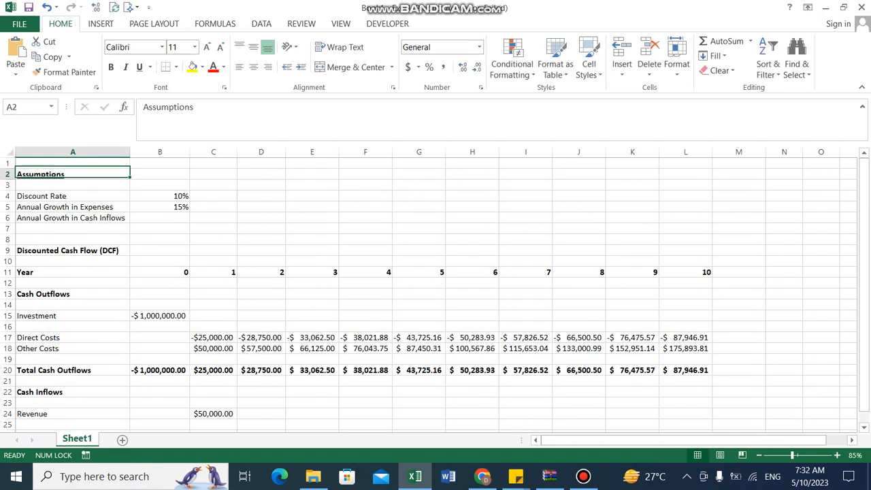
{"action": "key", "text": "Down"}
{"action": "key", "text": "Down"}
{"action": "key", "text": "Down"}
{"action": "key", "text": "Down"}
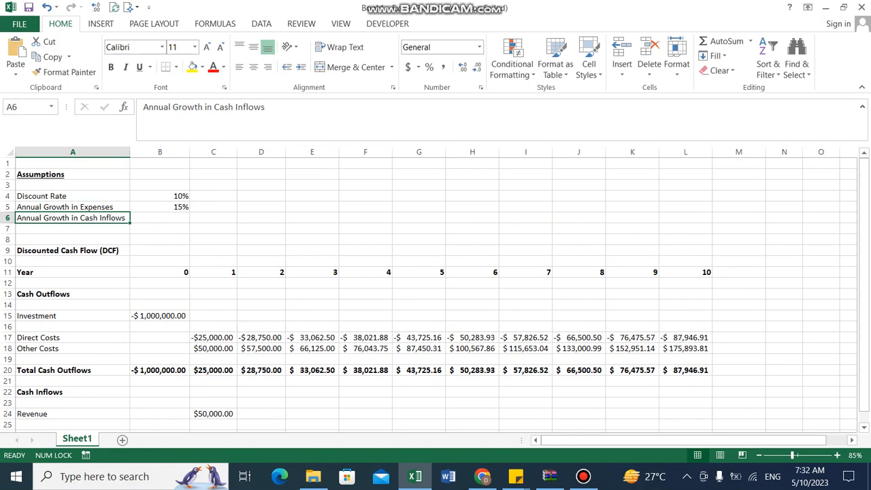
{"action": "key", "text": "F2"}
{"action": "key", "text": "BackSpace"}
{"action": "key", "text": "BackSpace"}
{"action": "key", "text": "BackSpace"}
{"action": "key", "text": "BackSpace"}
{"action": "key", "text": "BackSpace"}
{"action": "key", "text": "BackSpace"}
{"action": "key", "text": "BackSpace"}
{"action": "key", "text": "BackSpace"}
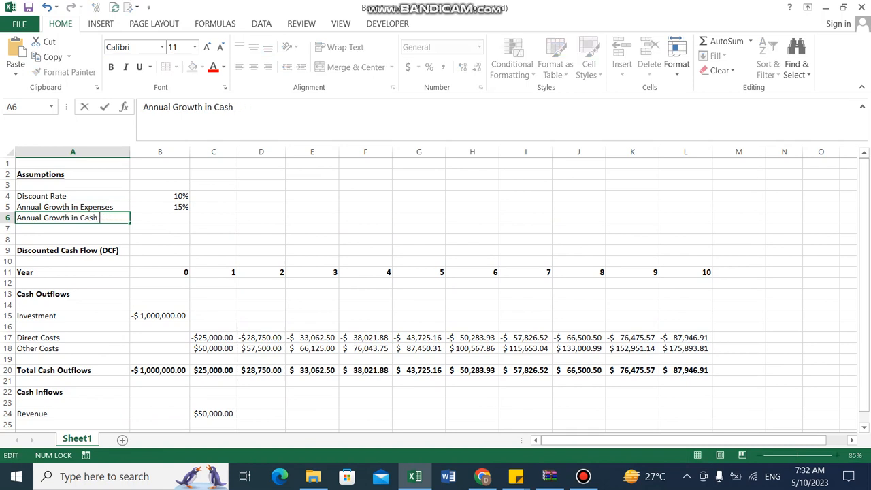
{"action": "type", "text": "Inflows"}
{"action": "key", "text": "Tab"}
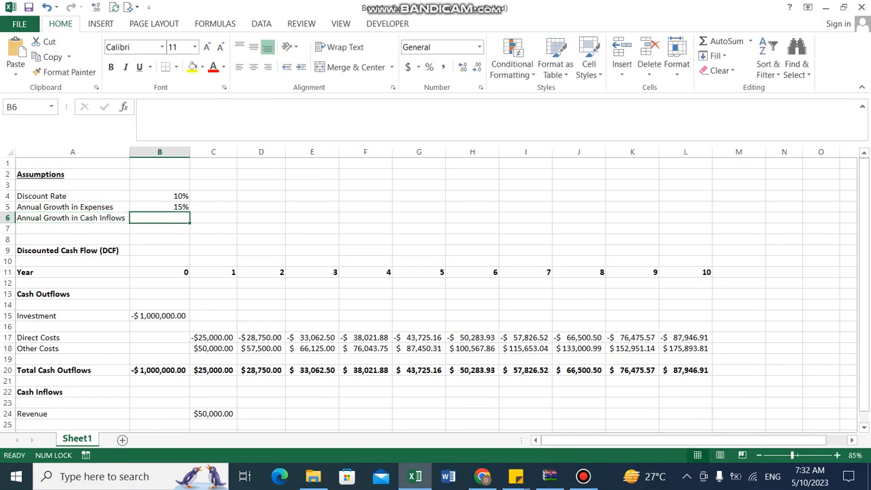
{"action": "type", "text": "20%"}
{"action": "key", "text": "Left"}
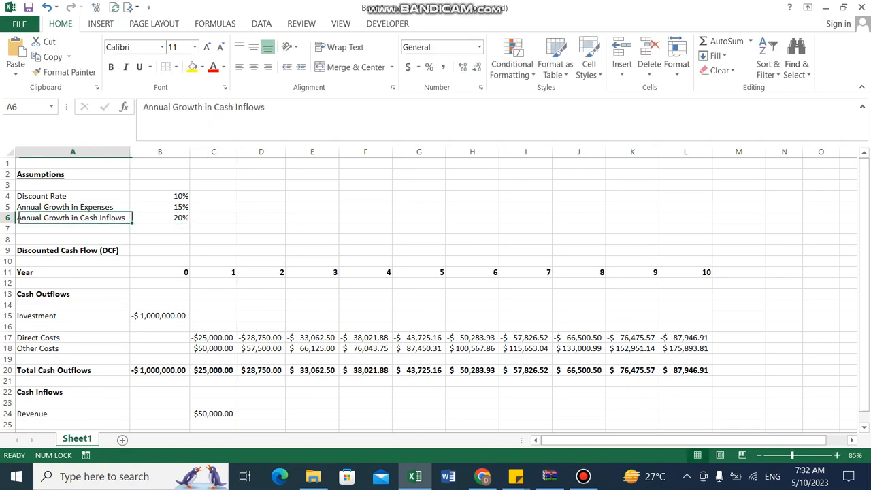
Enter the year 2 revenue formula in D24 as C24 times one plus the growth rate in B6
{"action": "key", "text": "Down"}
{"action": "key", "text": "Down"}
{"action": "key", "text": "Down"}
{"action": "key", "text": "Down"}
{"action": "key", "text": "Down"}
{"action": "key", "text": "Down"}
{"action": "key", "text": "Down"}
{"action": "key", "text": "Down"}
{"action": "key", "text": "Down"}
{"action": "key", "text": "Down"}
{"action": "key", "text": "Down"}
{"action": "key", "text": "Down"}
{"action": "key", "text": "Down"}
{"action": "key", "text": "Down"}
{"action": "key", "text": "Down"}
{"action": "key", "text": "Down"}
{"action": "key", "text": "Down"}
{"action": "key", "text": "Down"}
{"action": "key", "text": "Down"}
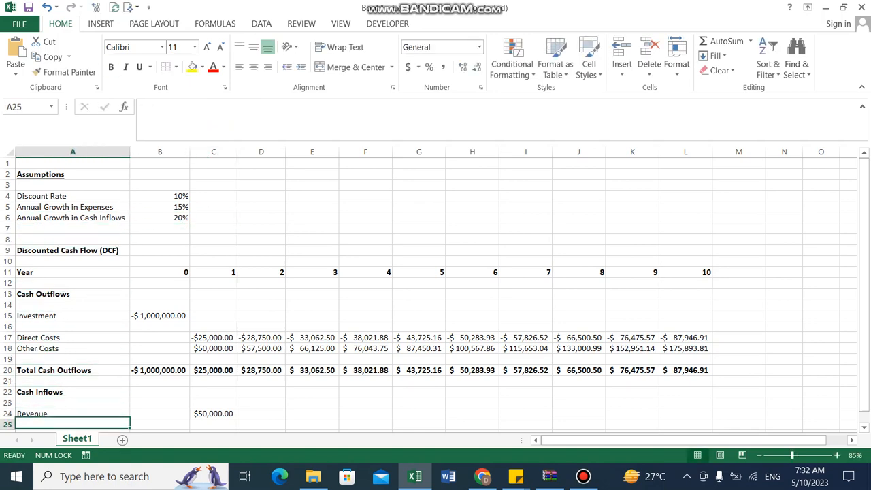
{"action": "key", "text": "Down"}
{"action": "key", "text": "Up"}
{"action": "key", "text": "Right"}
{"action": "key", "text": "Right"}
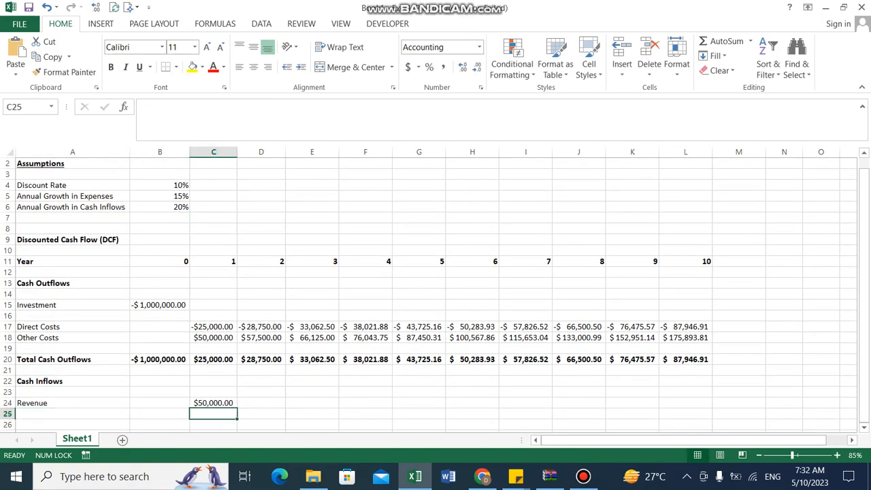
{"action": "key", "text": "Up"}
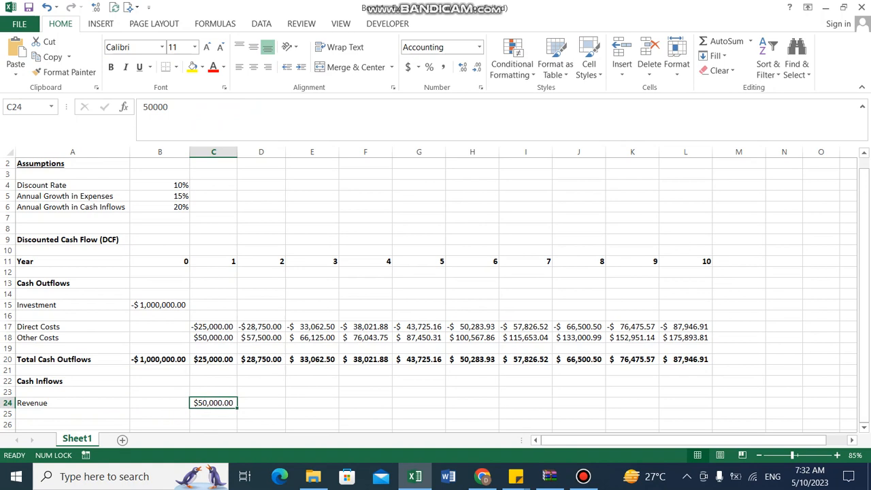
{"action": "key", "text": "Right"}
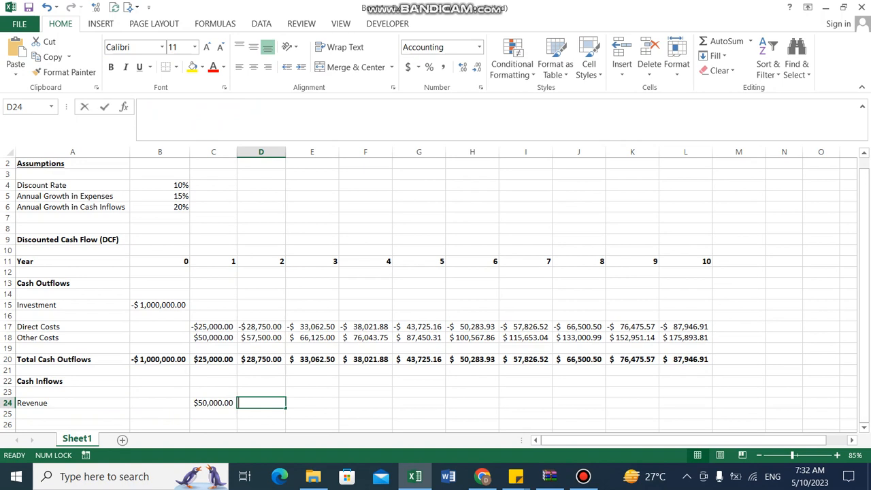
{"action": "type", "text": "="}
{"action": "key", "text": "Left"}
{"action": "type", "text": "*"}
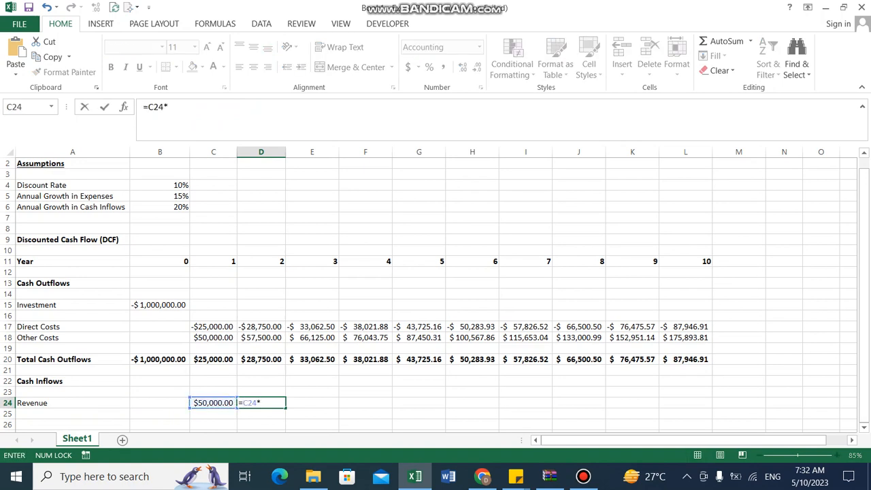
{"action": "type", "text": "(1+"}
{"action": "left_click", "coordinate": [160, 207]}
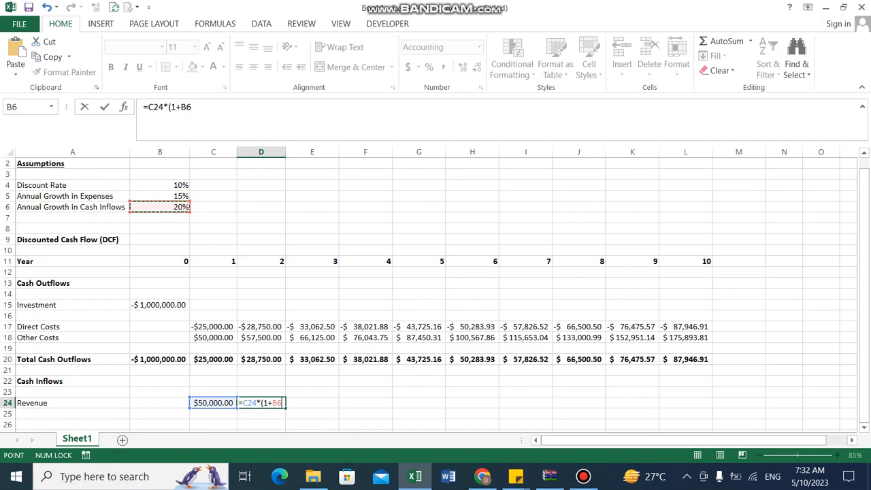
{"action": "type", "text": ")"}
{"action": "key", "text": "ctrl+Return"}
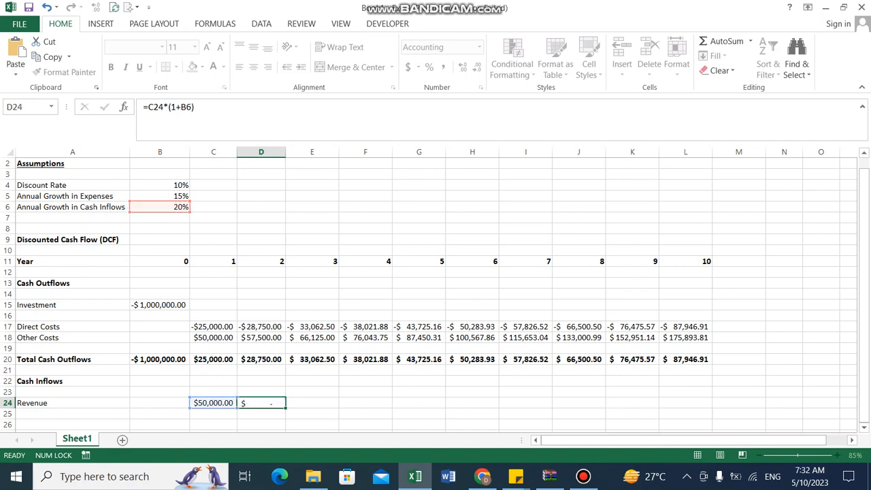
Make the B6 reference in D24's formula absolute, giving =C24*(1+$B$6)
{"action": "key", "text": "F2"}
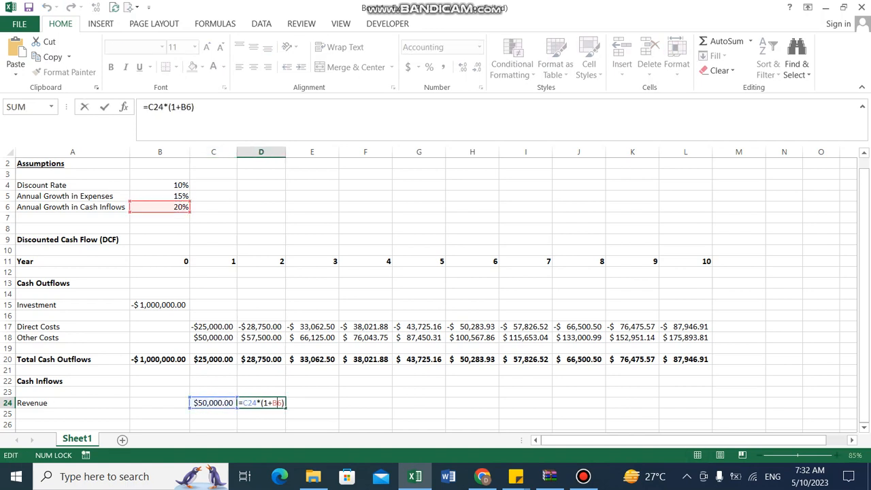
{"action": "key", "text": "F4"}
{"action": "key", "text": "Return"}
{"action": "key", "text": "Up"}
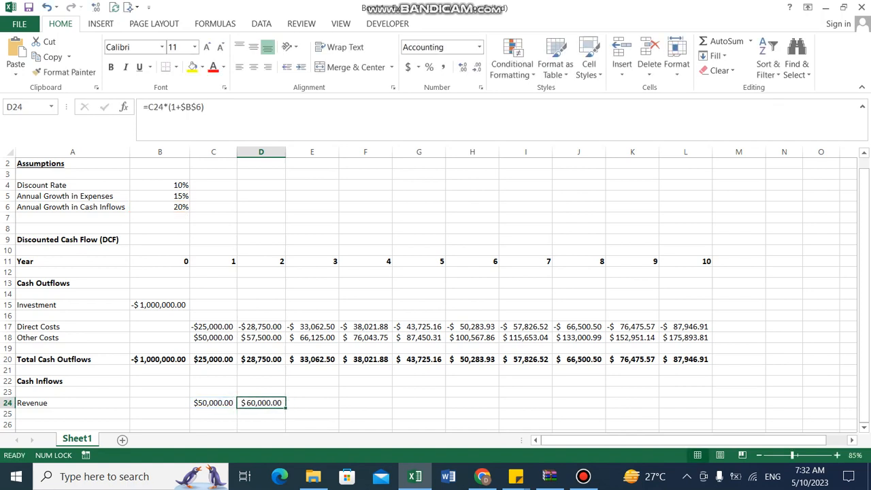
Fill the year 2 revenue formula across row 24 through year 10 in L24
{"action": "key", "text": "F2"}
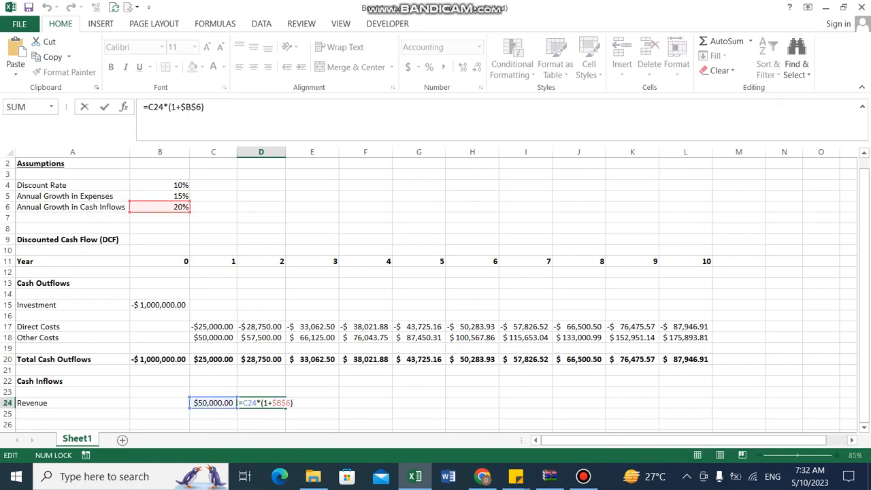
{"action": "key", "text": "ctrl+Return"}
{"action": "left_click_drag", "start_coordinate": [260, 403], "coordinate": [688, 403]}
{"action": "key", "text": "ctrl+r"}
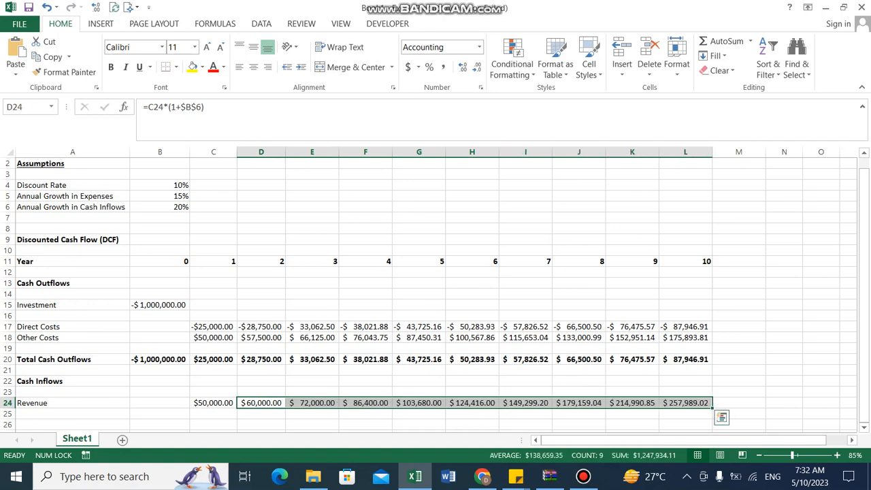
Label row 27 as Total Cash Inflows
{"action": "key", "text": "Home"}
{"action": "key", "text": "Down"}
{"action": "key", "text": "Down"}
{"action": "key", "text": "Down"}
{"action": "key", "text": "Up"}
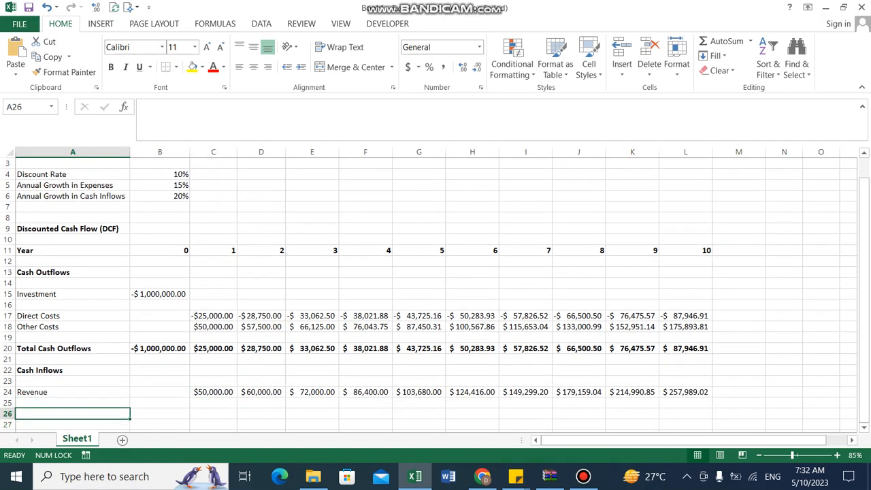
{"action": "key", "text": "Up"}
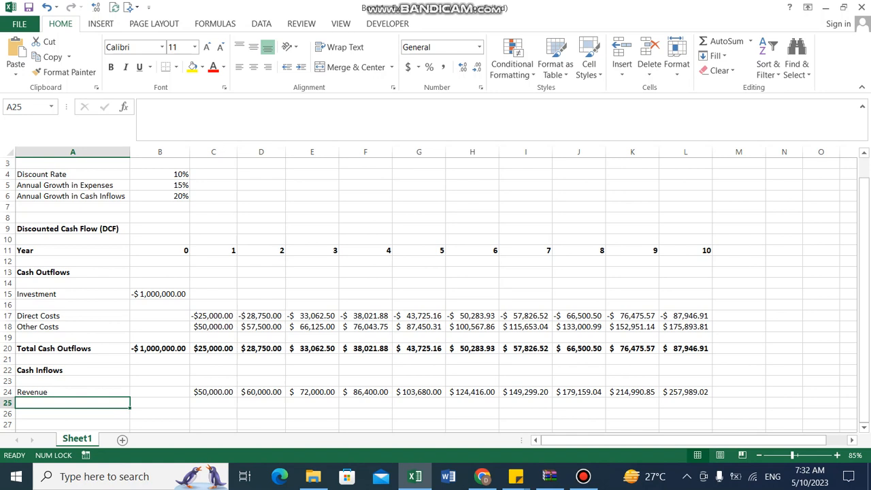
{"action": "key", "text": "Down"}
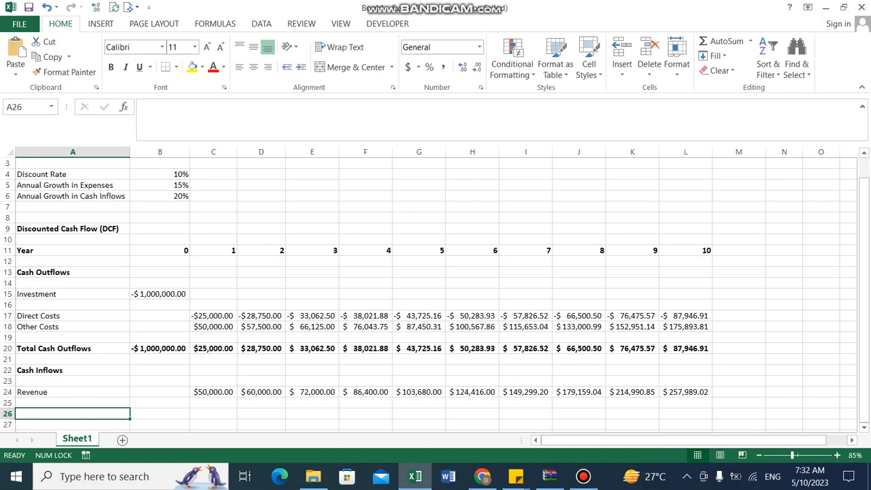
{"action": "type", "text": "To"}
{"action": "key", "text": "Escape"}
{"action": "key", "text": "Down"}
{"action": "type", "text": "Total Cash"}
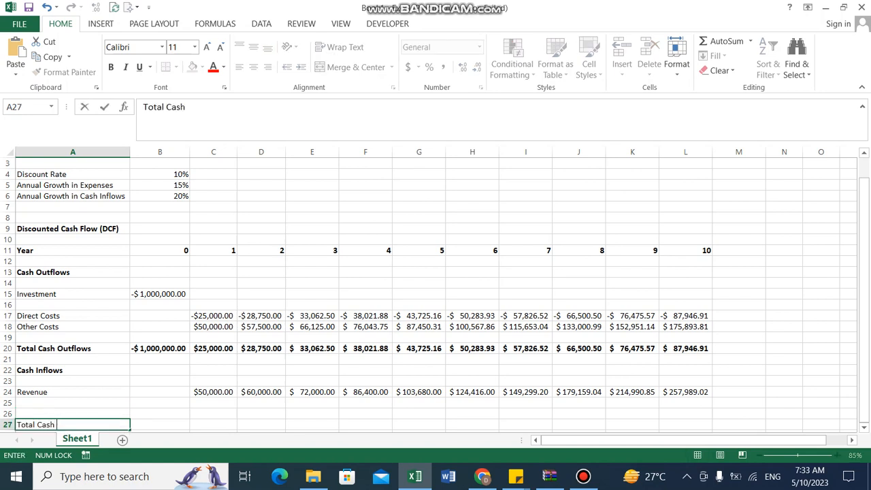
{"action": "type", "text": " INF"}
{"action": "key", "text": "BackSpace"}
{"action": "key", "text": "BackSpace"}
{"action": "key", "text": "BackSpace"}
{"action": "type", "text": "inflows"}
{"action": "key", "text": "Tab"}
Enter =SUM(B24:B26) in B27 to total the year 0 cash inflows
{"action": "type", "text": "=sum("}
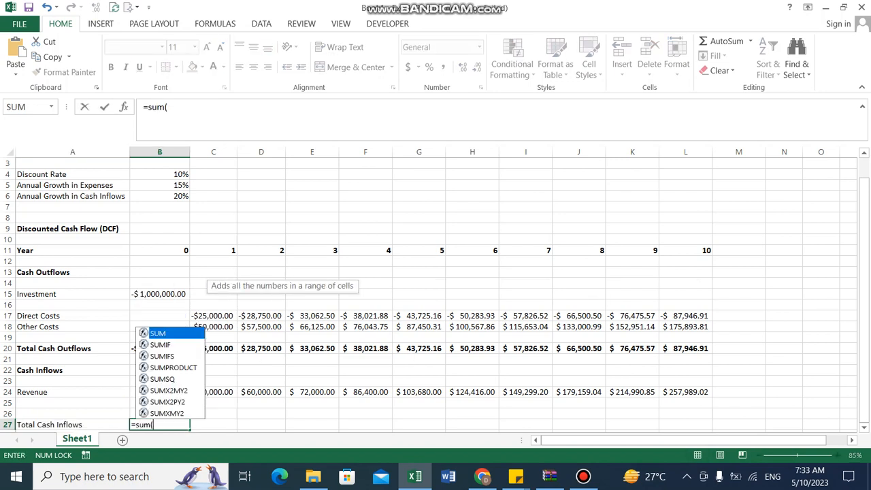
{"action": "key", "text": "Up"}
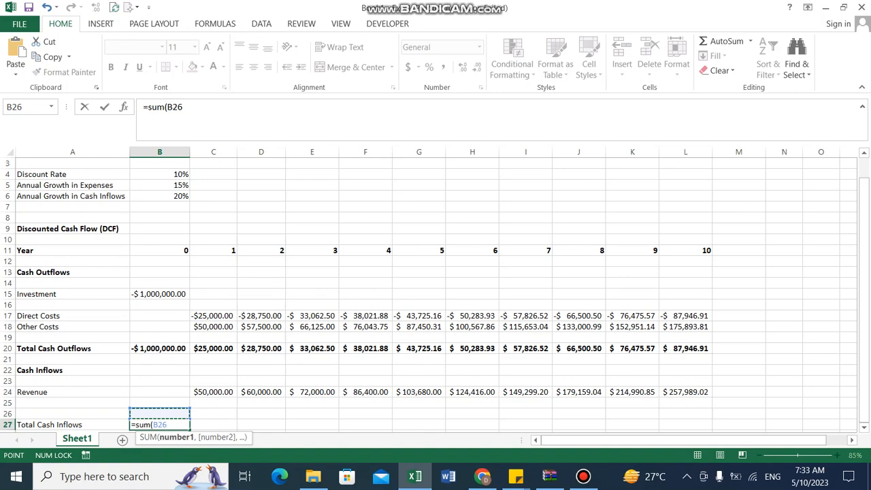
{"action": "key", "text": "shift+Up"}
{"action": "key", "text": "shift+Up"}
{"action": "type", "text": ")"}
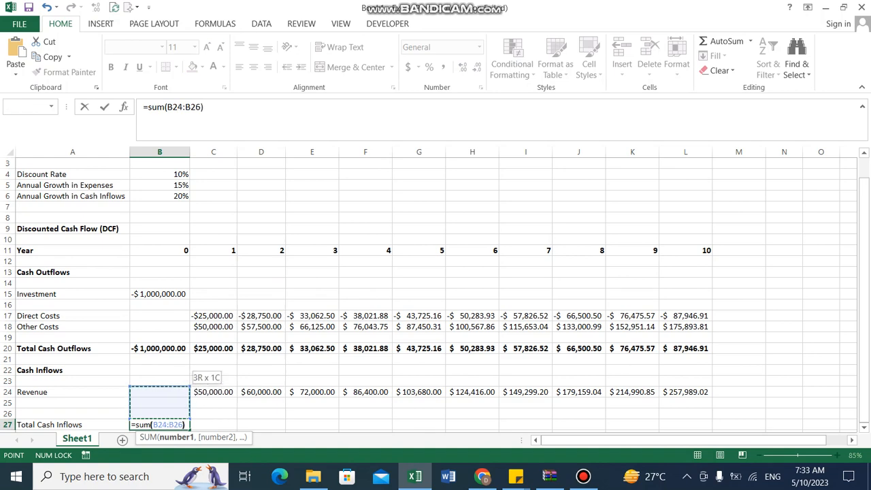
{"action": "key", "text": "Return"}
Fill the inflow total formula across to L27 and bold the whole Total Cash Inflows row
{"action": "key", "text": "Up"}
{"action": "key", "text": "Right"}
{"action": "key", "text": "shift+Right"}
{"action": "key", "text": "shift+Right"}
{"action": "key", "text": "shift+Right"}
{"action": "key", "text": "shift+Right"}
{"action": "key", "text": "shift+Right"}
{"action": "key", "text": "shift+Right"}
{"action": "key", "text": "shift+Right"}
{"action": "key", "text": "shift+Right"}
{"action": "key", "text": "shift+Right"}
{"action": "key", "text": "shift+Right"}
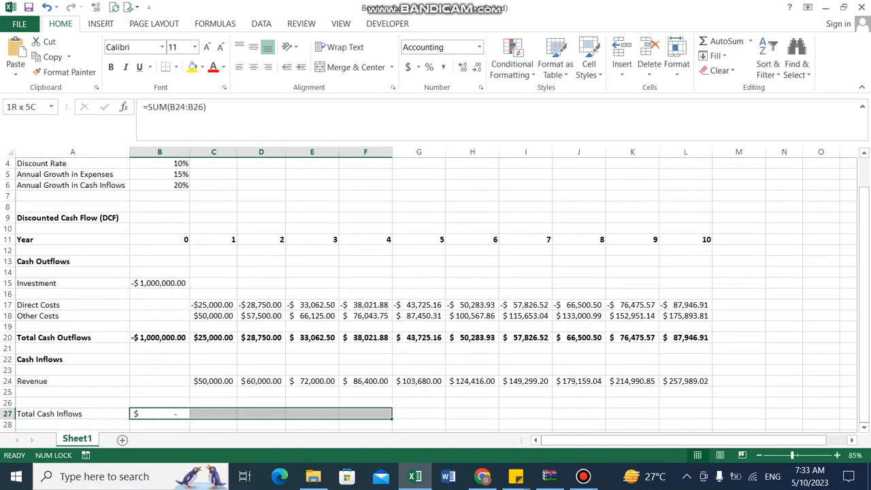
{"action": "key", "text": "ctrl+r"}
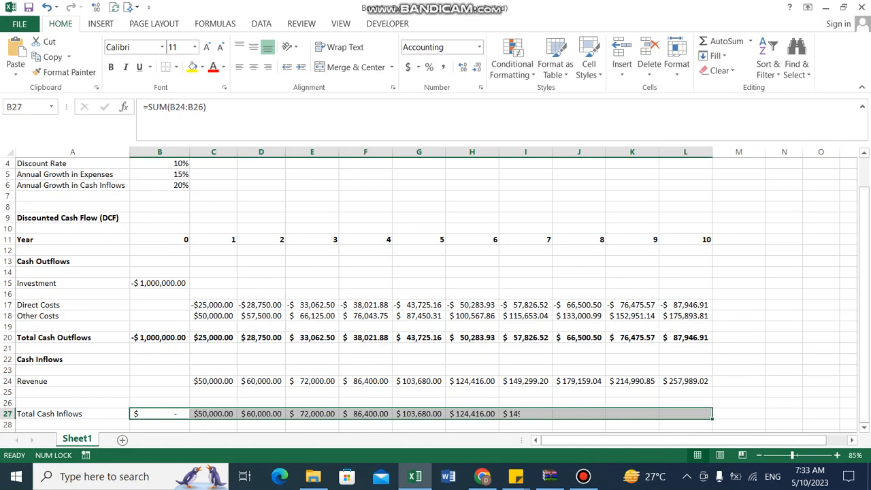
{"action": "key", "text": "Left"}
{"action": "key", "text": "ctrl+shift+Right"}
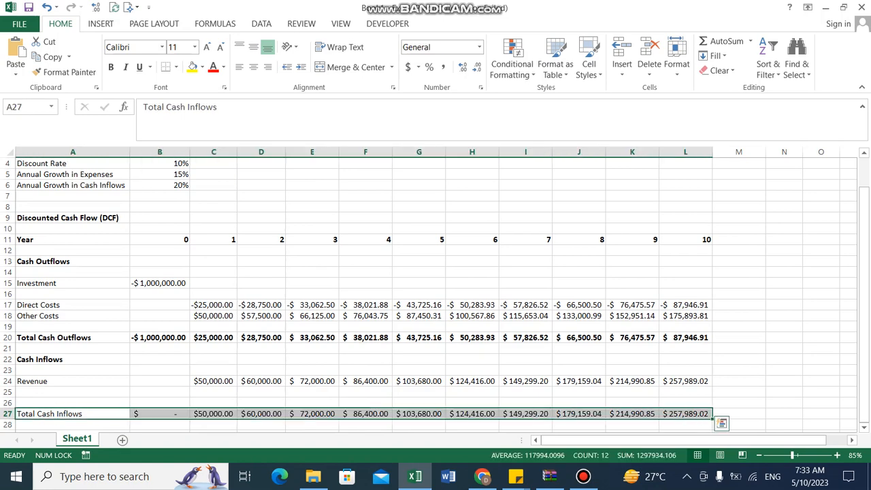
{"action": "key", "text": "ctrl+b"}
Label row 29 as Net Cash Flows
{"action": "key", "text": "Down"}
{"action": "key", "text": "Down"}
{"action": "key", "text": "Down"}
{"action": "key", "text": "Up"}
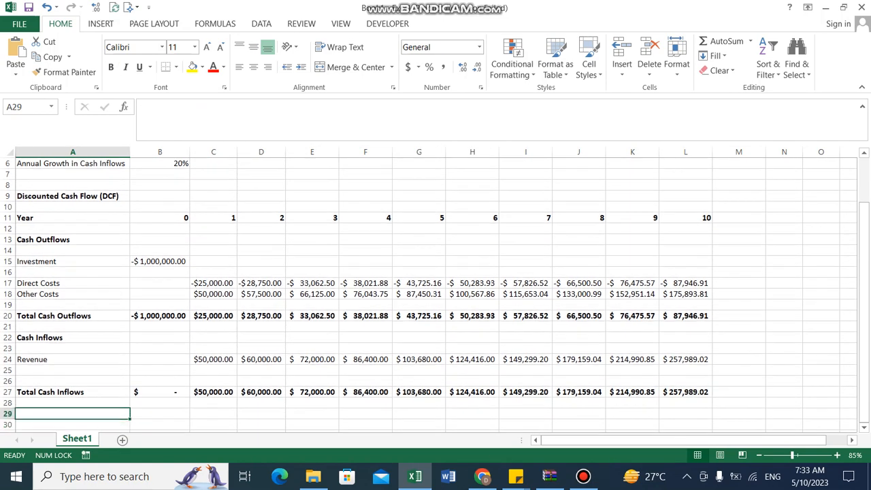
{"action": "type", "text": "Net Cash Flows"}
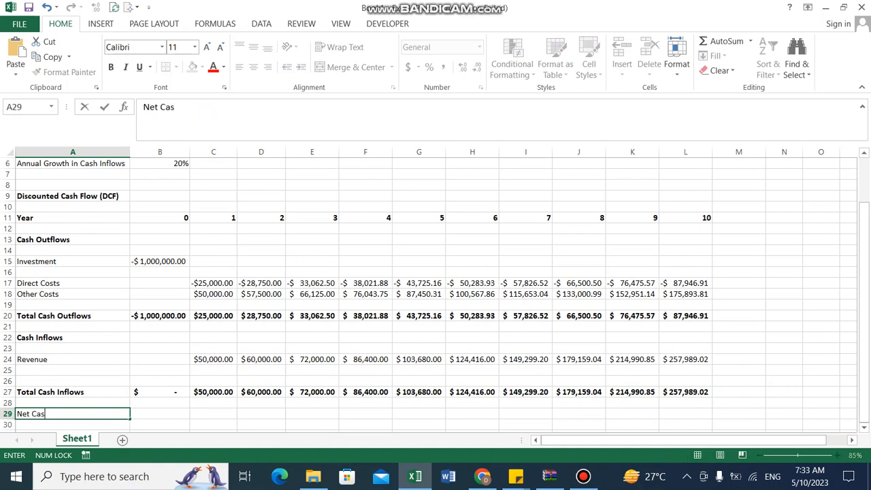
{"action": "key", "text": "ctrl+Return"}
Enter the year 0 net cash flow formula =B27+B20 in B29
{"action": "key", "text": "Right"}
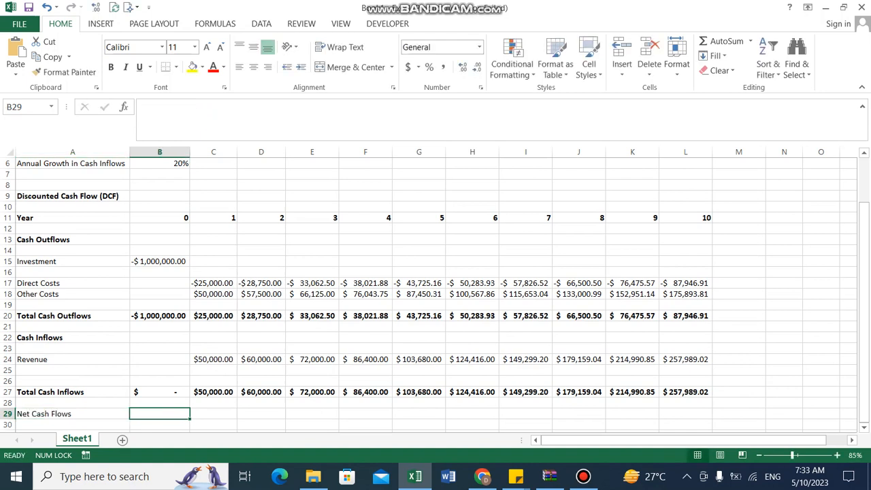
{"action": "type", "text": "="}
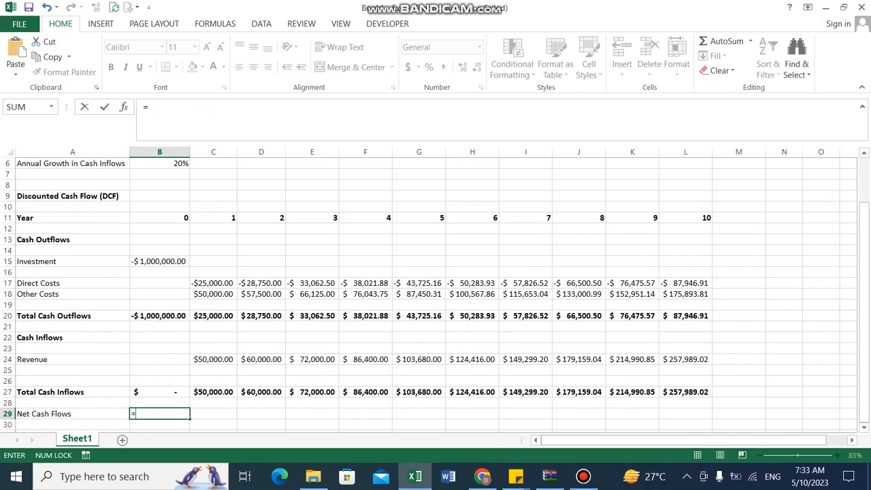
{"action": "key", "text": "Up"}
{"action": "key", "text": "Up"}
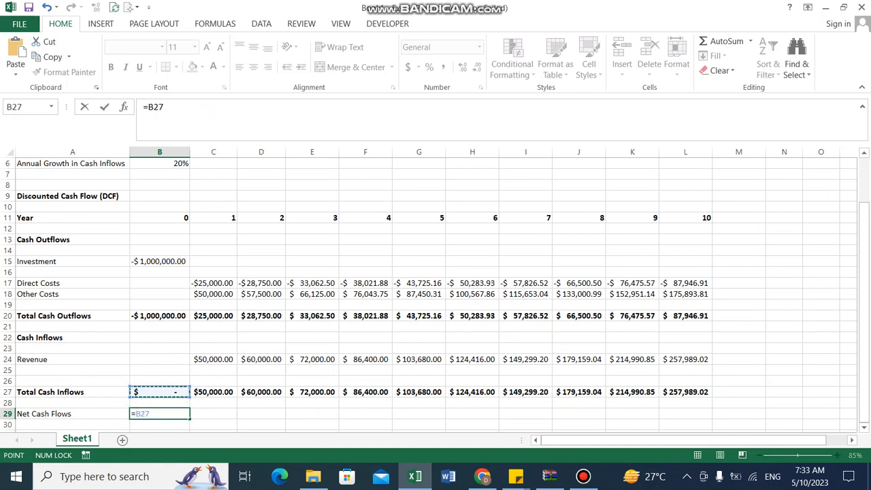
{"action": "type", "text": "+"}
{"action": "key", "text": "Up"}
{"action": "key", "text": "Up"}
{"action": "key", "text": "Up"}
{"action": "key", "text": "Up"}
{"action": "key", "text": "Up"}
{"action": "key", "text": "Up"}
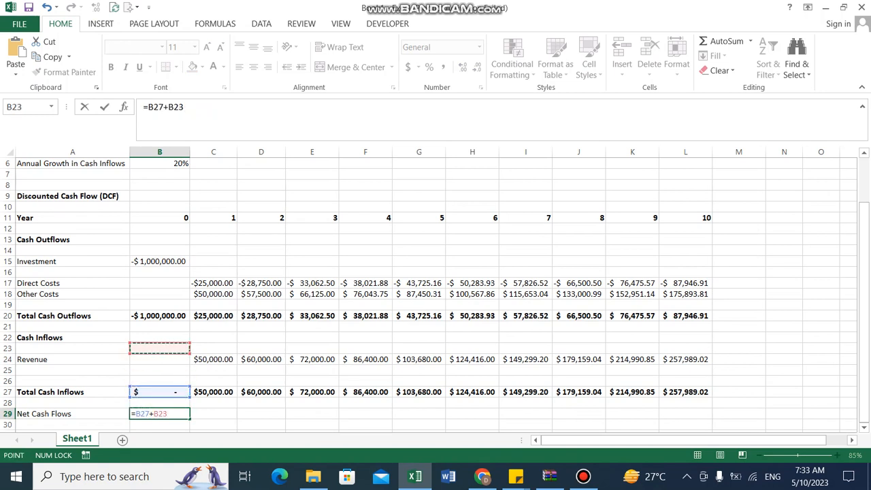
{"action": "key", "text": "Up"}
{"action": "key", "text": "Up"}
{"action": "key", "text": "Up"}
{"action": "key", "text": "Return"}
{"action": "key", "text": "Up"}
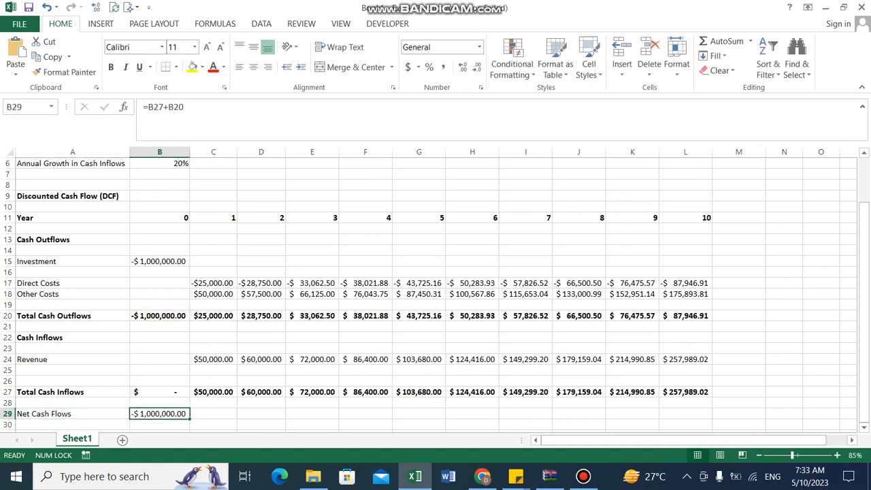
Fill the net cash flow formula across to L29 and bold the whole Net Cash Flows row
{"action": "key", "text": "shift+Right"}
{"action": "key", "text": "shift+Right"}
{"action": "key", "text": "shift+Right"}
{"action": "key", "text": "shift+Right"}
{"action": "key", "text": "shift+Right"}
{"action": "key", "text": "shift+Right"}
{"action": "key", "text": "shift+Right"}
{"action": "key", "text": "shift+Right"}
{"action": "key", "text": "shift+Right"}
{"action": "key", "text": "shift+Right"}
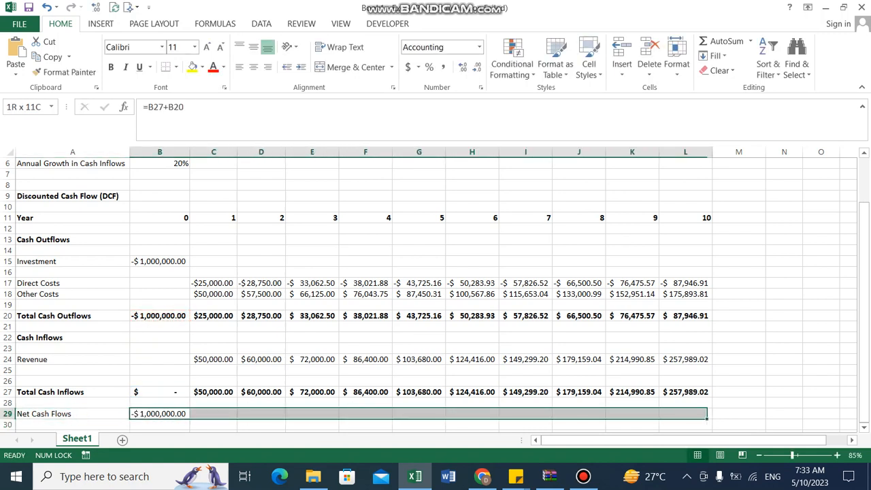
{"action": "key", "text": "ctrl+r"}
{"action": "key", "text": "Left"}
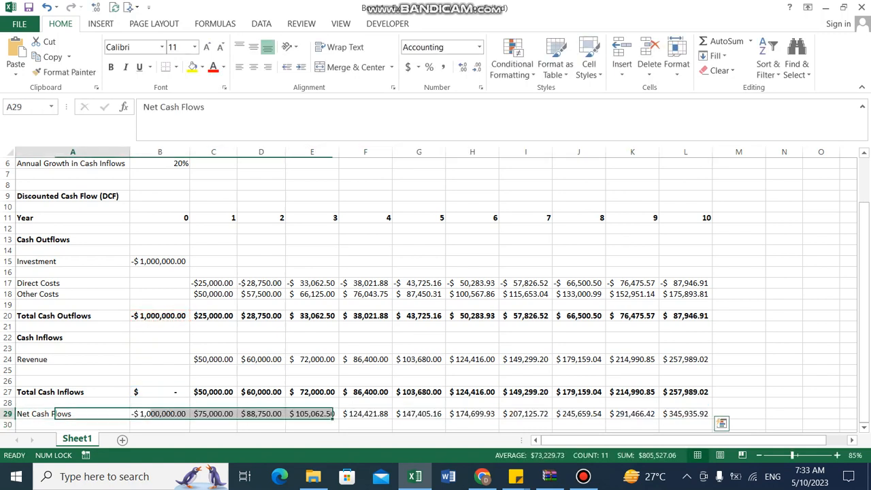
{"action": "key", "text": "ctrl+shift+Right"}
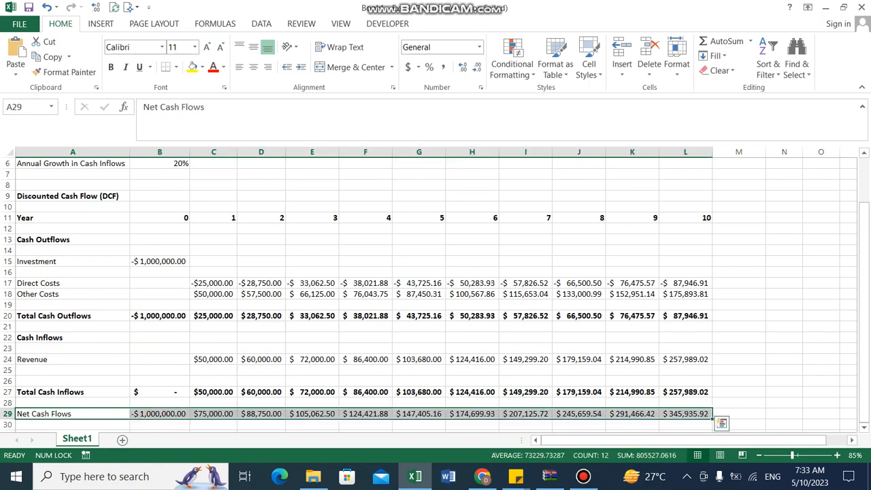
{"action": "key", "text": "ctrl+b"}
Check the net cash flow formulas across row 29
{"action": "key", "text": "Left"}
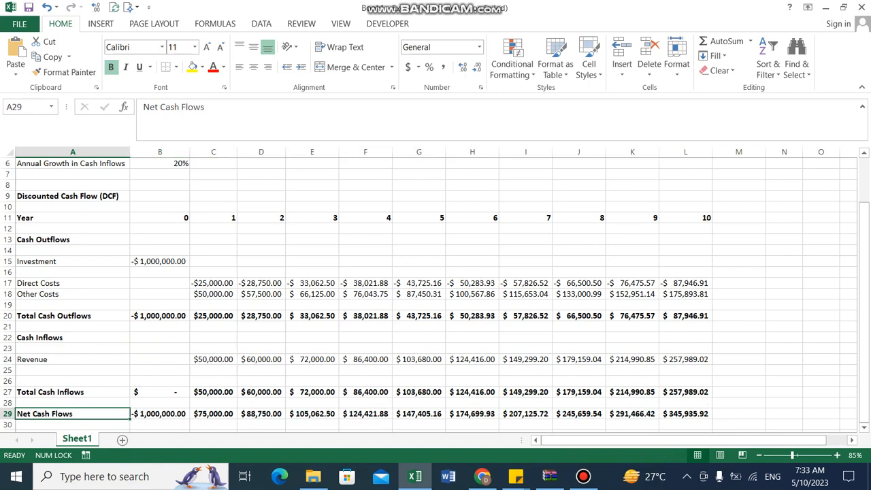
{"action": "key", "text": "Down"}
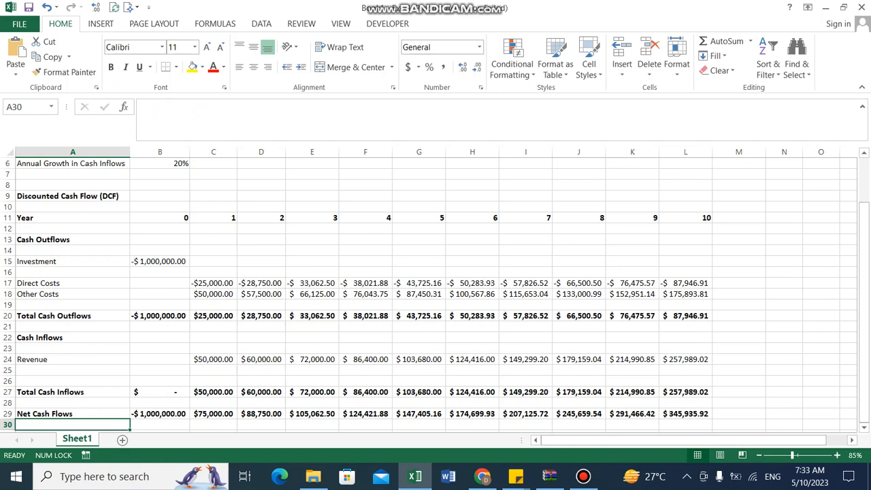
{"action": "key", "text": "Down"}
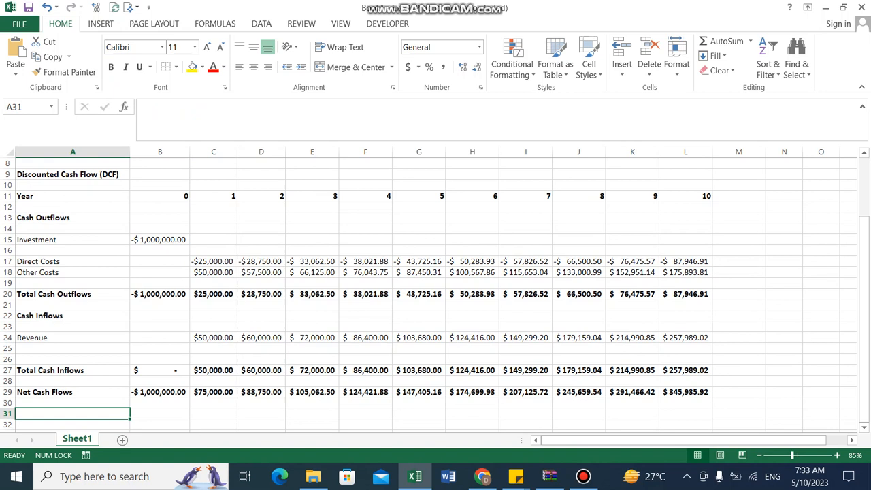
{"action": "key", "text": "Up"}
{"action": "key", "text": "Up"}
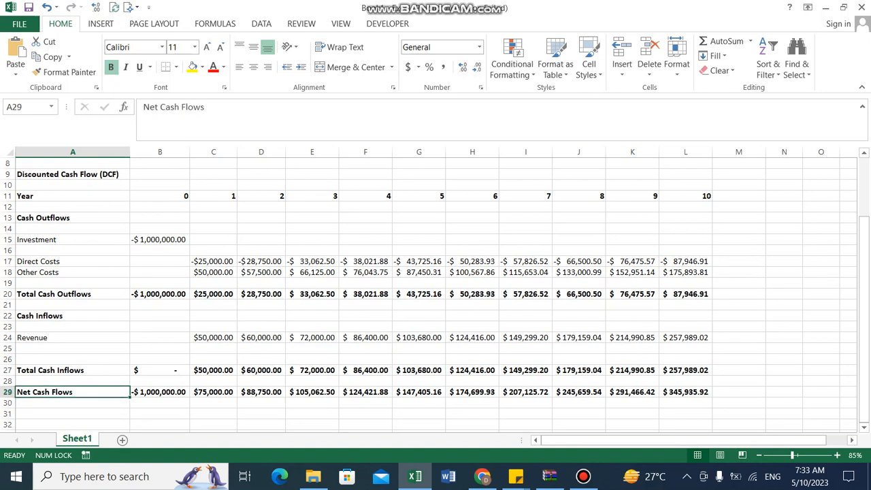
{"action": "key", "text": "Right"}
{"action": "key", "text": "Right"}
{"action": "key", "text": "Right"}
{"action": "key", "text": "Right"}
{"action": "key", "text": "Right"}
{"action": "key", "text": "Right"}
{"action": "key", "text": "Right"}
{"action": "key", "text": "Right"}
{"action": "key", "text": "Right"}
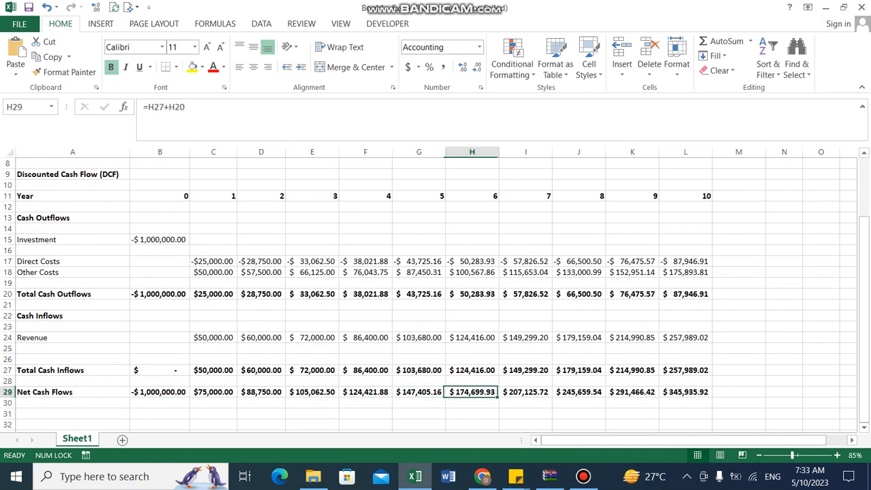
{"action": "key", "text": "Left"}
{"action": "key", "text": "Left"}
{"action": "key", "text": "Left"}
{"action": "key", "text": "Left"}
{"action": "key", "text": "Left"}
{"action": "key", "text": "Left"}
{"action": "key", "text": "Left"}
{"action": "key", "text": "Left"}
{"action": "key", "text": "Left"}
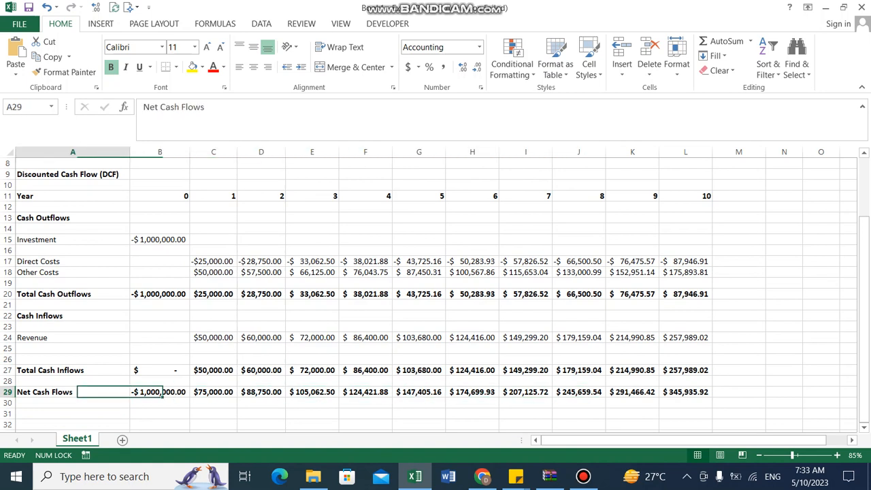
{"action": "key", "text": "Down"}
{"action": "key", "text": "Down"}
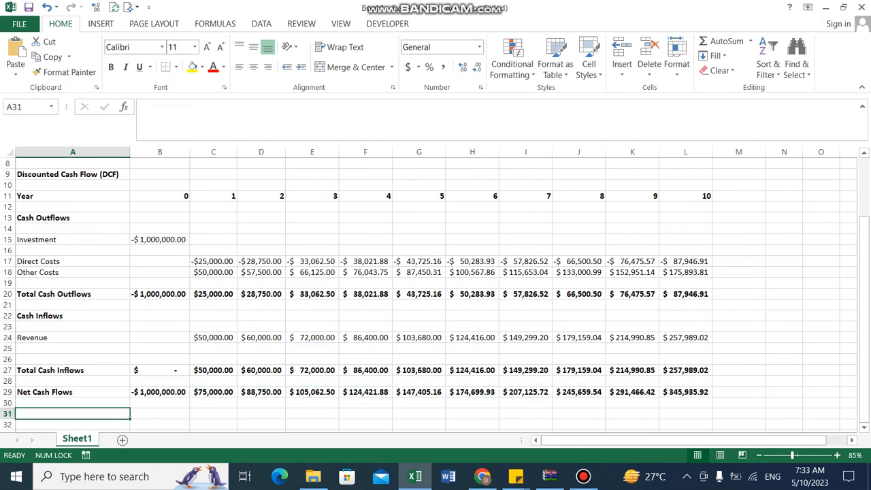
Label row 31 as Present Value Factor
{"action": "type", "text": "Present Value Factor"}
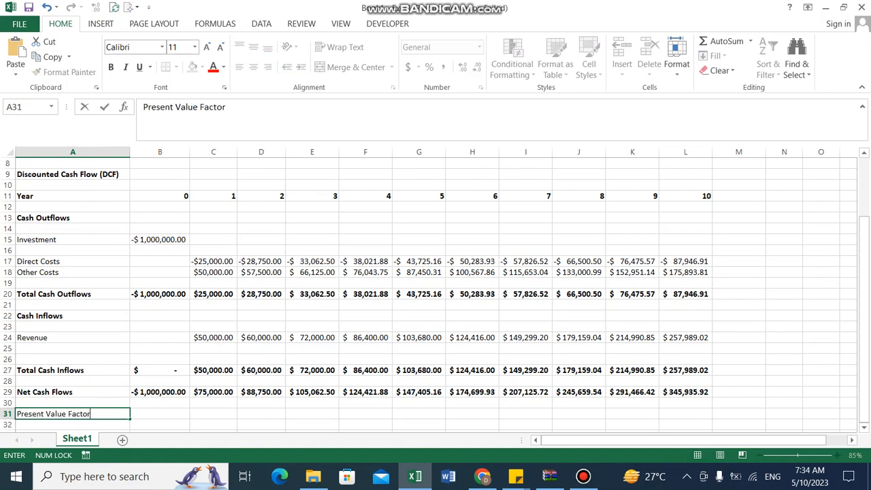
{"action": "key", "text": "Tab"}
{"action": "key", "text": "Left"}
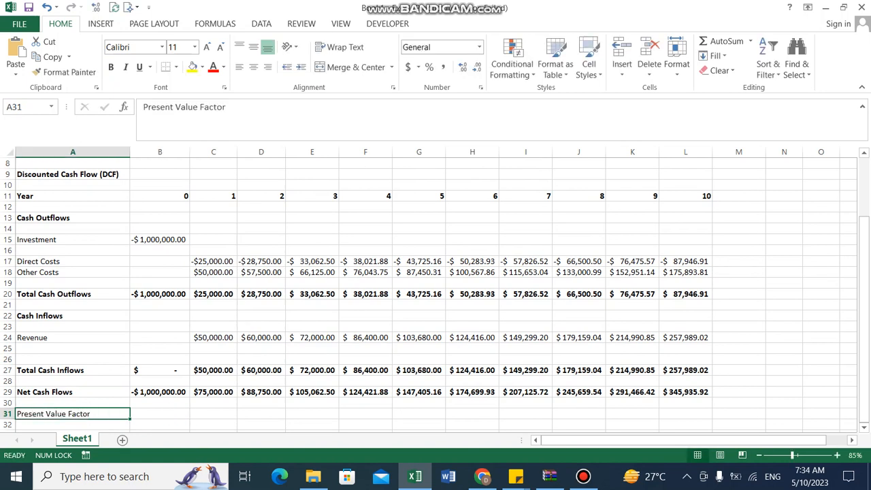
Enter the present value factor formula =(1+$B$4)^-B11 in B31, locking the discount rate reference
{"action": "key", "text": "Right"}
{"action": "type", "text": "="}
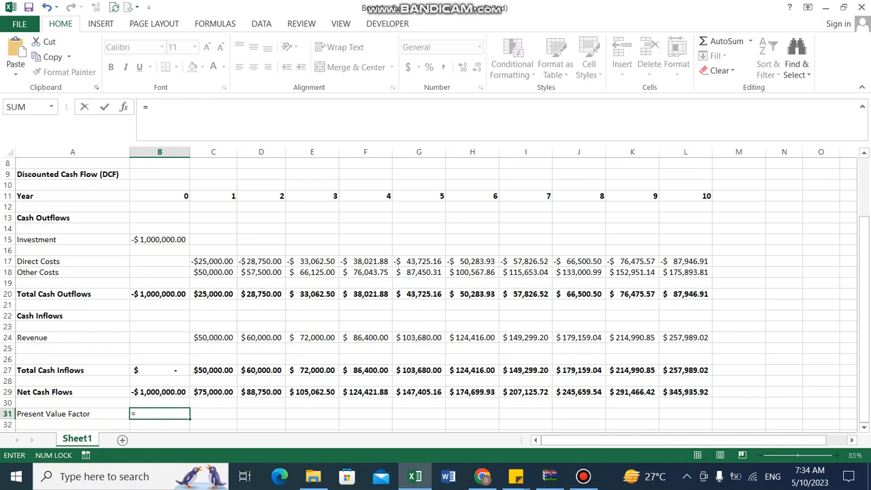
{"action": "type", "text": "(1+"}
{"action": "scroll", "coordinate": [435, 294], "scroll_direction": "up", "scroll_amount": 3}
{"action": "left_click", "coordinate": [159, 207]}
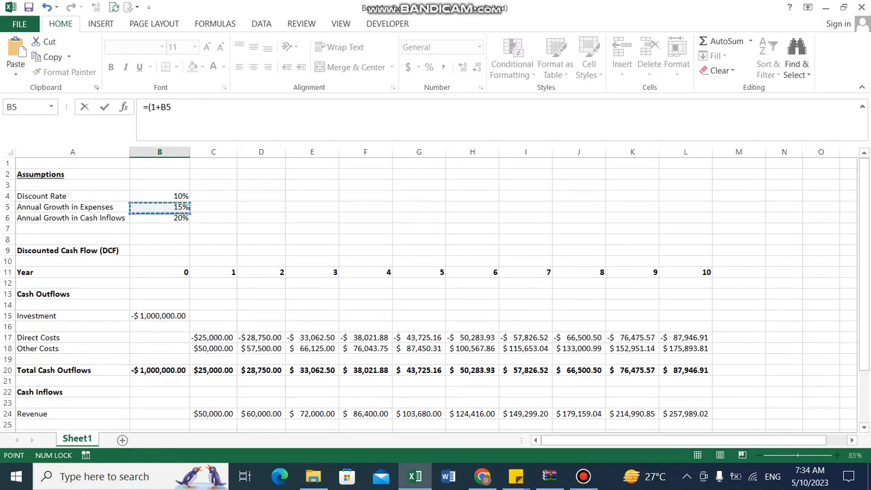
{"action": "left_click", "coordinate": [159, 218]}
{"action": "left_click", "coordinate": [159, 206]}
{"action": "key", "text": "Up"}
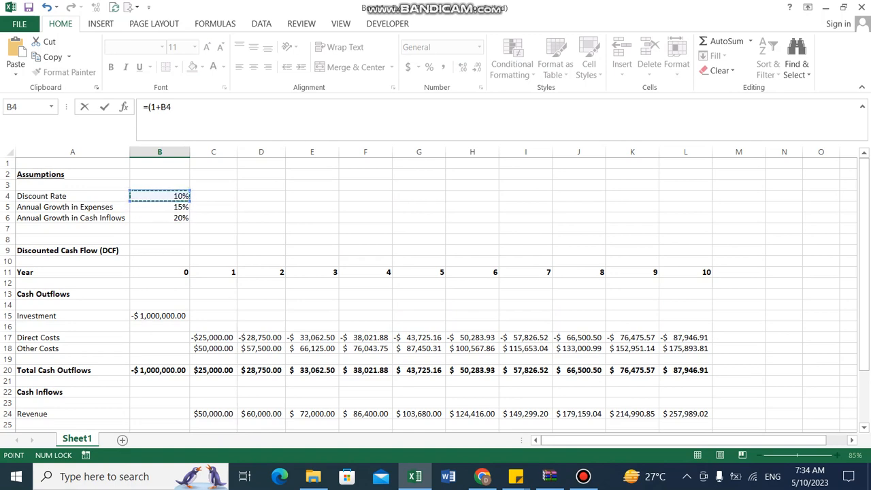
{"action": "key", "text": "F4"}
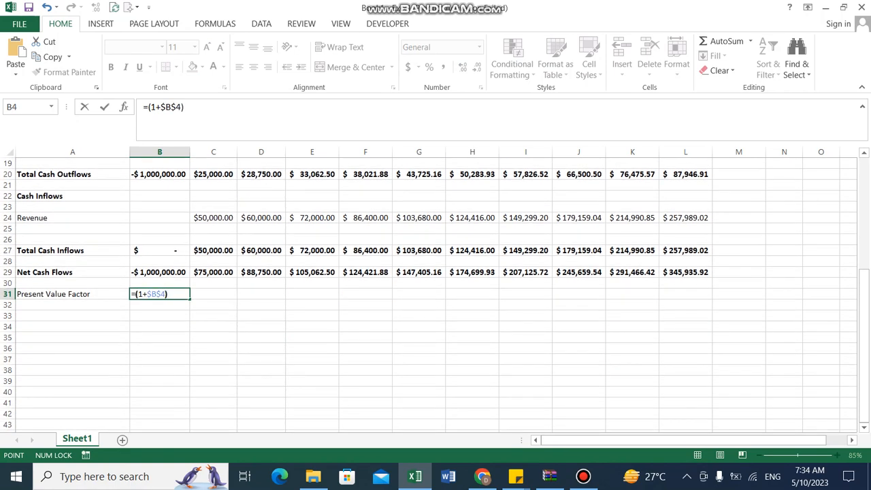
{"action": "type", "text": ")"}
{"action": "left_click_drag", "start_coordinate": [864, 300], "coordinate": [864, 225]}
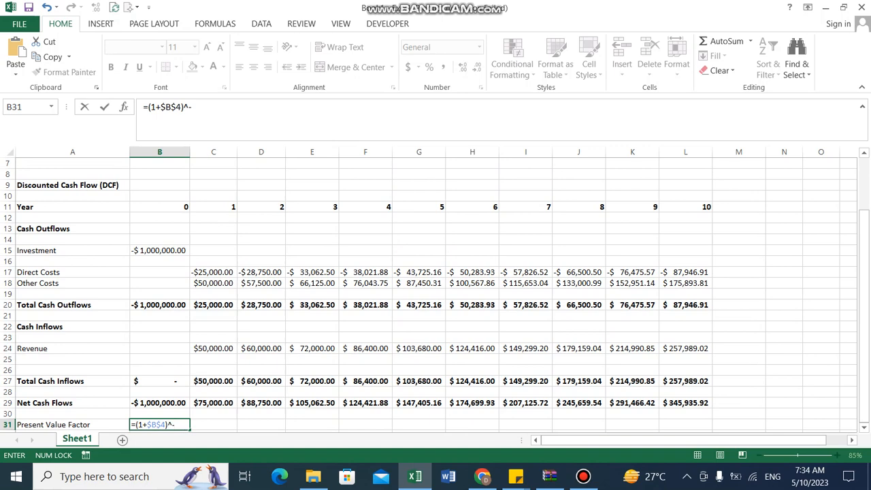
{"action": "left_click", "coordinate": [160, 207]}
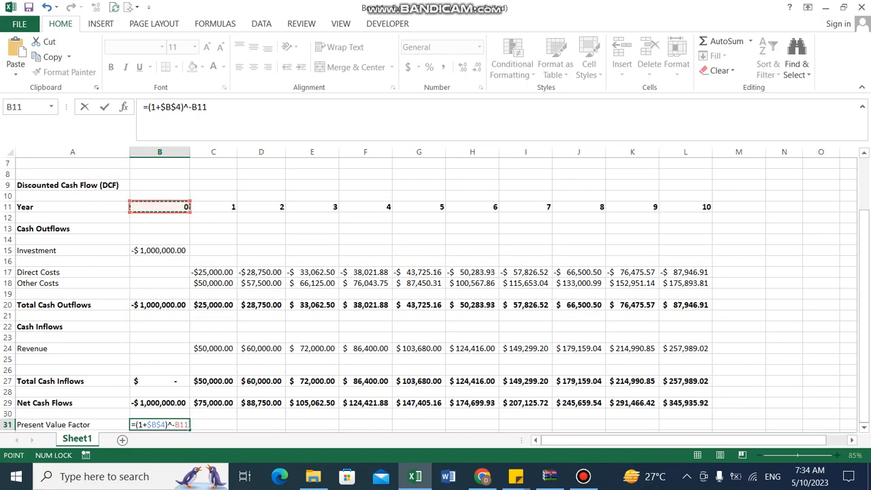
{"action": "key", "text": "ctrl+Return"}
Fill the present value factor formula across to L31 and reduce it to three decimal places
{"action": "left_click_drag", "start_coordinate": [160, 413], "coordinate": [685, 414]}
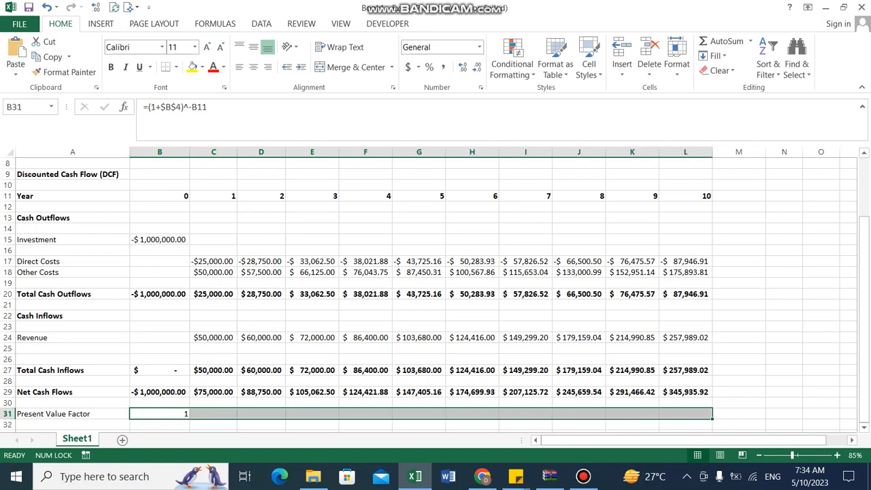
{"action": "key", "text": "ctrl+r"}
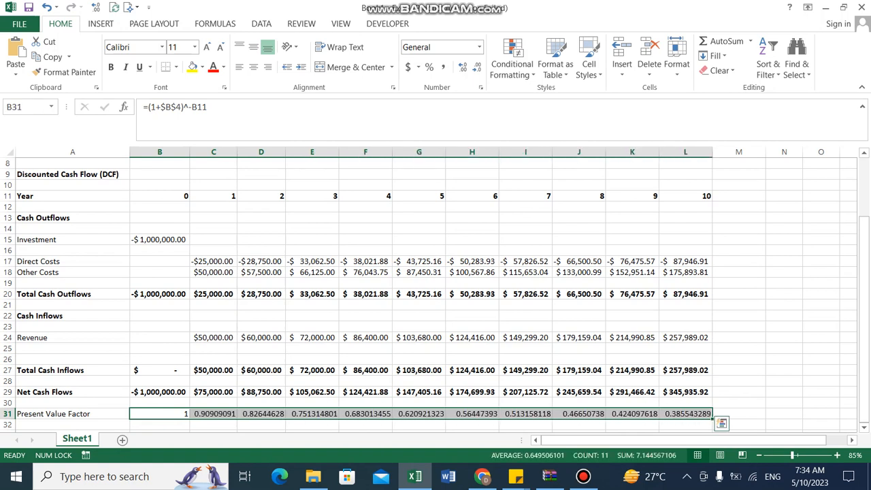
{"action": "left_click", "coordinate": [478, 67]}
{"action": "left_click", "coordinate": [477, 67]}
{"action": "left_click", "coordinate": [477, 67]}
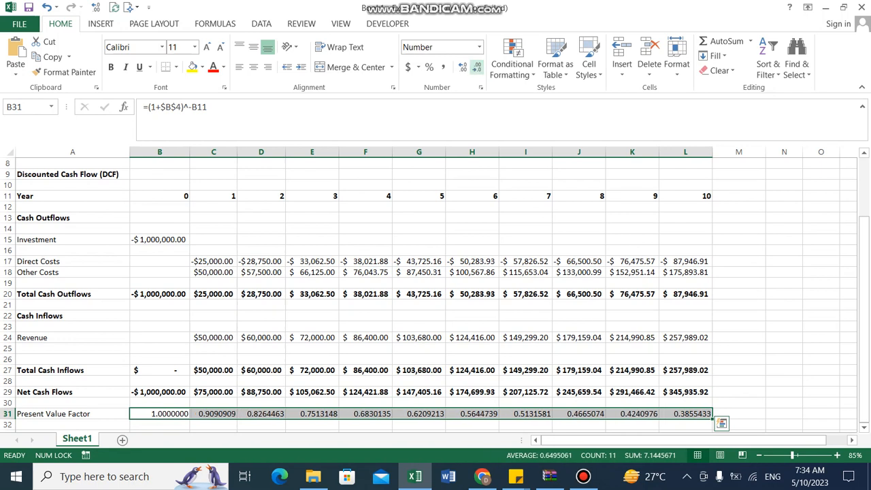
{"action": "left_click", "coordinate": [477, 67]}
{"action": "left_click", "coordinate": [477, 68]}
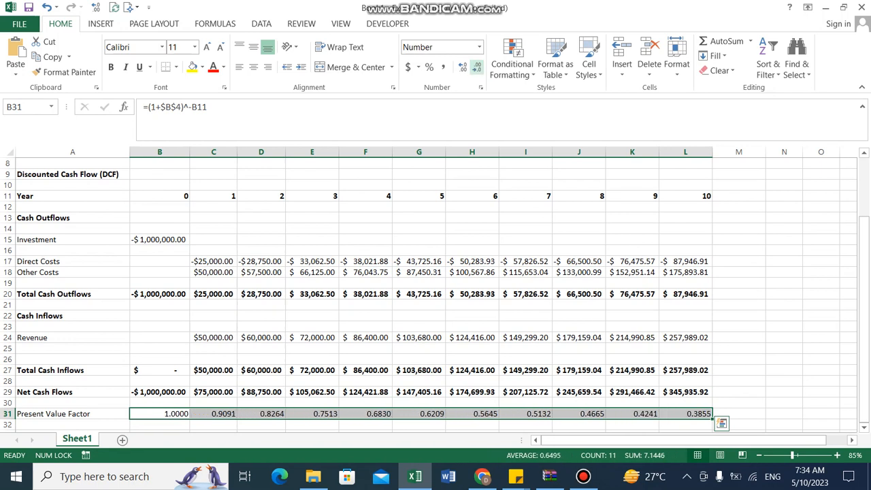
{"action": "left_click", "coordinate": [477, 67]}
Bold the whole Present Value Factor row
{"action": "key", "text": "Left"}
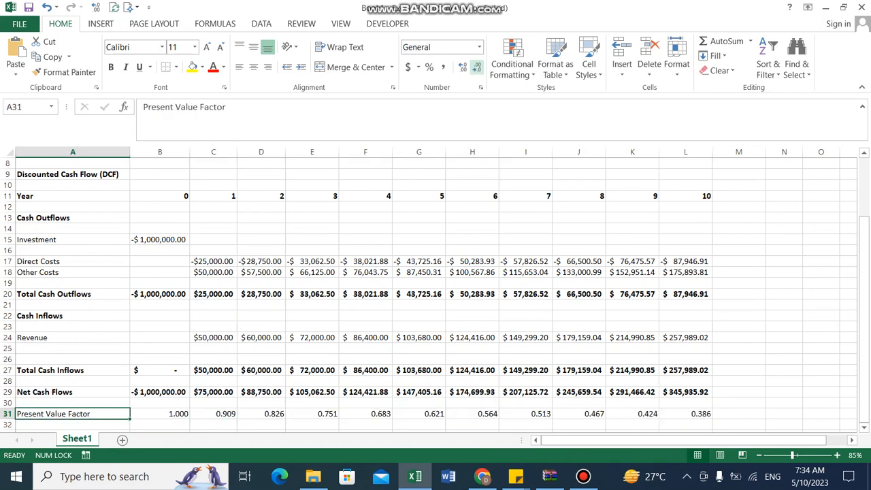
{"action": "key", "text": "ctrl+shift+Right"}
{"action": "key", "text": "ctrl+b"}
{"action": "key", "text": "Down"}
{"action": "key", "text": "Down"}
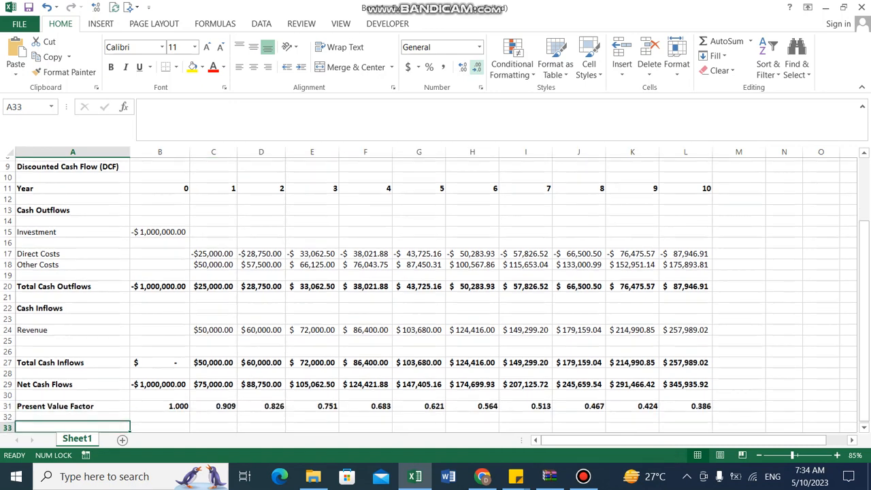
Label row 33 as Present Value
{"action": "type", "text": "Pr"}
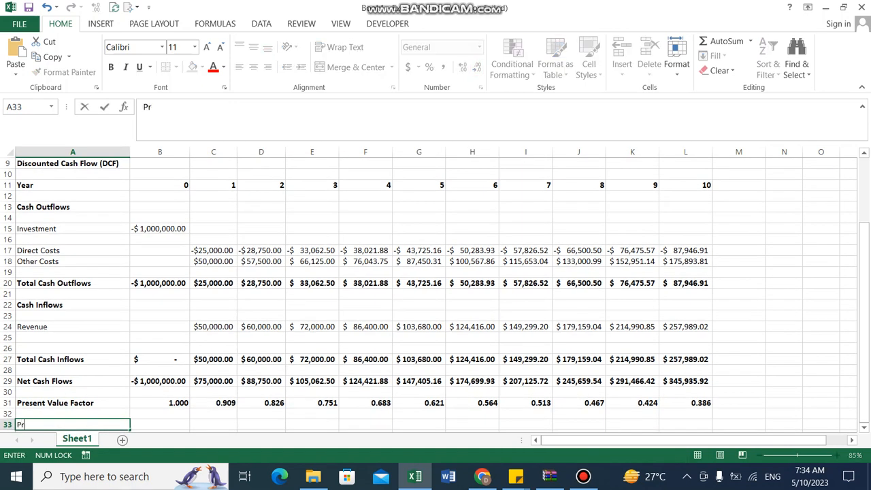
{"action": "type", "text": "esent Value"}
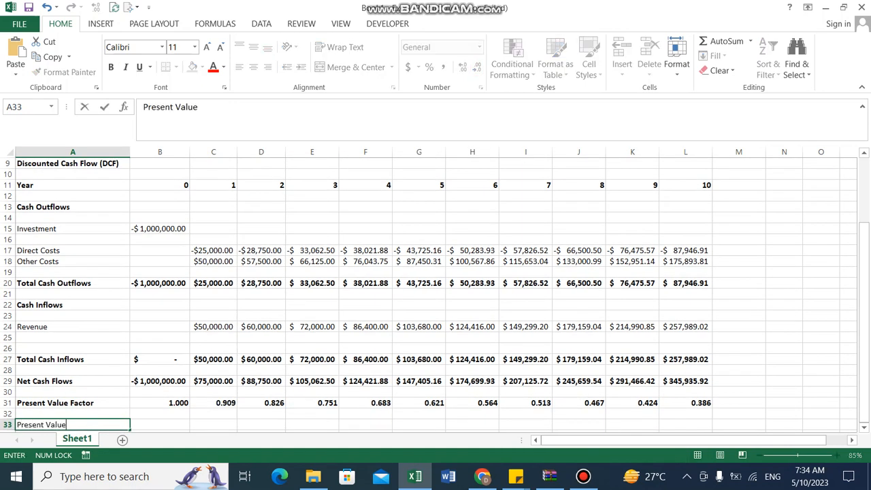
{"action": "key", "text": "Tab"}
Enter the year 0 present value formula =B31*B29 in B33
{"action": "type", "text": "="}
{"action": "key", "text": "Up"}
{"action": "key", "text": "Up"}
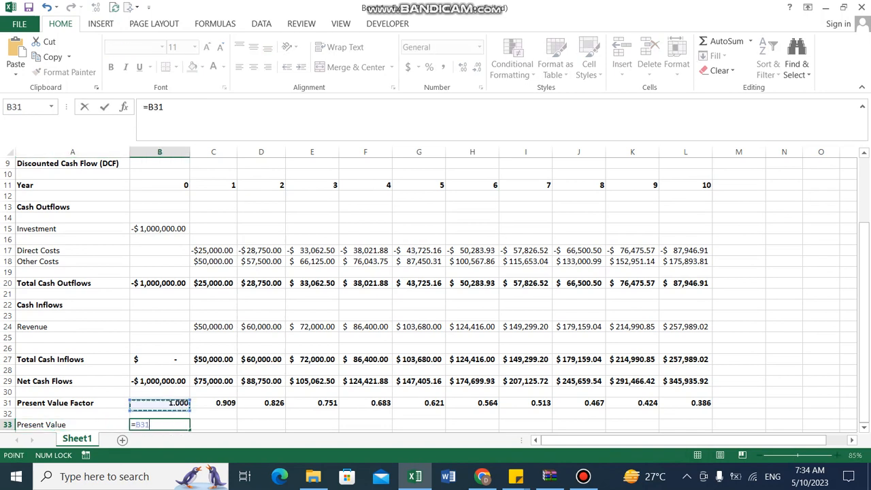
{"action": "type", "text": "*"}
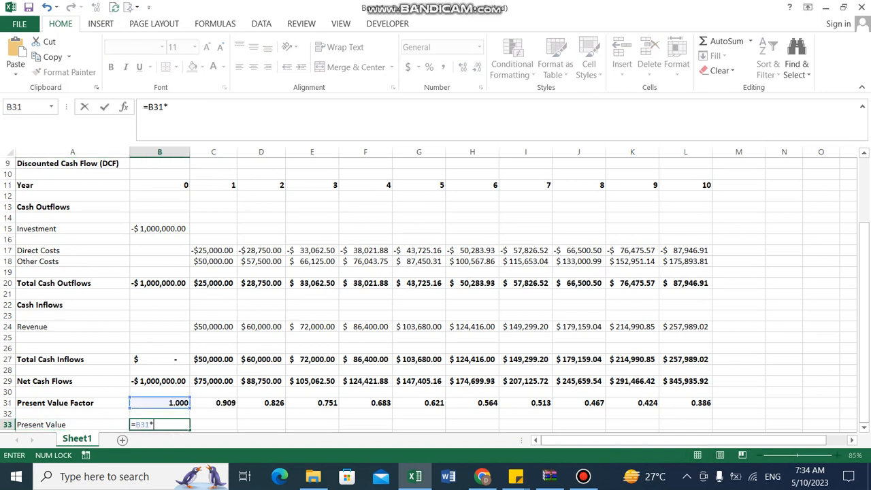
{"action": "key", "text": "Up"}
{"action": "key", "text": "Up"}
{"action": "key", "text": "Up"}
{"action": "key", "text": "Up"}
{"action": "key", "text": "Return"}
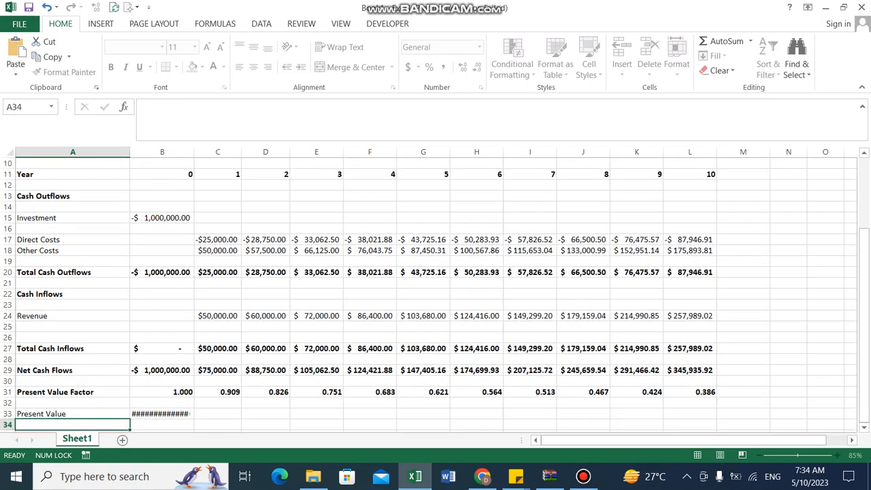
Fill the present value formula across from B33 to L33
{"action": "key", "text": "Up"}
{"action": "key", "text": "Right"}
{"action": "key", "text": "shift+Right"}
{"action": "key", "text": "shift+Right"}
{"action": "key", "text": "shift+Right"}
{"action": "key", "text": "shift+Right"}
{"action": "key", "text": "shift+Right"}
{"action": "key", "text": "shift+Right"}
{"action": "key", "text": "shift+Right"}
{"action": "key", "text": "shift+Right"}
{"action": "key", "text": "shift+Right"}
{"action": "key", "text": "shift+Right"}
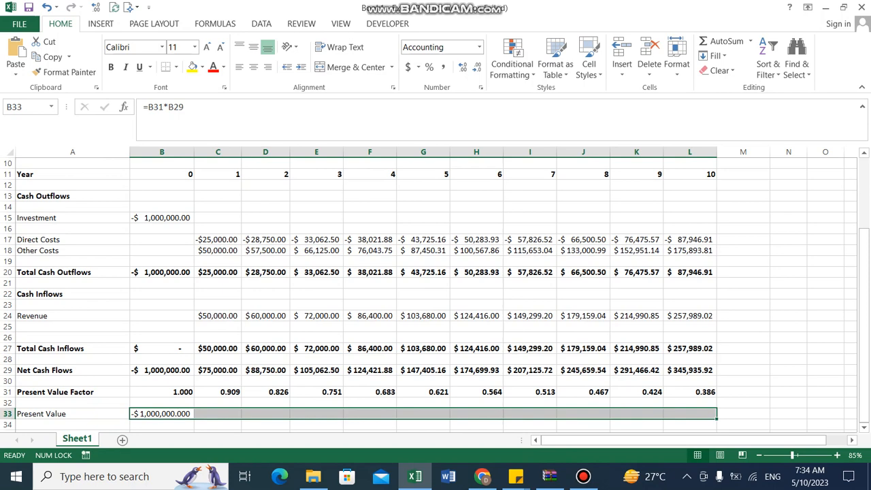
{"action": "key", "text": "ctrl+r"}
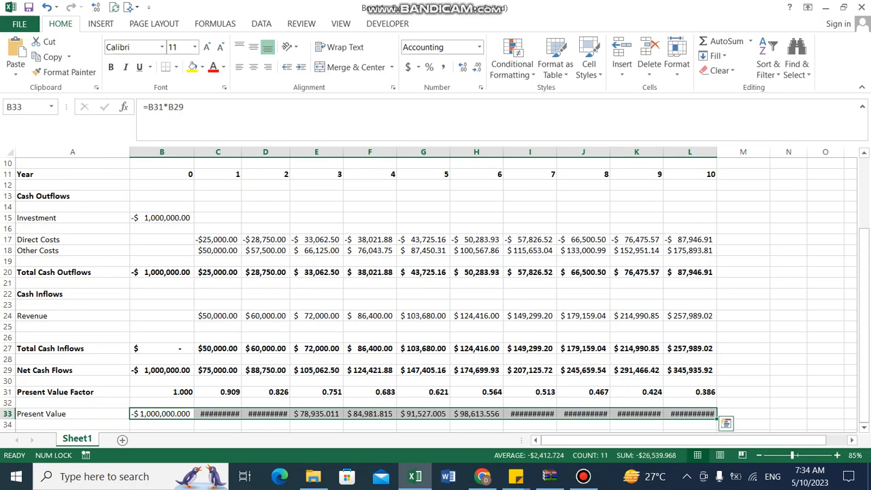
Set the width of columns C to L to 12
{"action": "left_click_drag", "start_coordinate": [218, 151], "coordinate": [689, 151]}
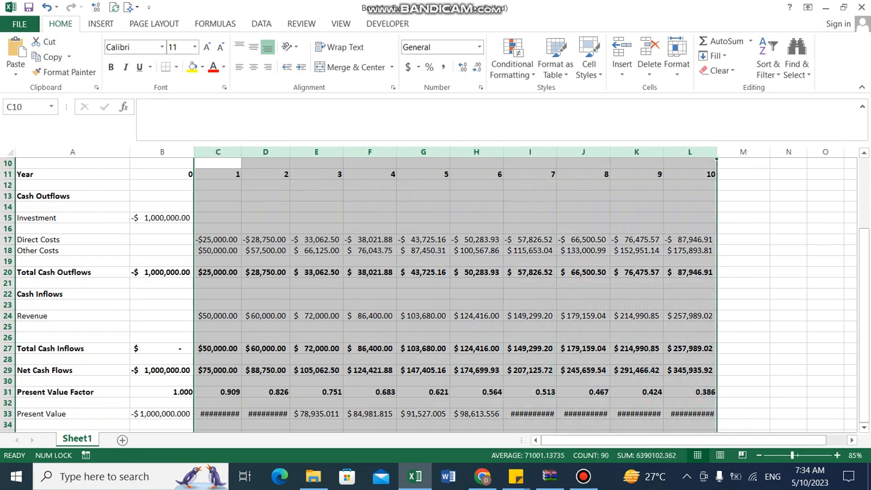
{"action": "right_click", "coordinate": [289, 412]}
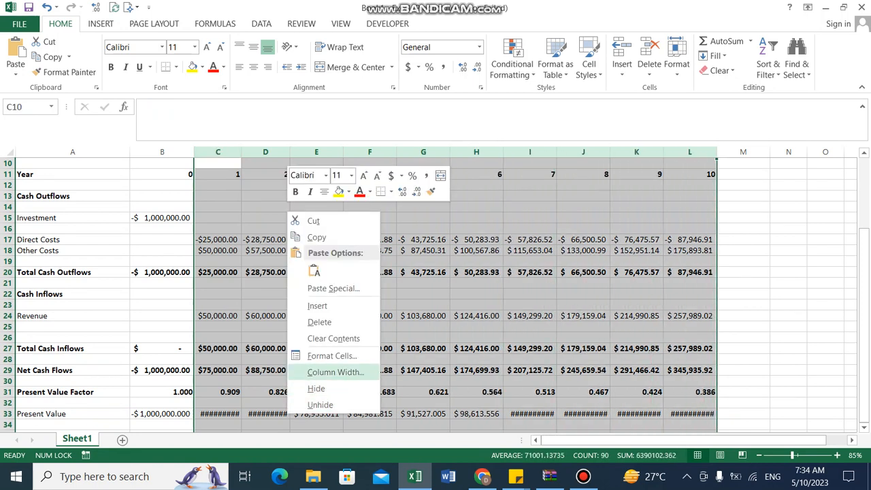
{"action": "left_click", "coordinate": [336, 372]}
{"action": "type", "text": "12"}
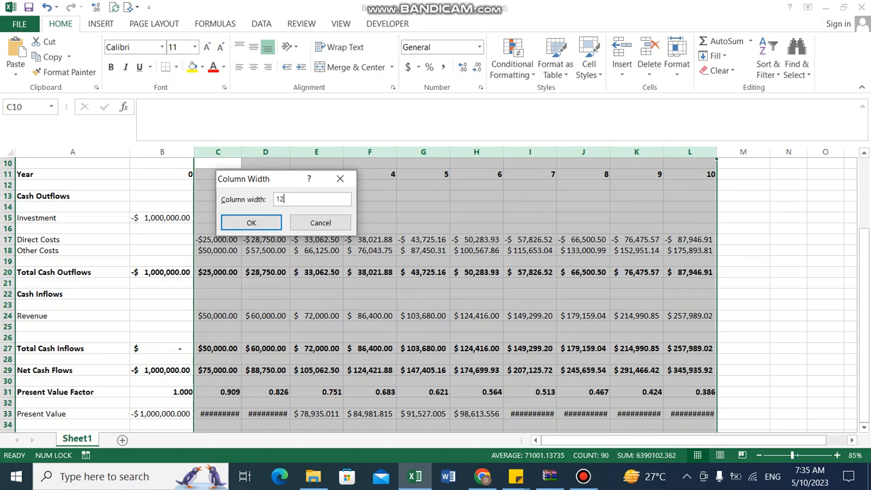
{"action": "key", "text": "Return"}
{"action": "key", "text": "Down"}
{"action": "key", "text": "Down"}
{"action": "key", "text": "Down"}
{"action": "key", "text": "Down"}
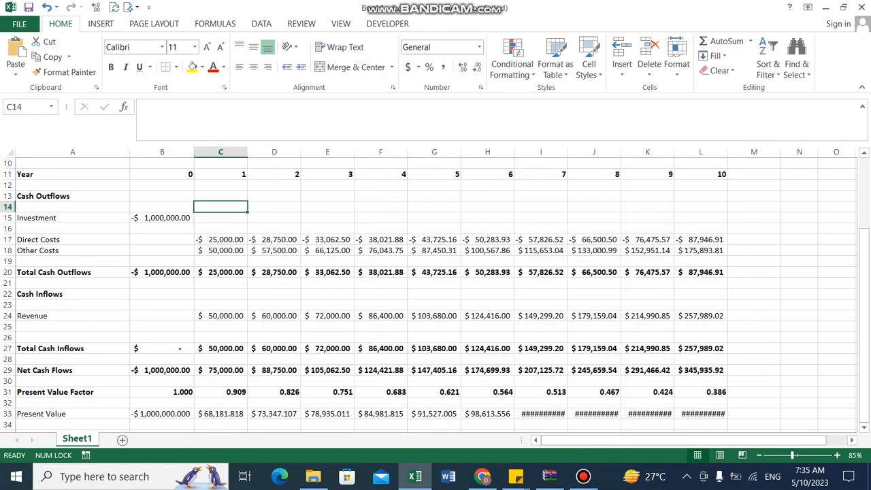
Set the width of columns B to M to 14
{"action": "left_click", "coordinate": [162, 152]}
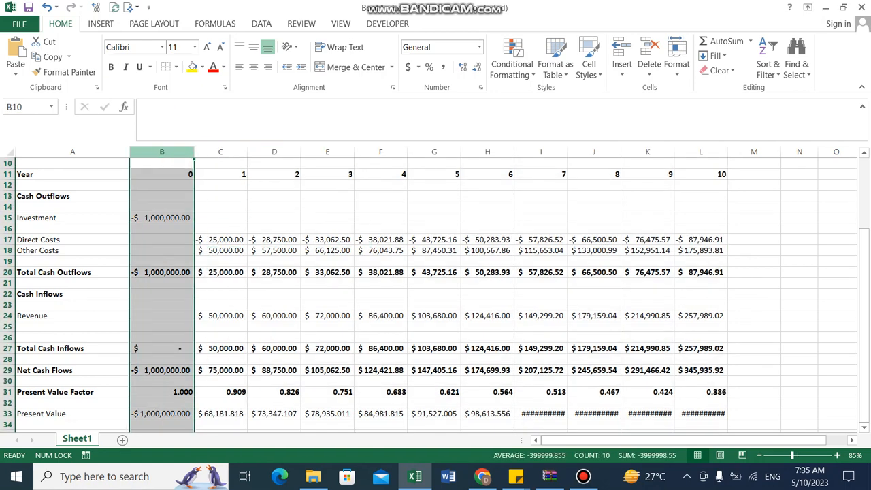
{"action": "key", "text": "Right"}
{"action": "key", "text": "shift+Right"}
{"action": "key", "text": "shift+Right"}
{"action": "key", "text": "shift+Right"}
{"action": "left_click_drag", "start_coordinate": [162, 152], "coordinate": [756, 151]}
{"action": "right_click", "coordinate": [189, 218]}
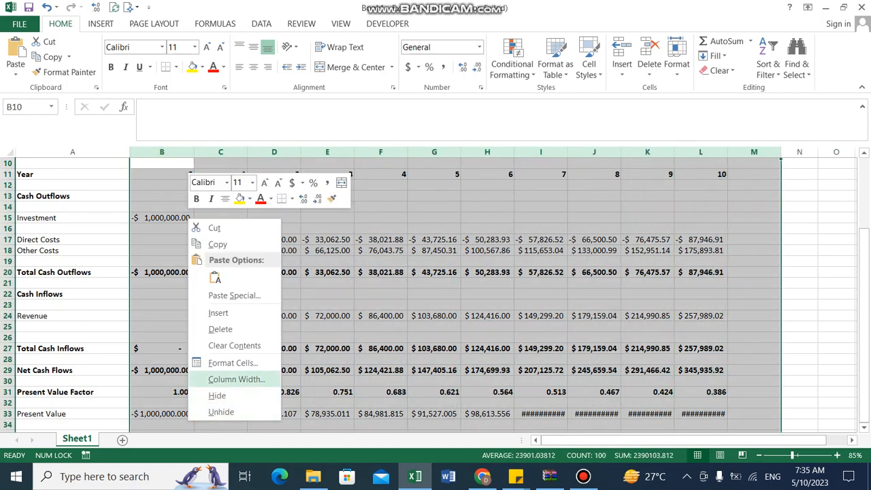
{"action": "left_click", "coordinate": [236, 379]}
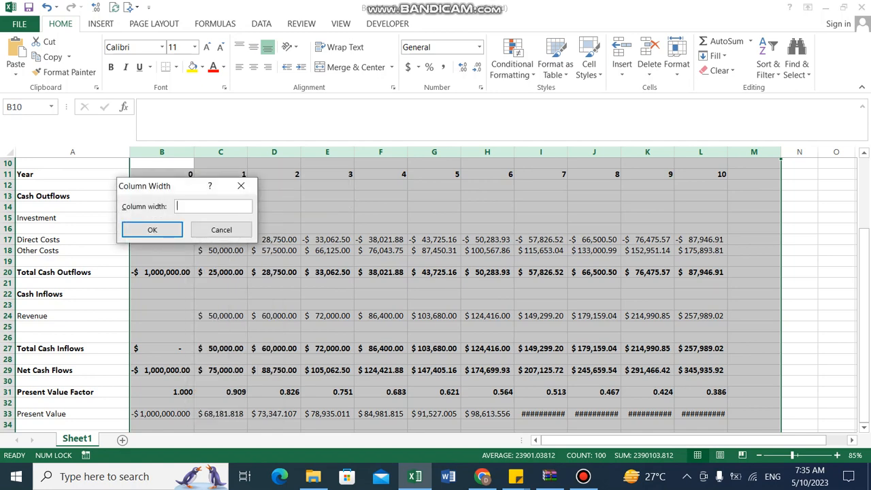
{"action": "type", "text": "14"}
{"action": "key", "text": "Return"}
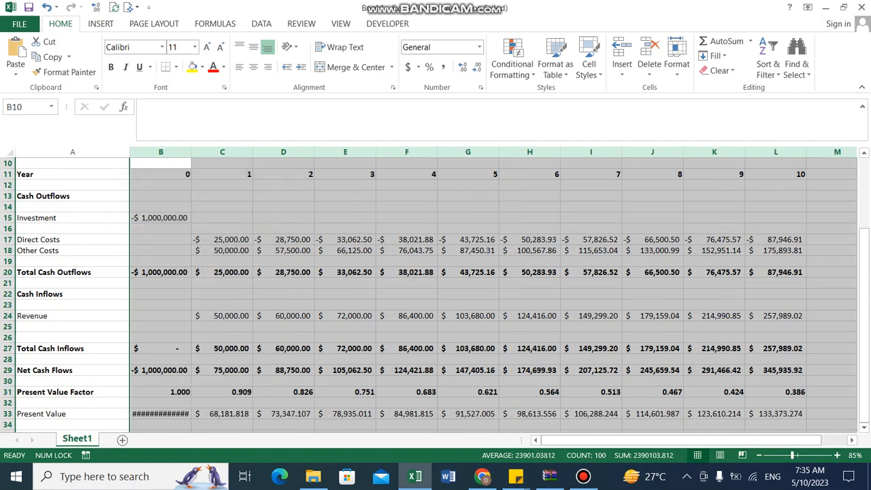
Autofit the width of column B to its contents
{"action": "key", "text": "Down"}
{"action": "key", "text": "Down"}
{"action": "key", "text": "Down"}
{"action": "key", "text": "Down"}
{"action": "double_click", "coordinate": [191, 152]}
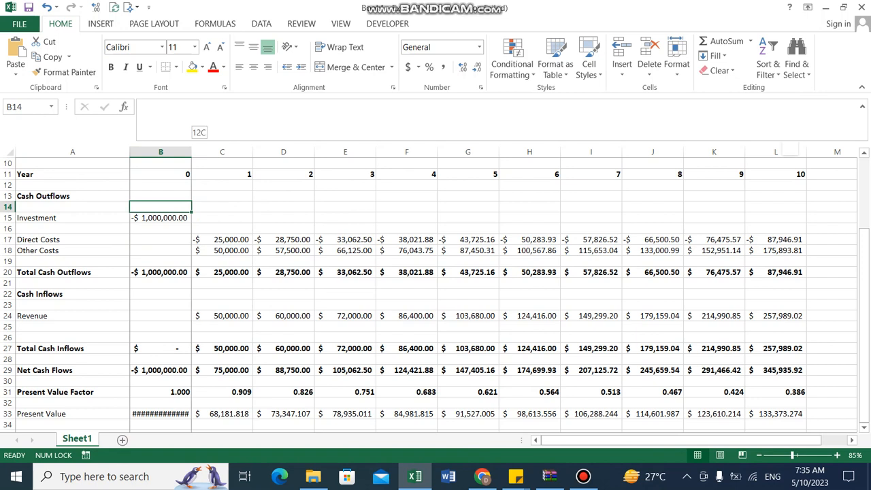
{"action": "left_click", "coordinate": [161, 414]}
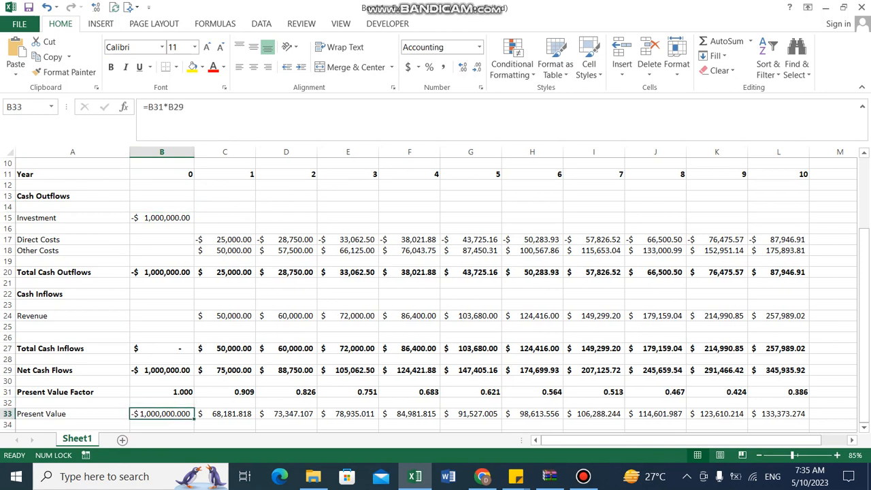
Bold the whole Present Value row
{"action": "key", "text": "Left"}
{"action": "key", "text": "ctrl+shift+Right"}
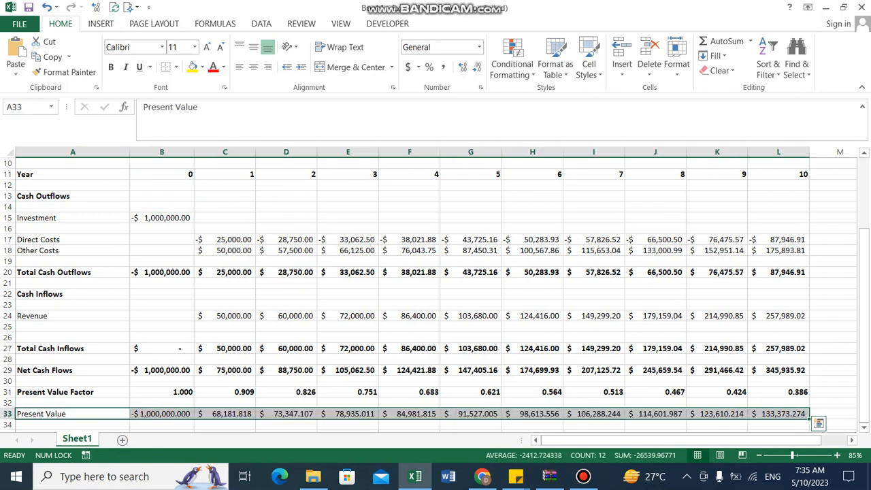
{"action": "key", "text": "ctrl+b"}
{"action": "key", "text": "Down"}
{"action": "key", "text": "Down"}
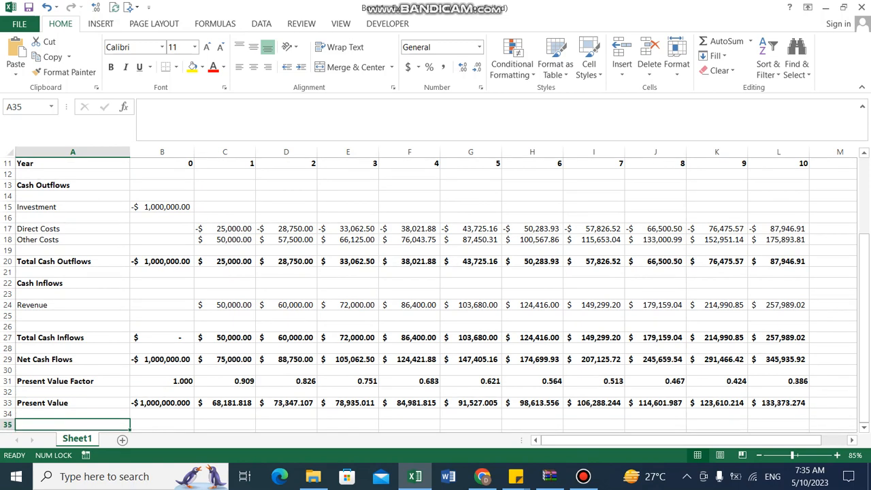
Label row 35 as Net Present Value
{"action": "type", "text": "Net Present"}
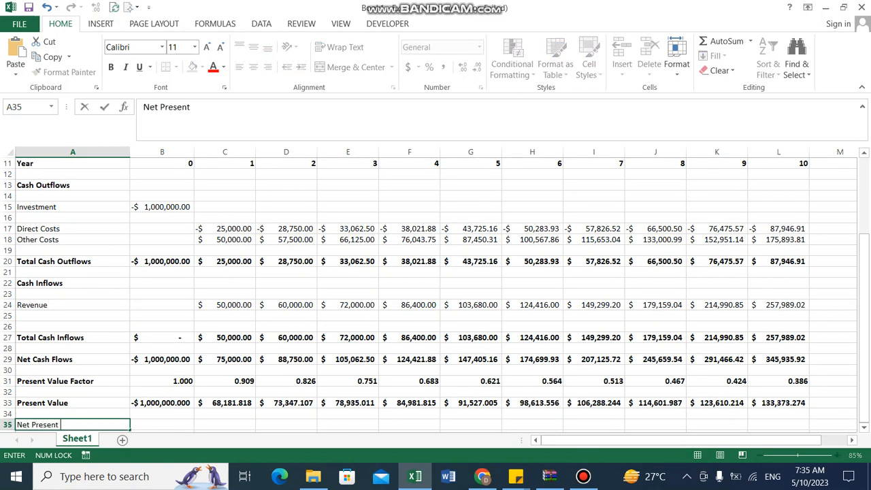
{"action": "type", "text": " Value"}
{"action": "key", "text": "ctrl+Return"}
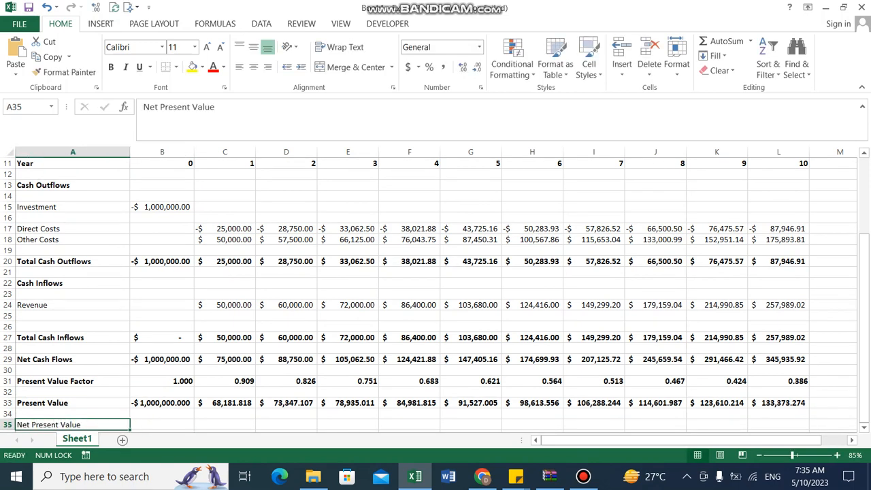